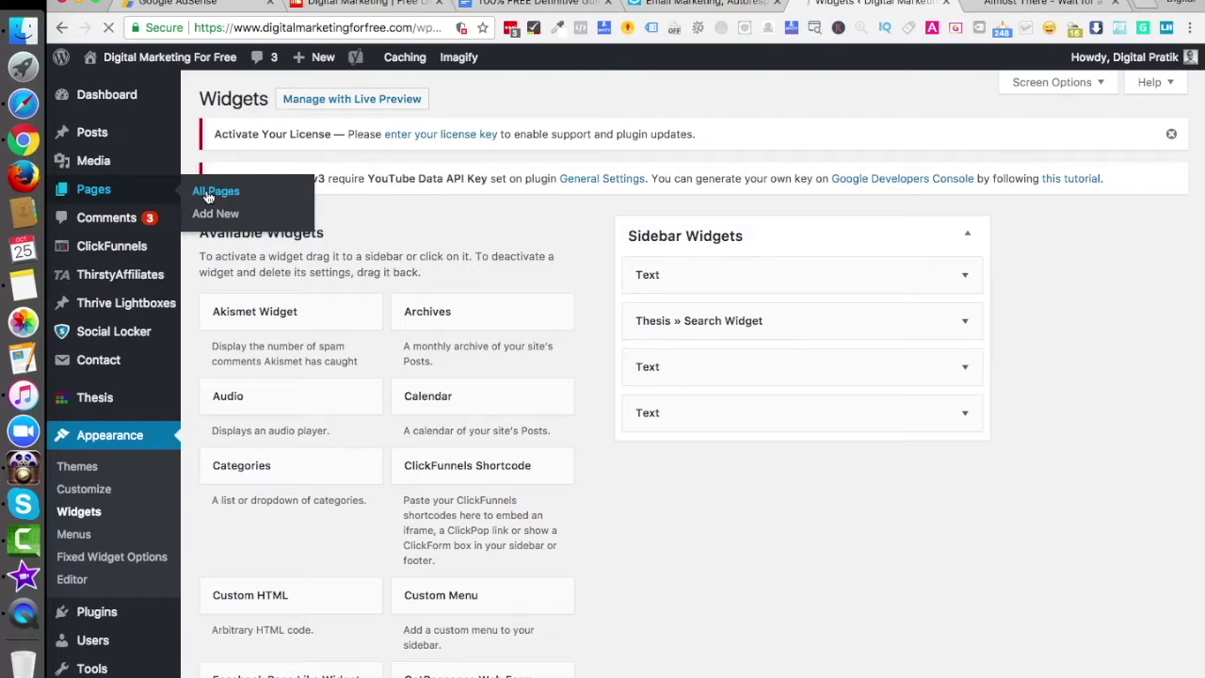
Open the 'Almost There' thank-you page in the WordPress editor and close the extra tabs
left_click(1021, 4)
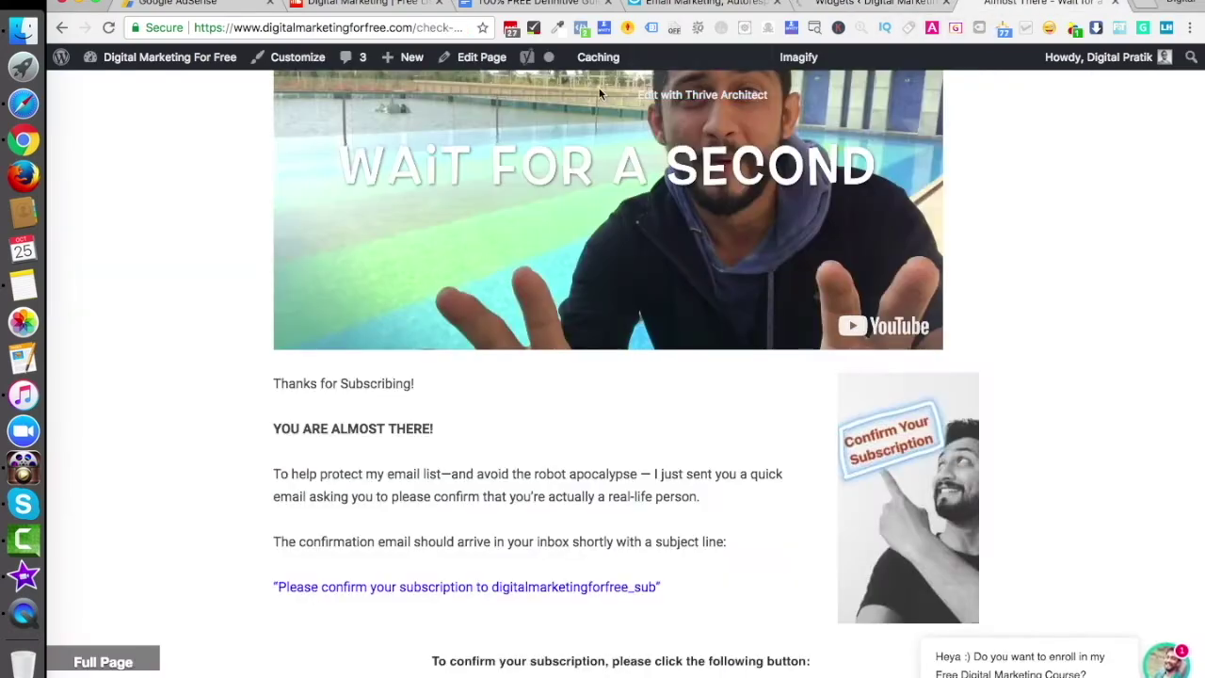
left_click(481, 56, "super")
left_click(833, 4)
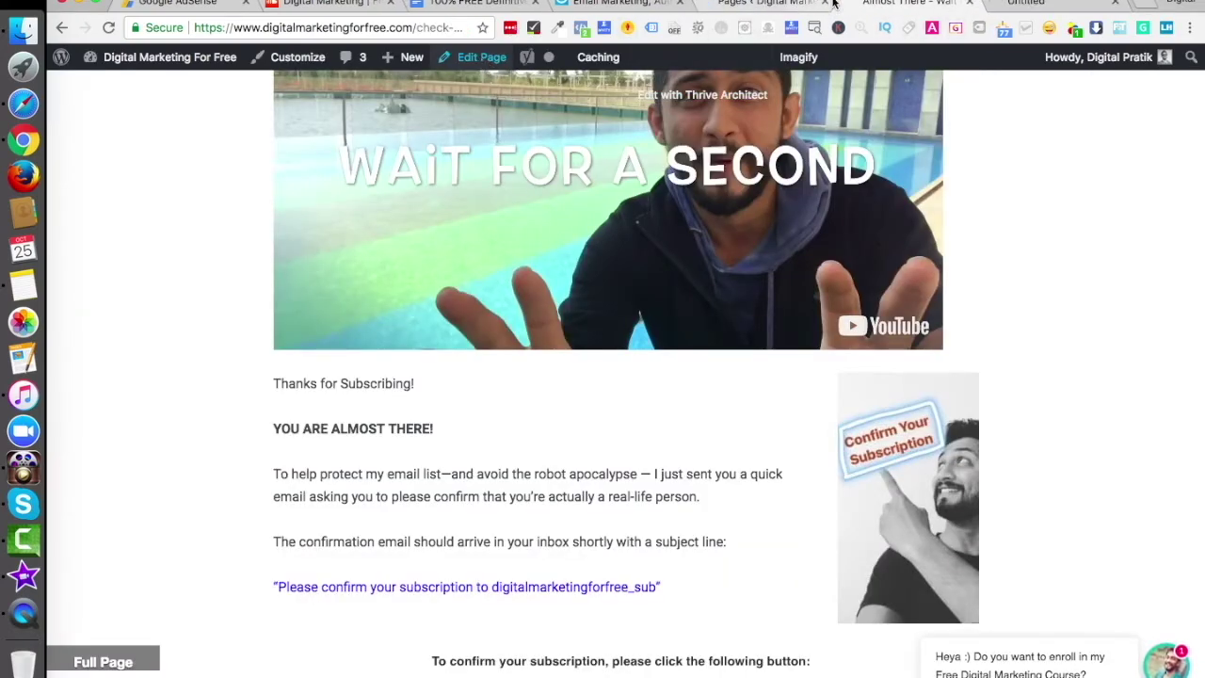
left_click(826, 4)
left_click(971, 4)
left_click_drag(739, 5, 807, 5)
Show the page body in the Visual view and scroll through the confirmation text
left_click(763, 4)
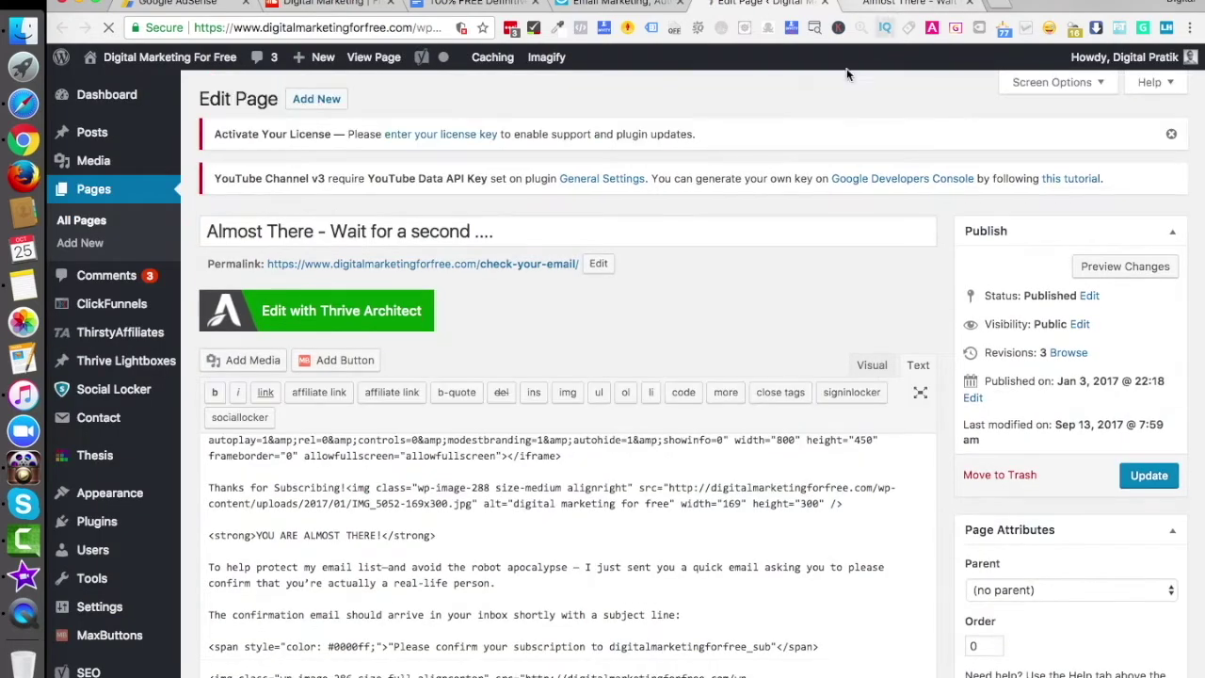
left_click(873, 367)
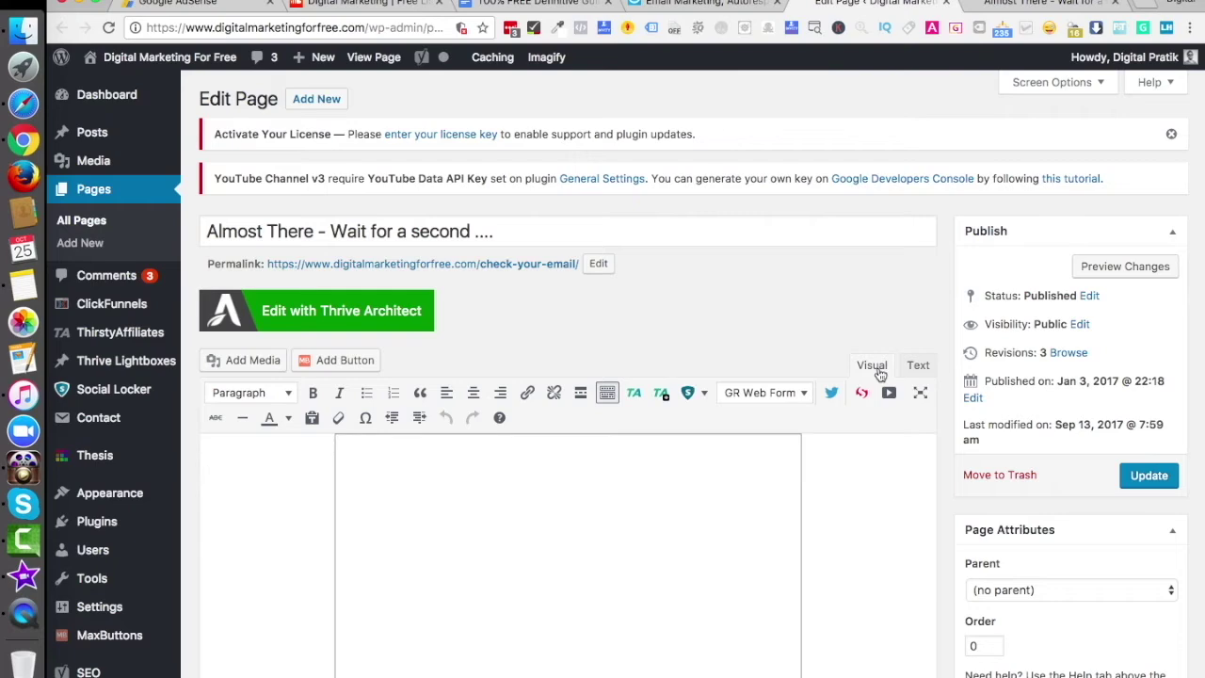
scroll(805, 528, "down", 5)
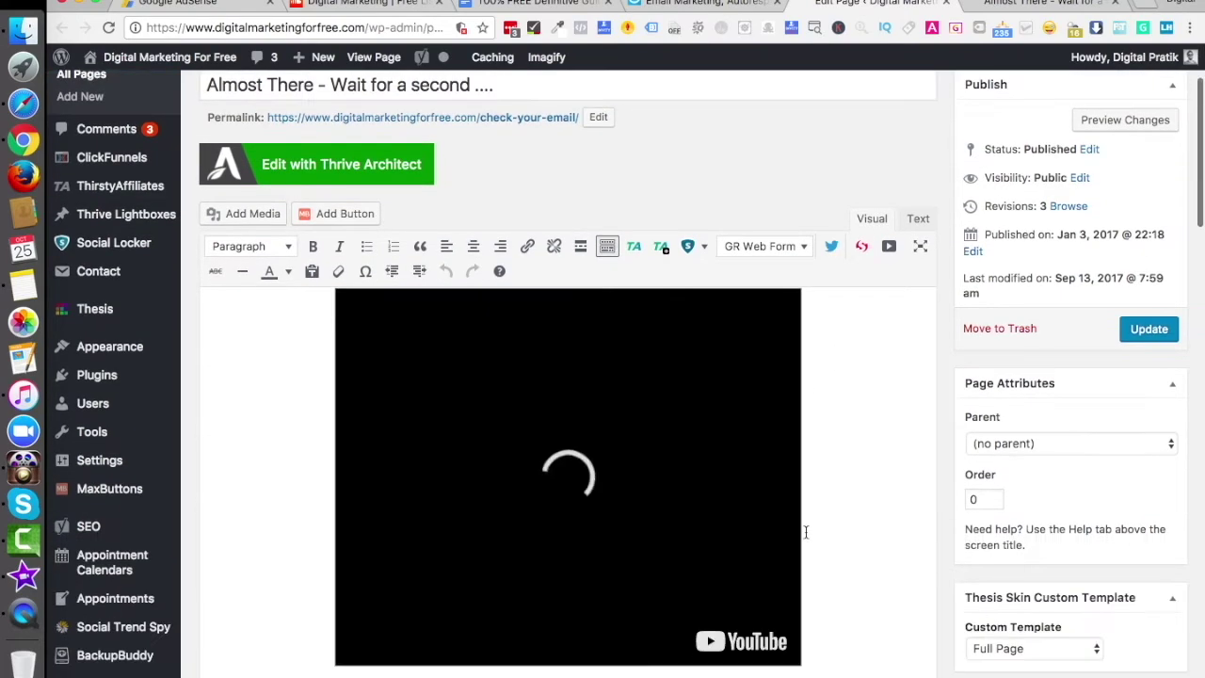
scroll(796, 465, "down", 3)
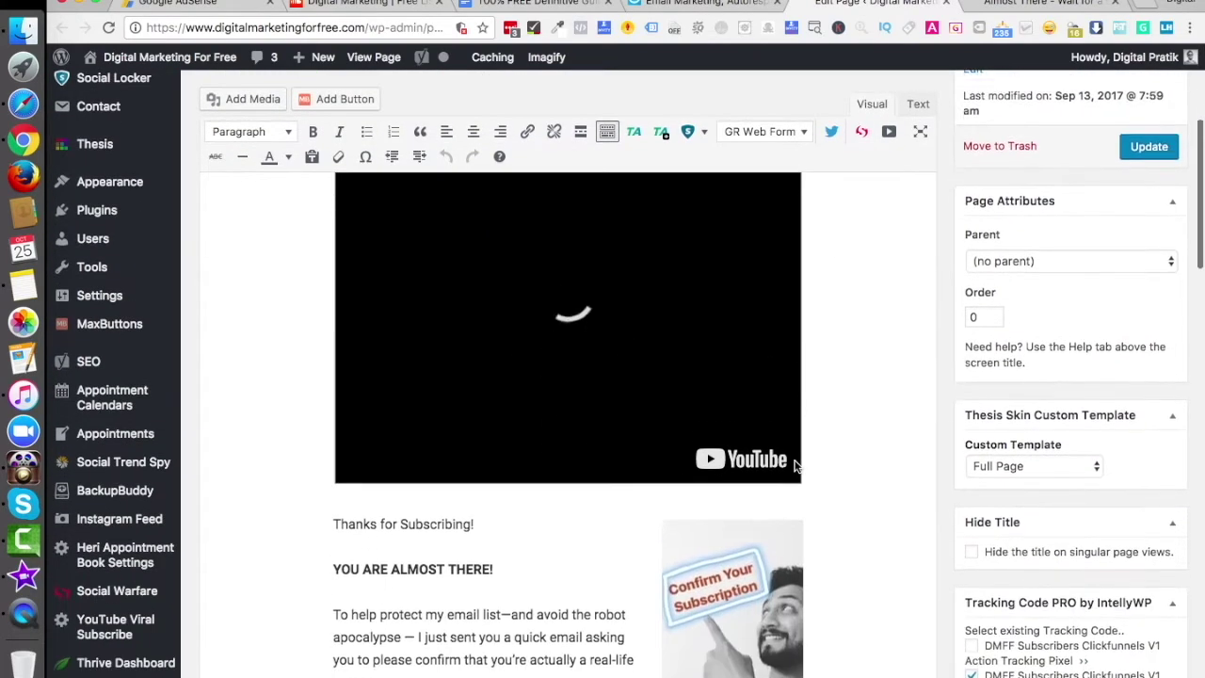
scroll(752, 424, "down", 3)
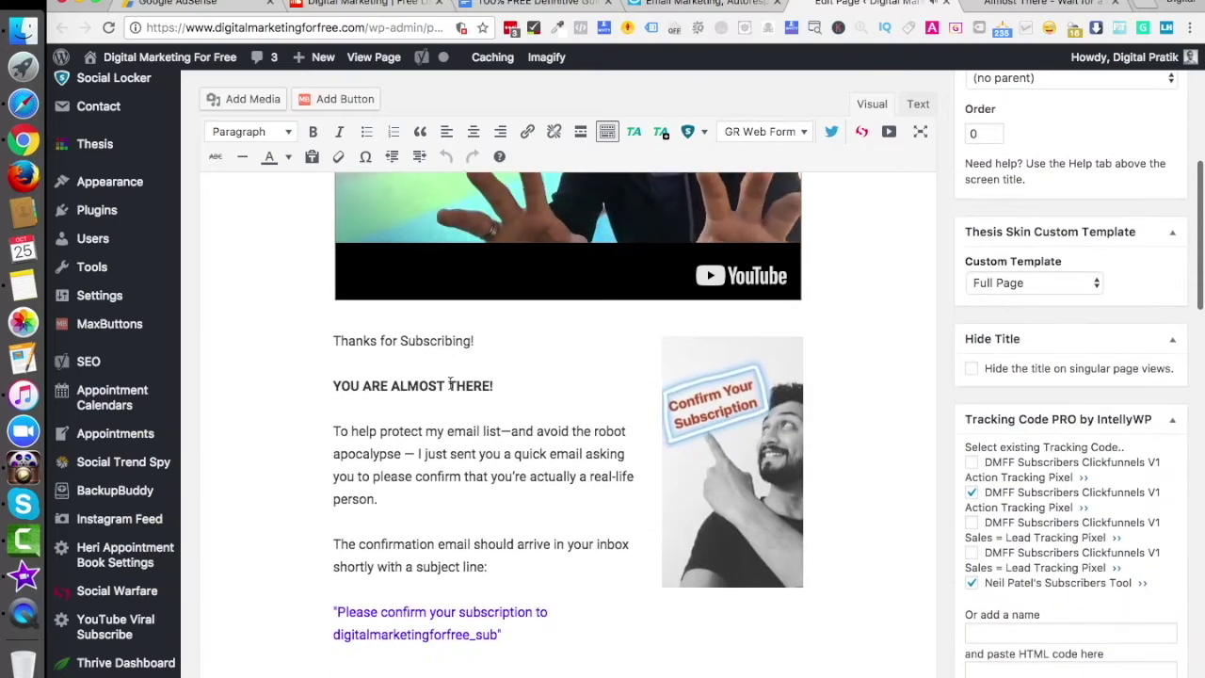
scroll(475, 456, "down", 2)
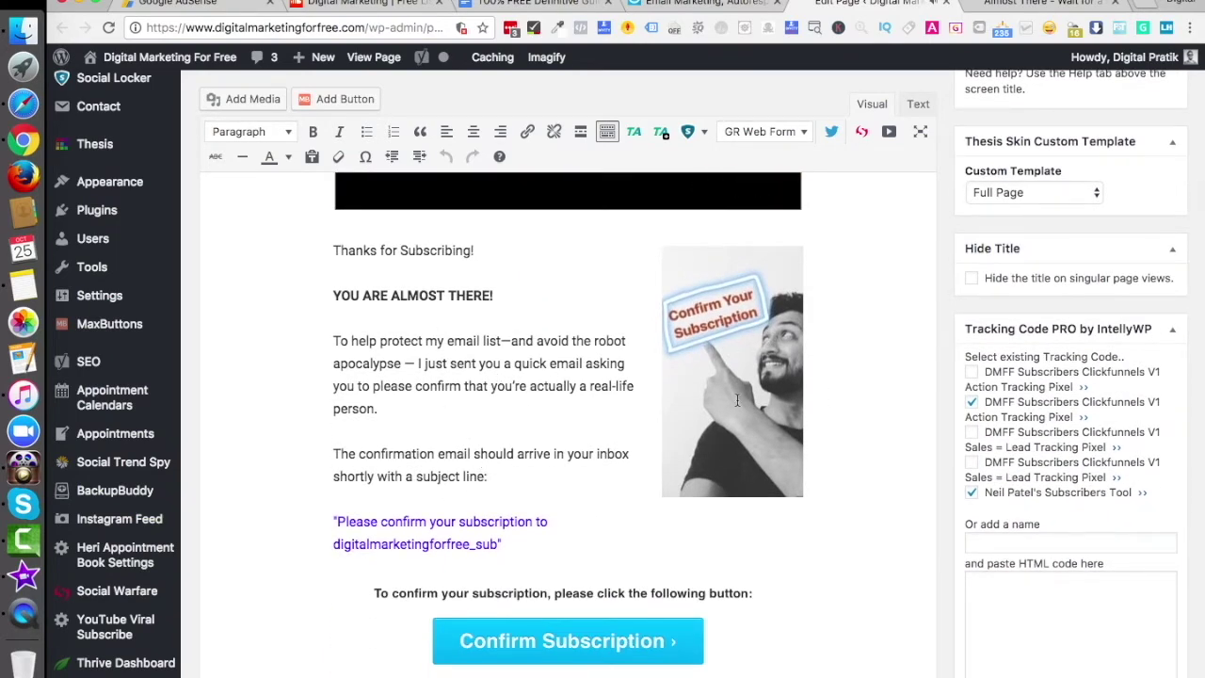
scroll(730, 404, "down", 3)
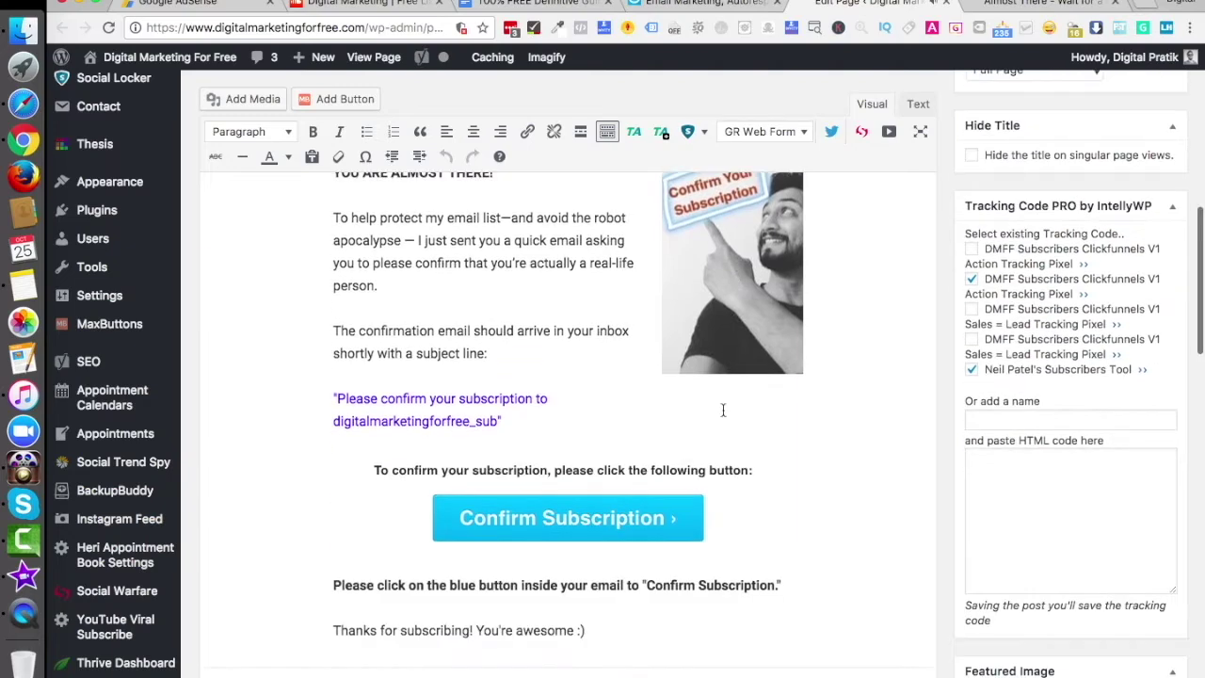
Inspect the Confirm Subscription button block, then return to the live thank-you page
left_click(530, 489)
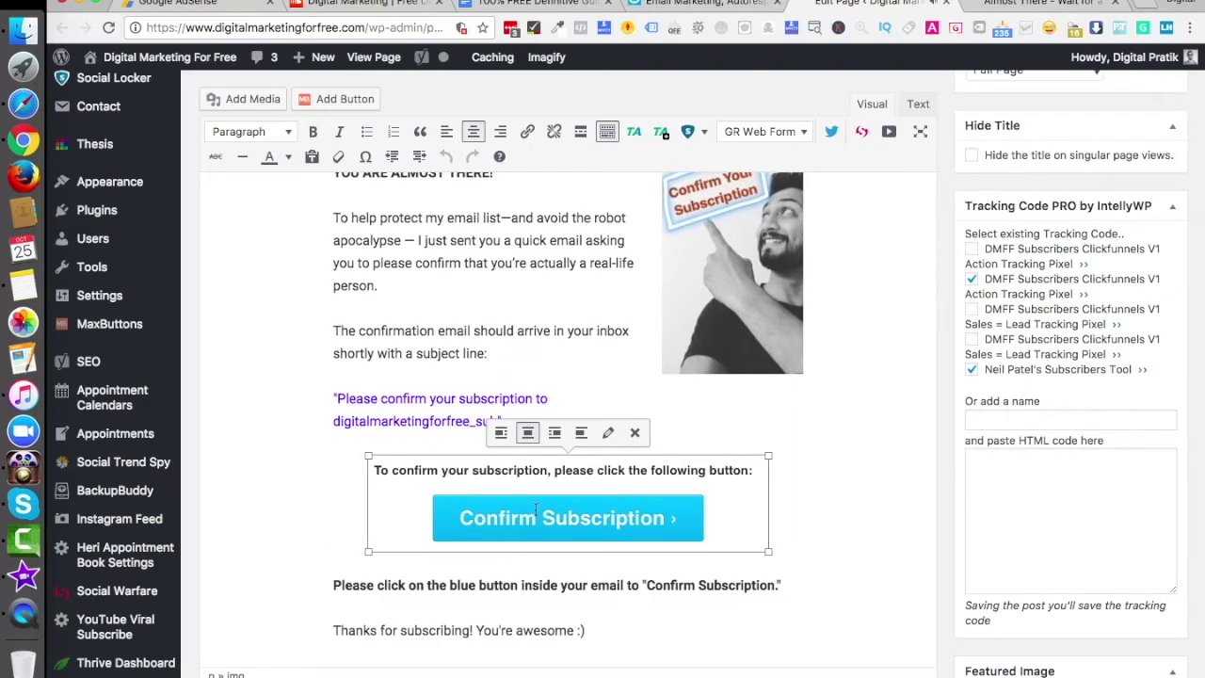
scroll(593, 507, "down", 5)
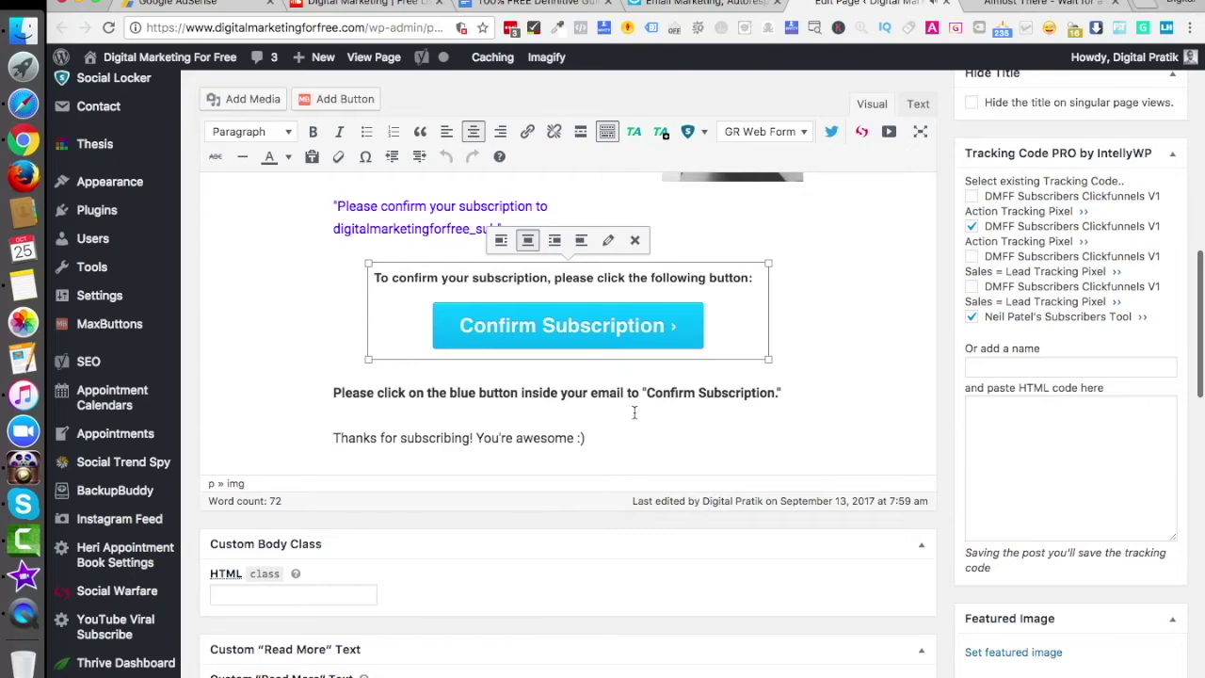
scroll(634, 412, "up", 10)
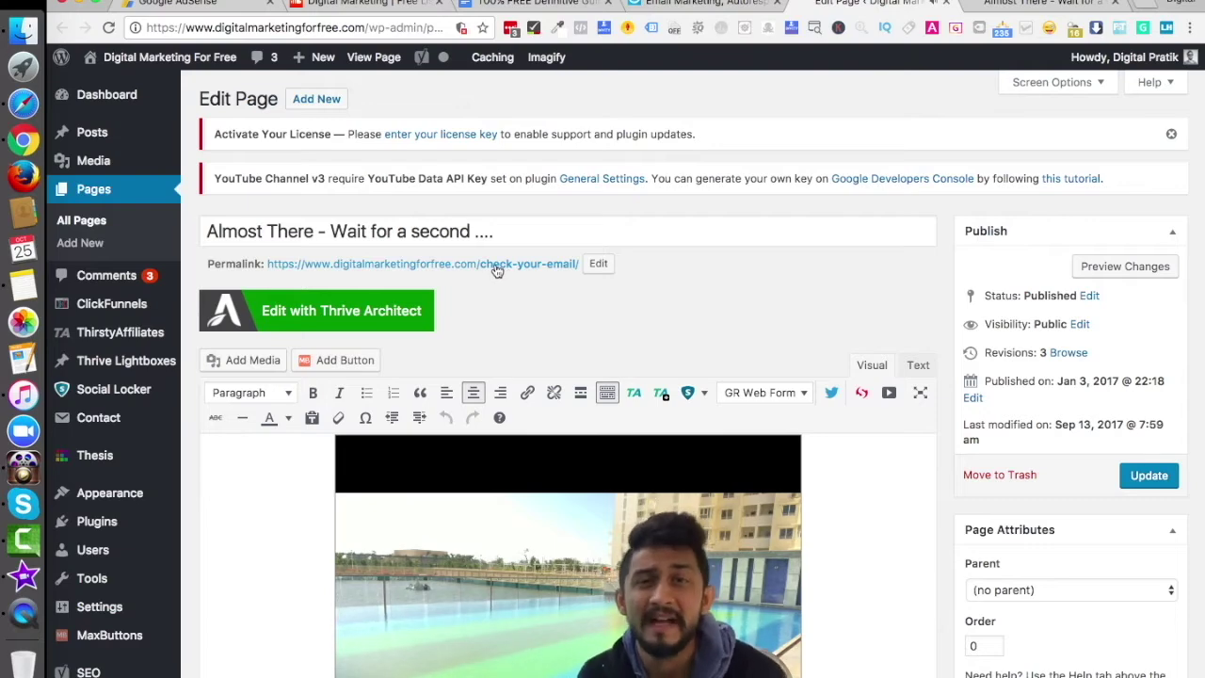
left_click(1007, 10)
Copy the check-your-email page URL and open the GetResponse Demo Web Form with Edit form
left_click(419, 31)
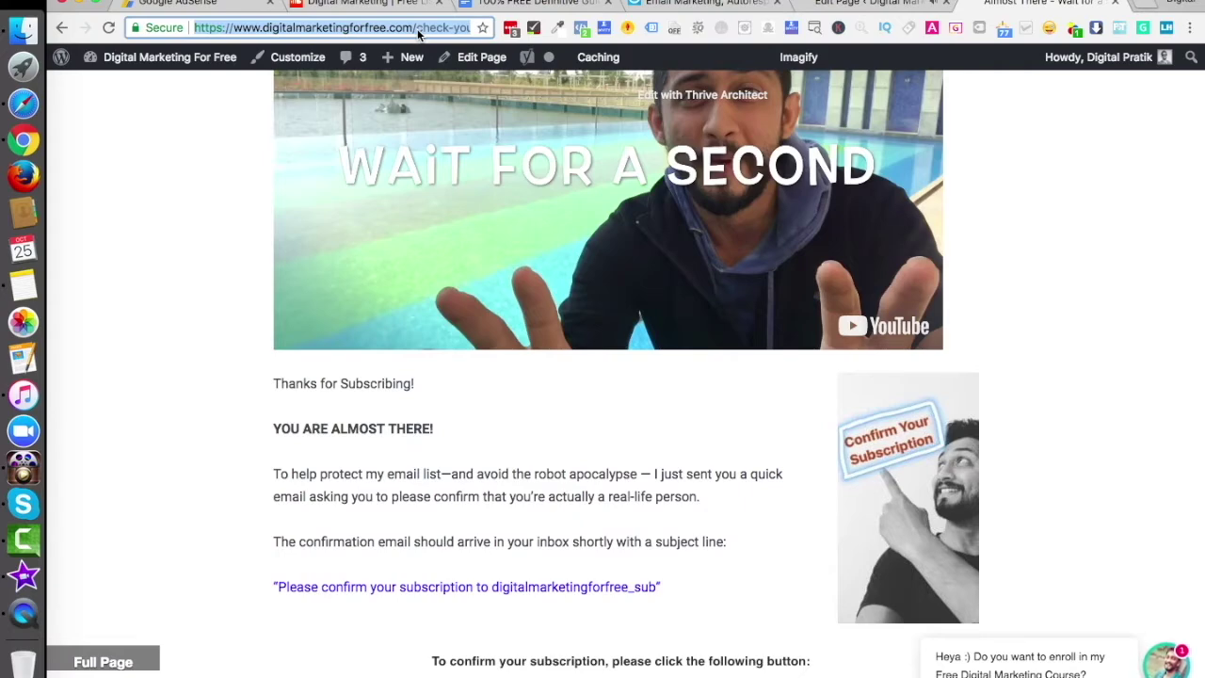
left_click(669, 5)
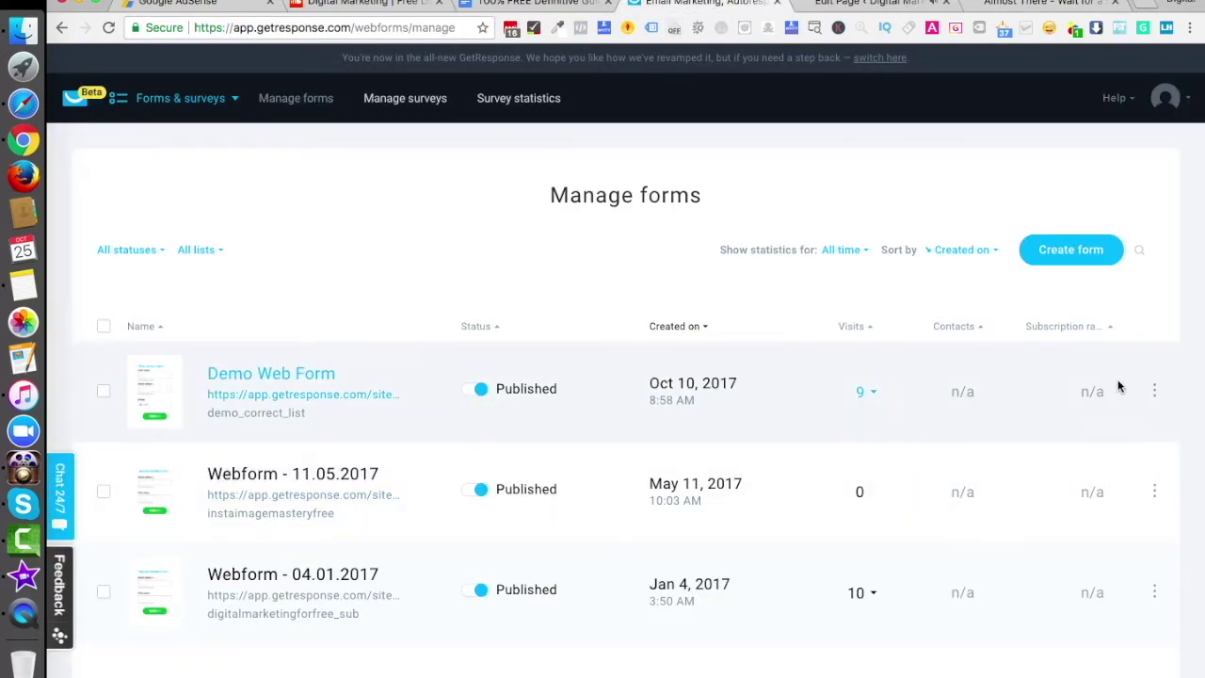
left_click(1154, 389)
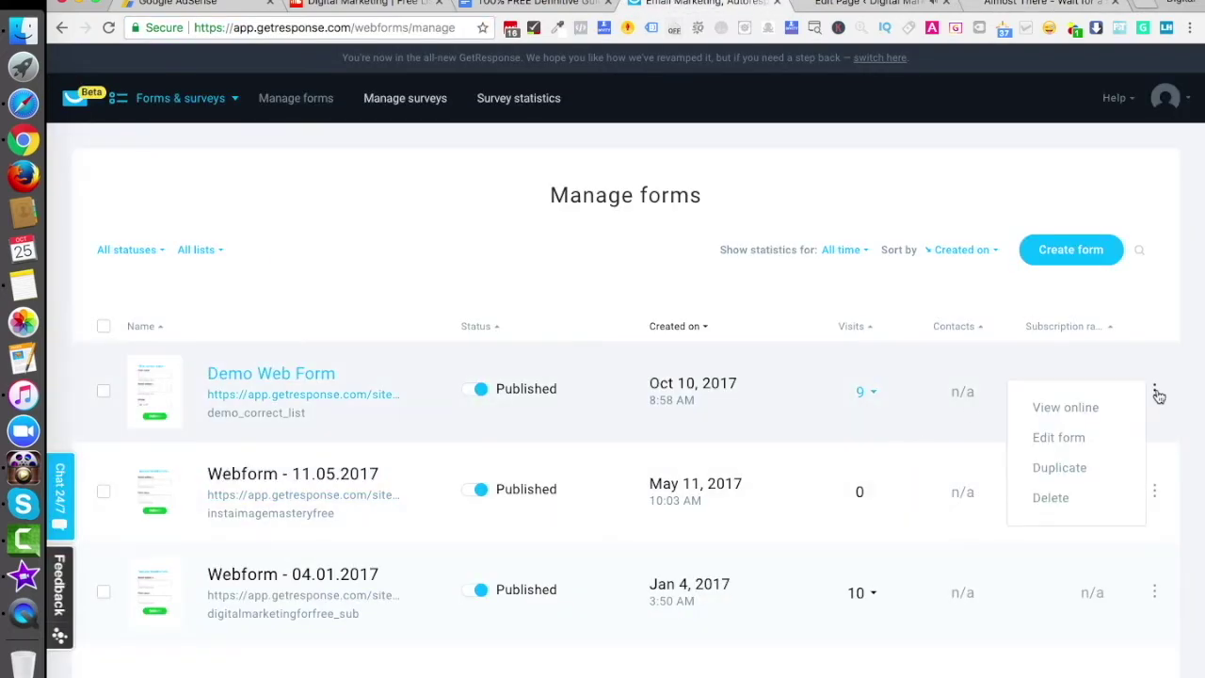
left_click(1059, 437)
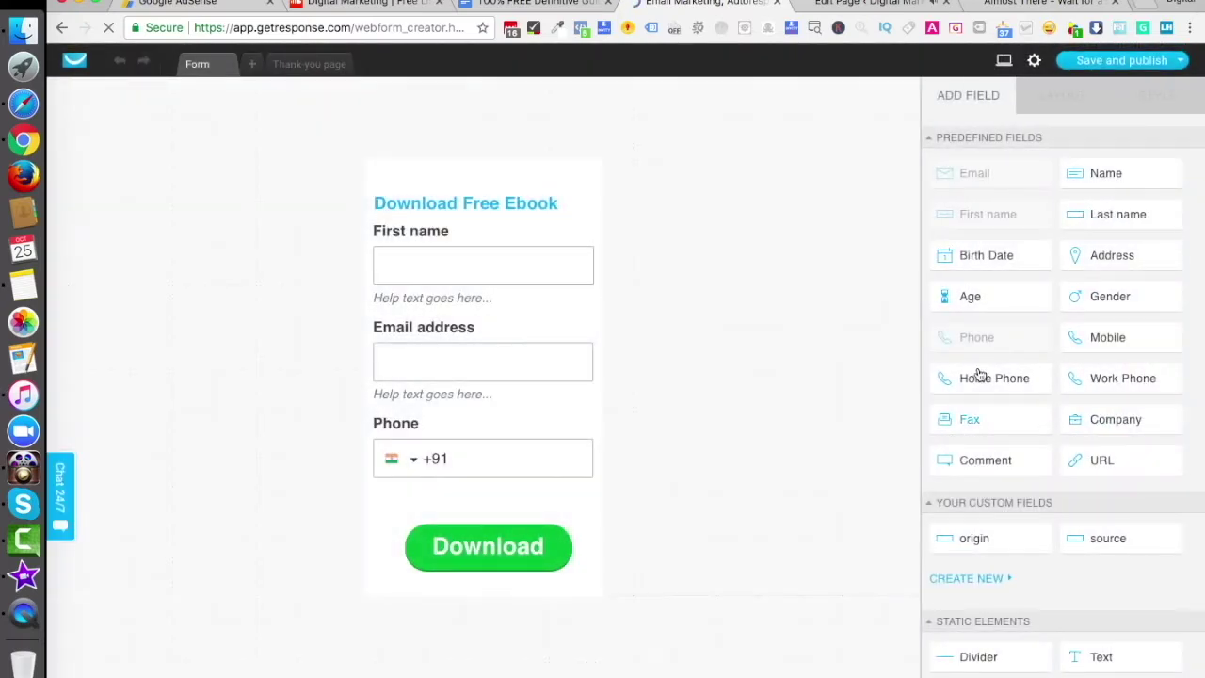
Turn on Confirmed opt-in and set a Custom thank-you page using the pasted check-your-email URL
left_click(1032, 64)
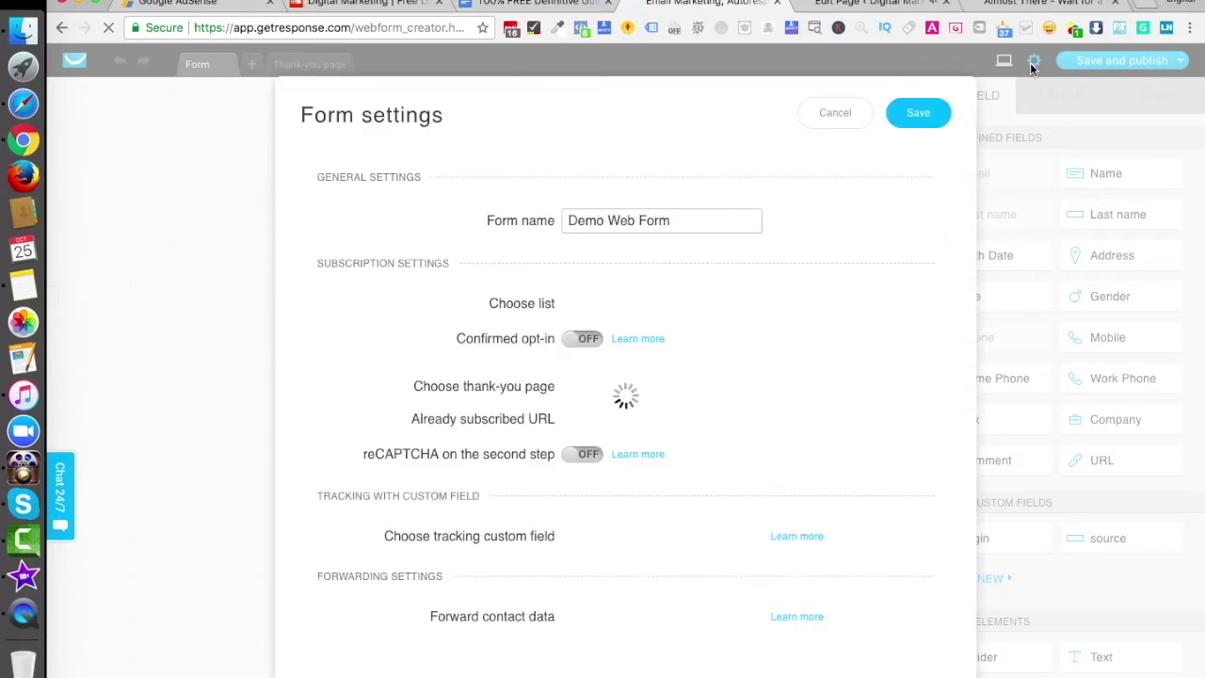
left_click(583, 353)
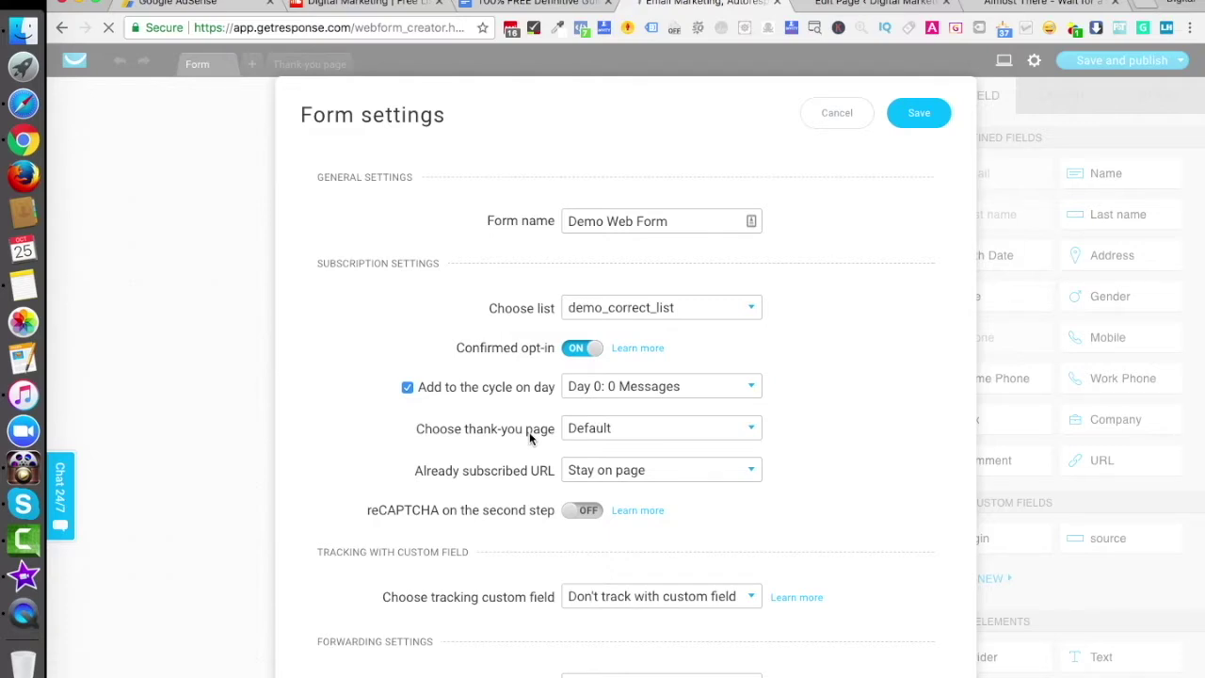
left_click(597, 434)
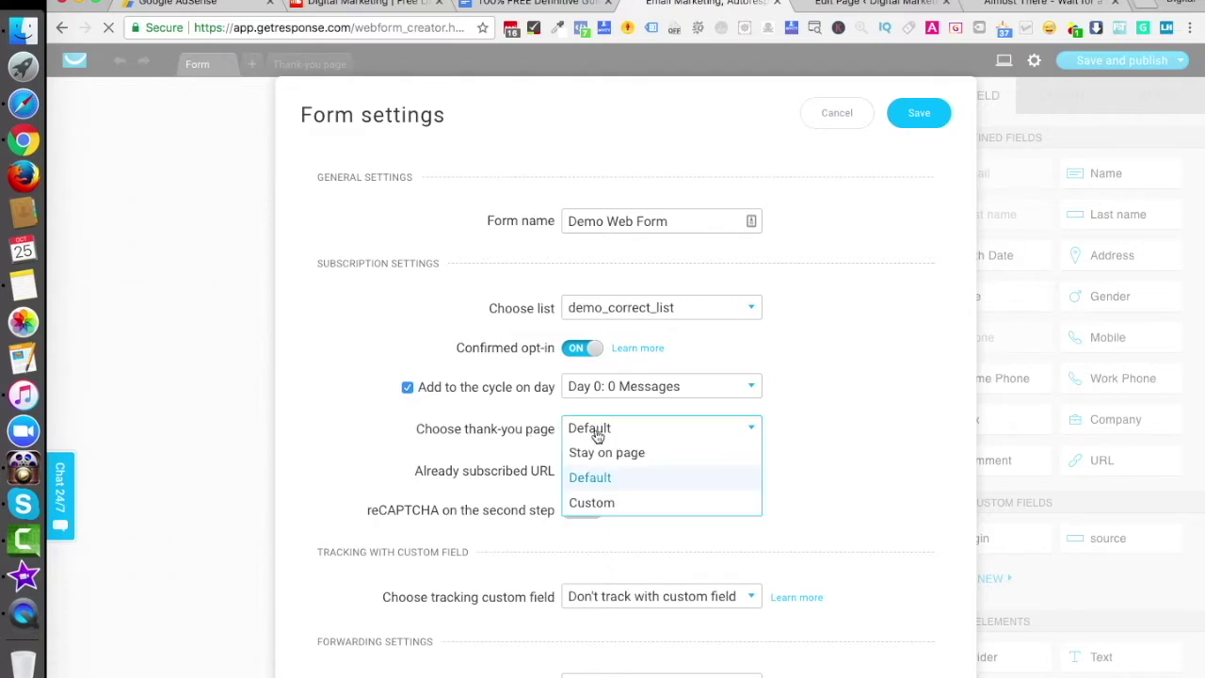
left_click(598, 503)
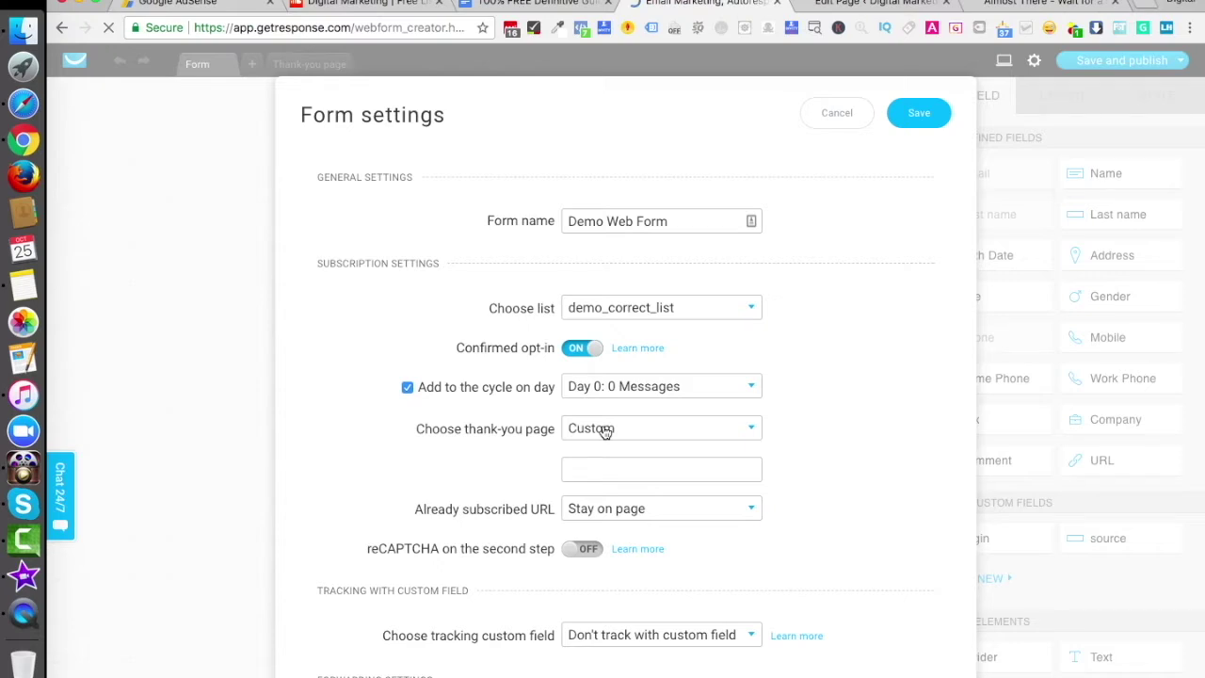
left_click(598, 467)
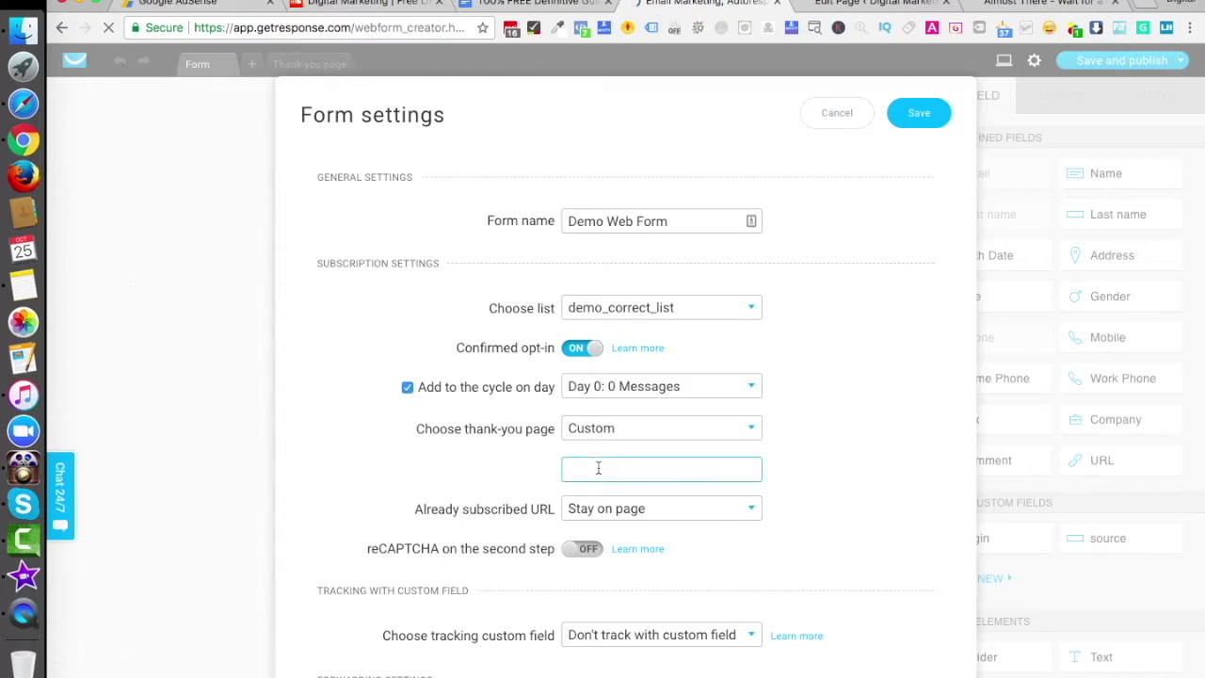
key("super+v")
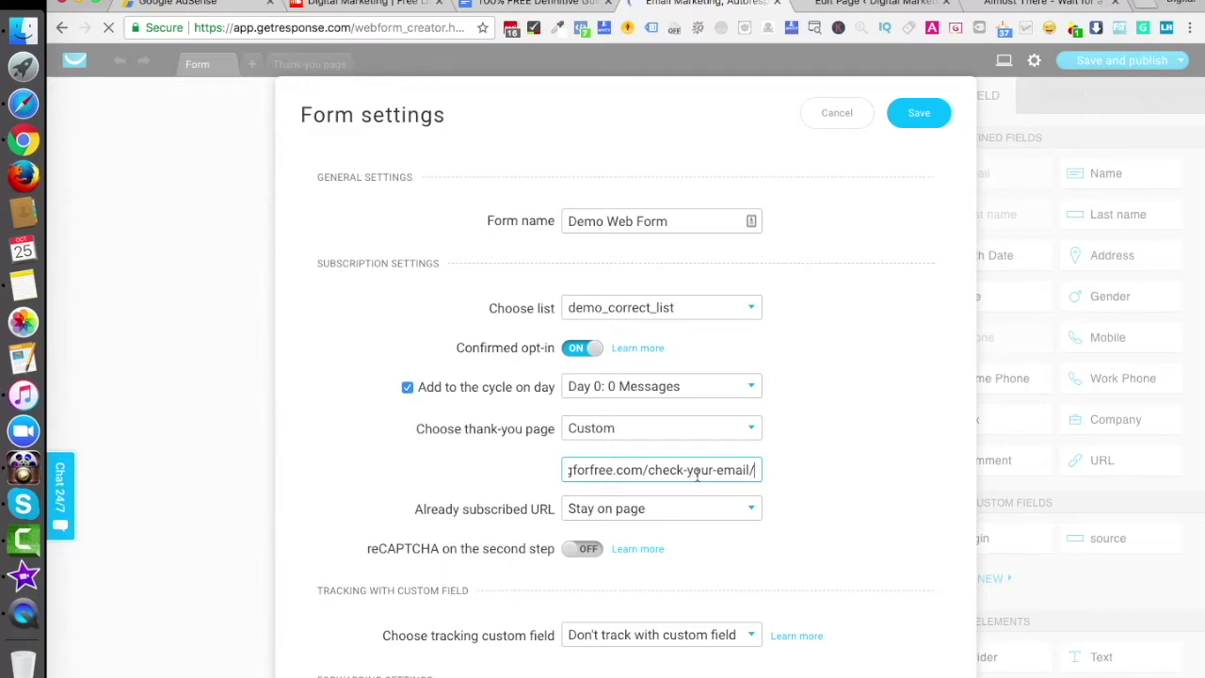
left_click(843, 404)
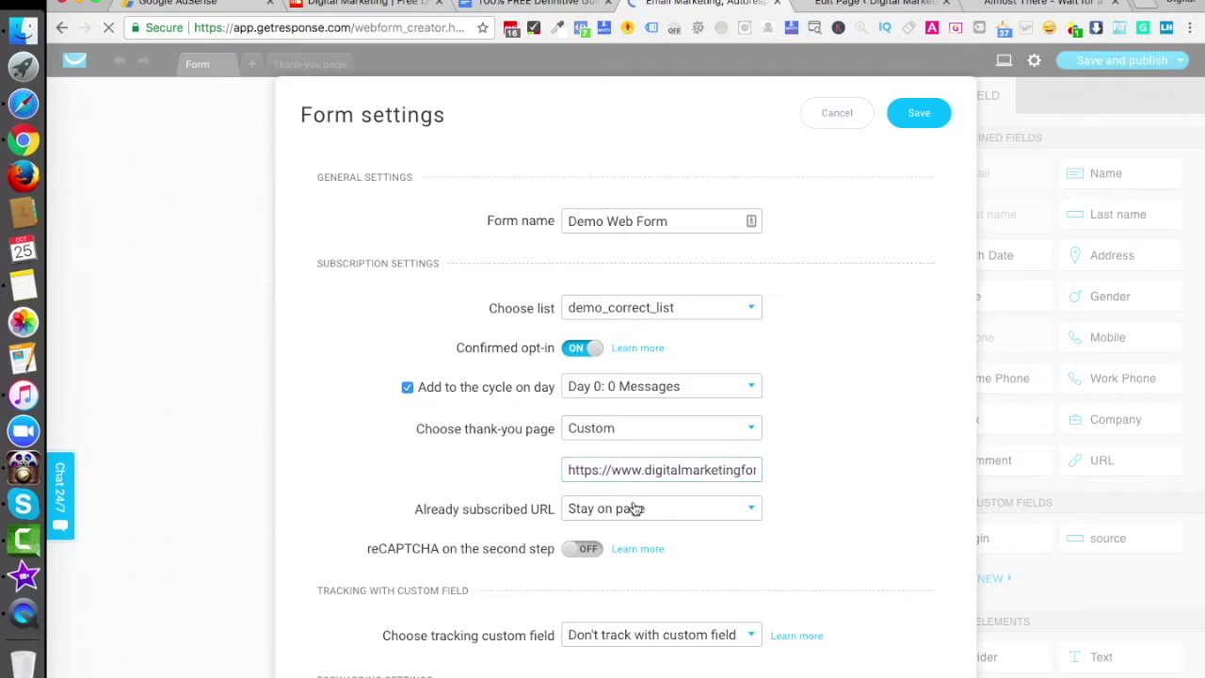
Save the form settings, then save and publish the Demo Web Form
left_click(919, 112)
mouse_move(1120, 60)
left_click(1046, 118)
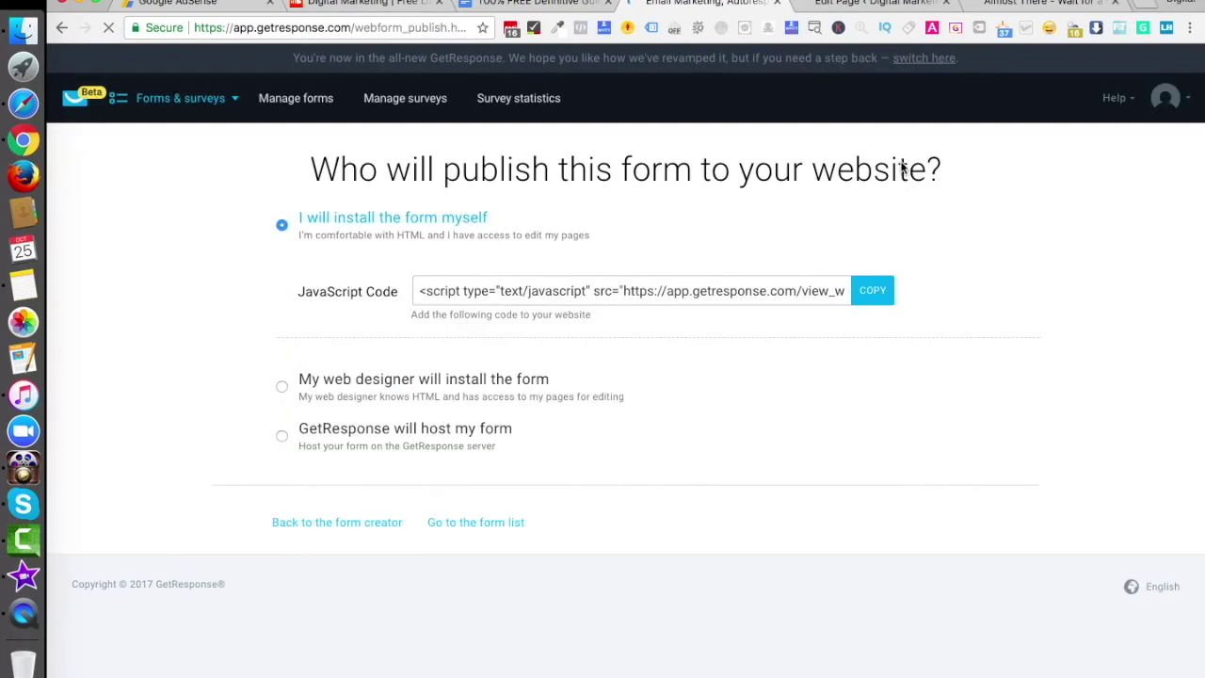
Open Appearance > Widgets in WordPress and copy the form's JavaScript embed code from GetResponse
left_click(1012, 5)
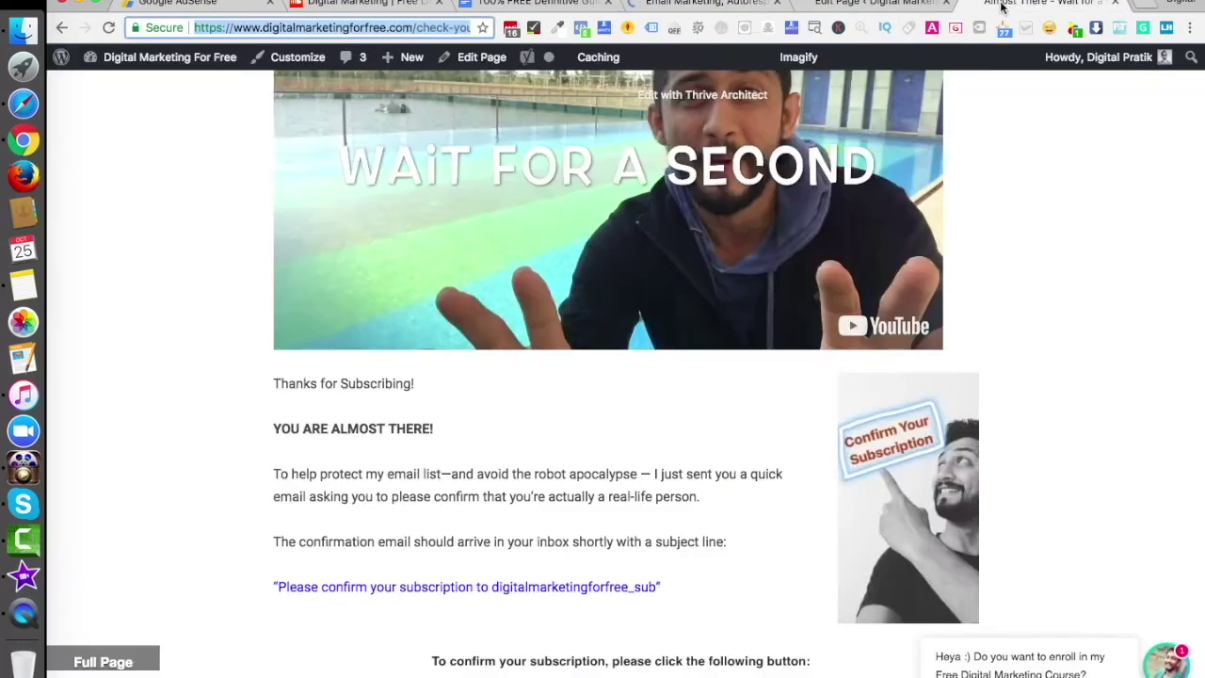
left_click(847, 5)
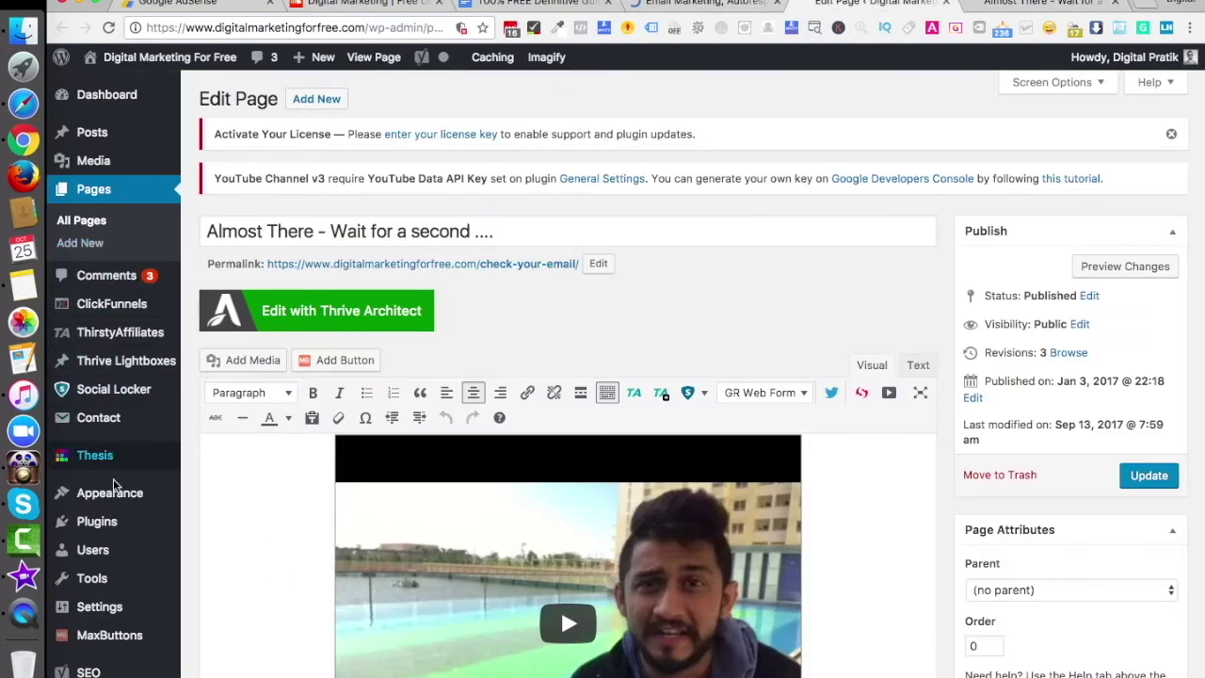
mouse_move(113, 489)
left_click(215, 543)
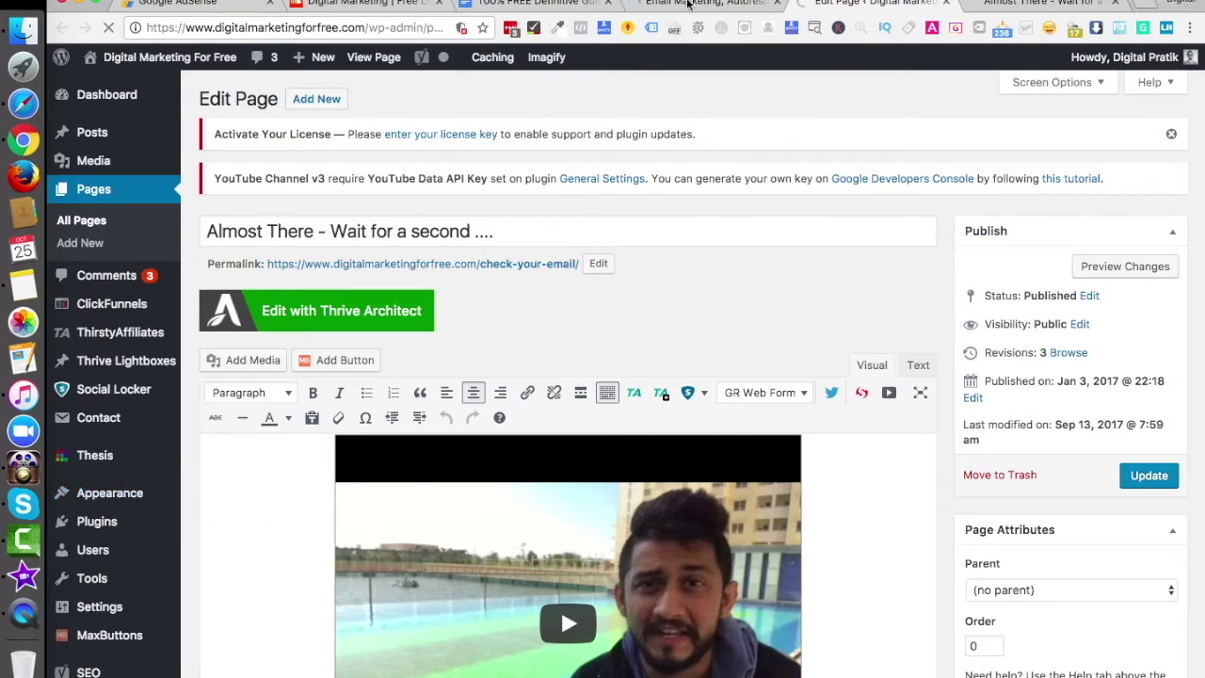
left_click(691, 4)
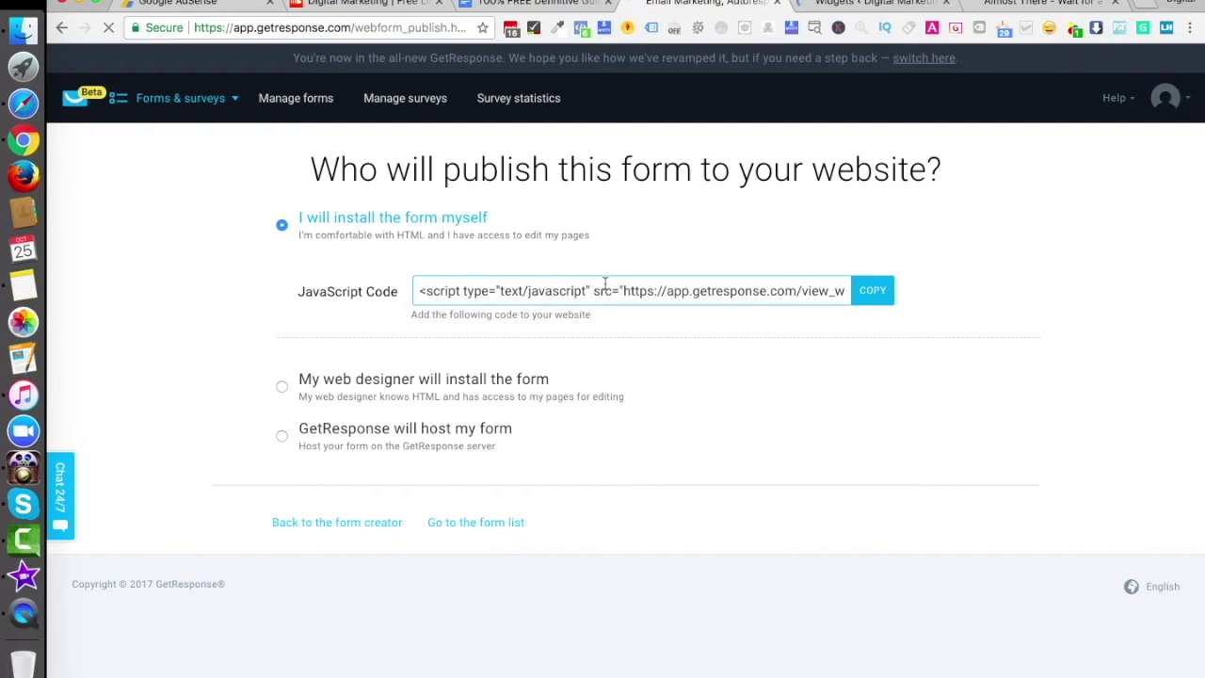
left_click(651, 294)
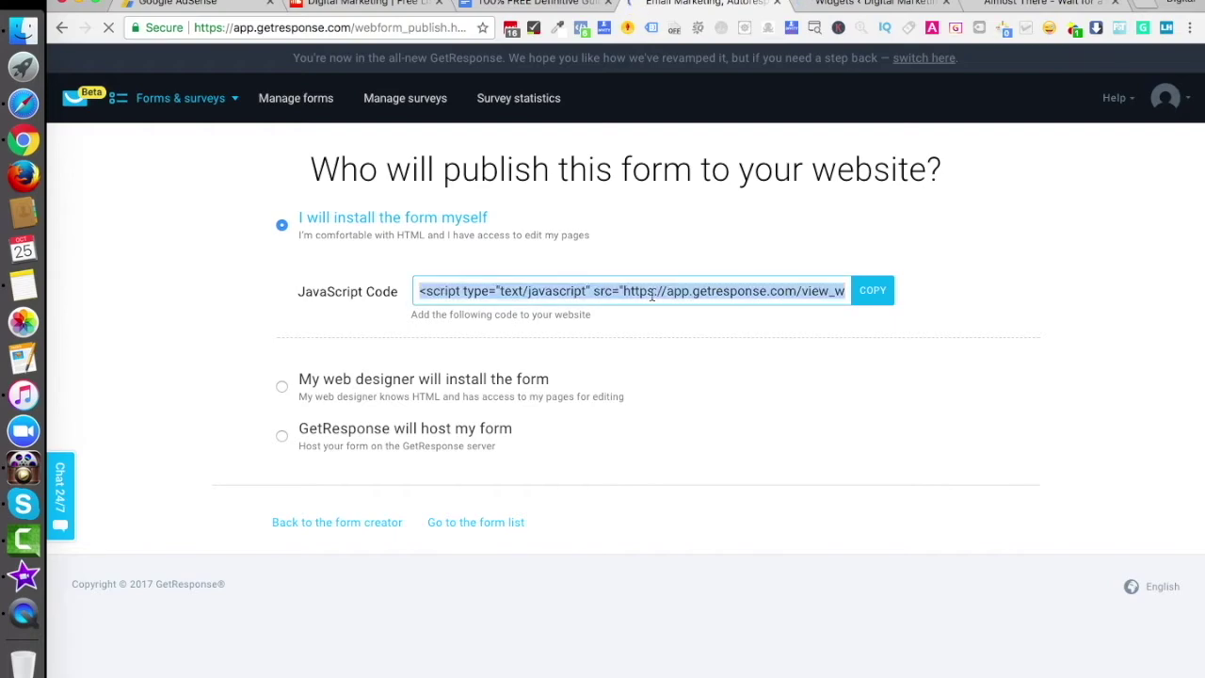
left_click(894, 4)
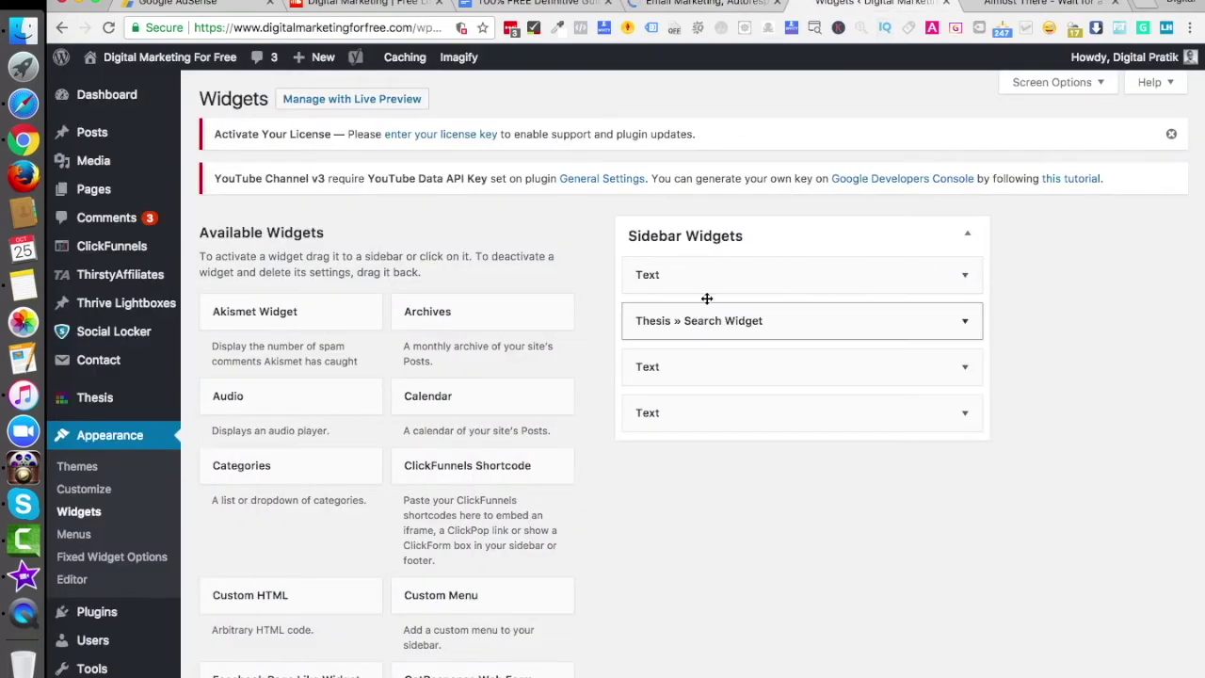
Add a sidebar Text widget containing the pasted GetResponse script, save it, and reload the site
scroll(541, 564, "down", 5)
scroll(542, 565, "down", 4)
left_click_drag(449, 552, 686, 207)
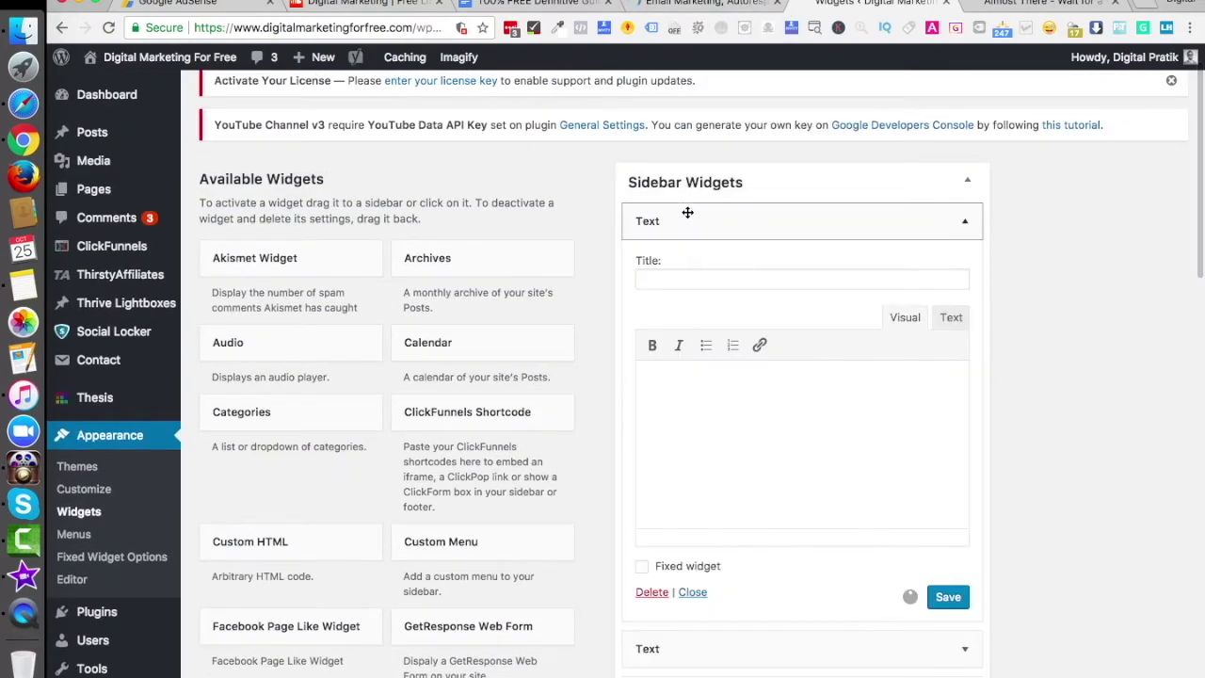
left_click(956, 318)
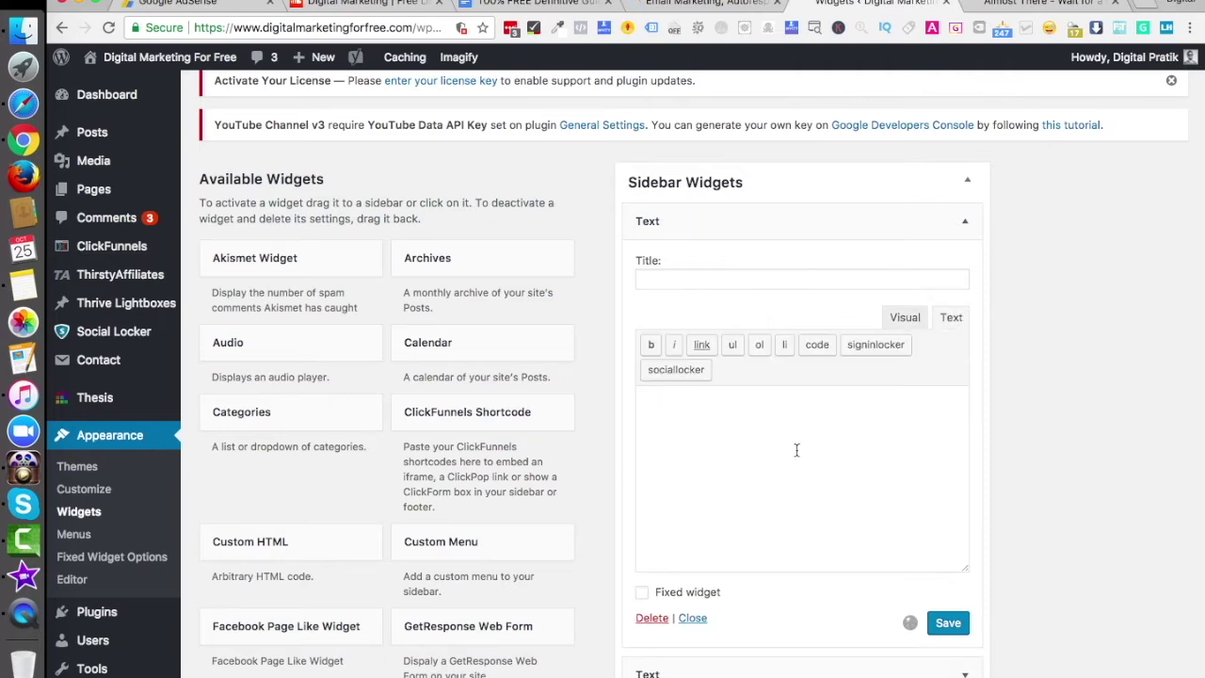
type("<script type=\"text/javascript\" src=\"https://app.getresponse.com/view_webform_v2.js?u=SFRlD&webforms_id=DSCj\"></script>")
left_click(954, 627)
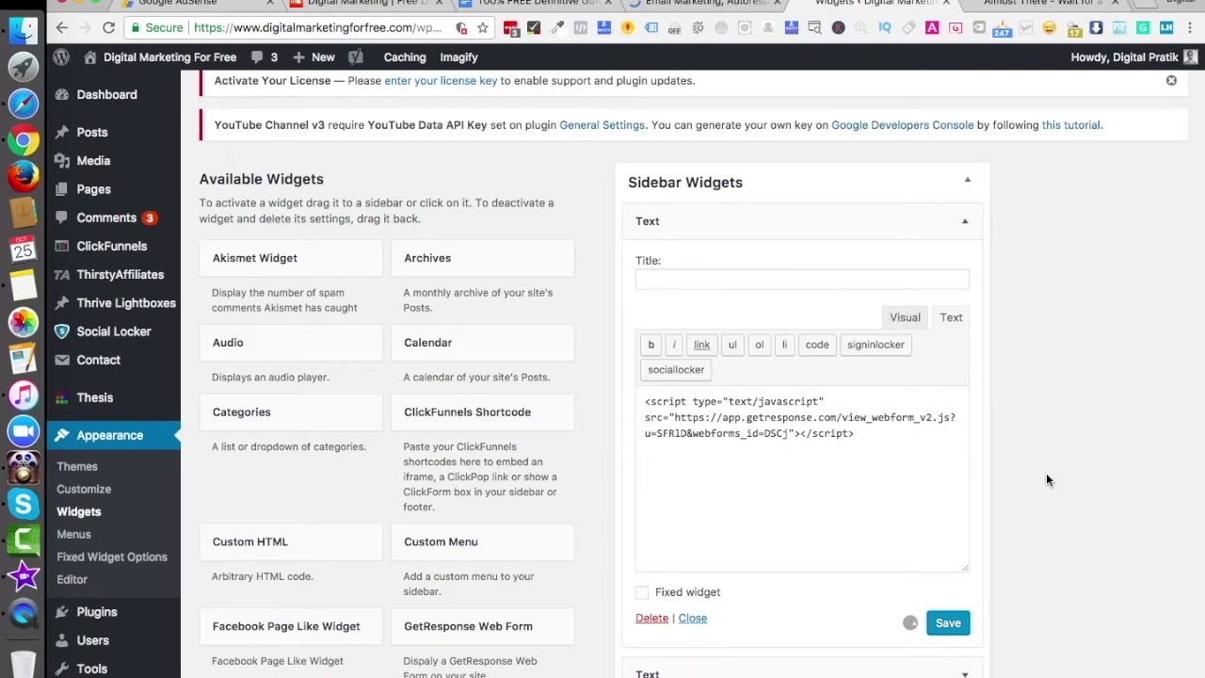
left_click(1026, 6)
key("Return")
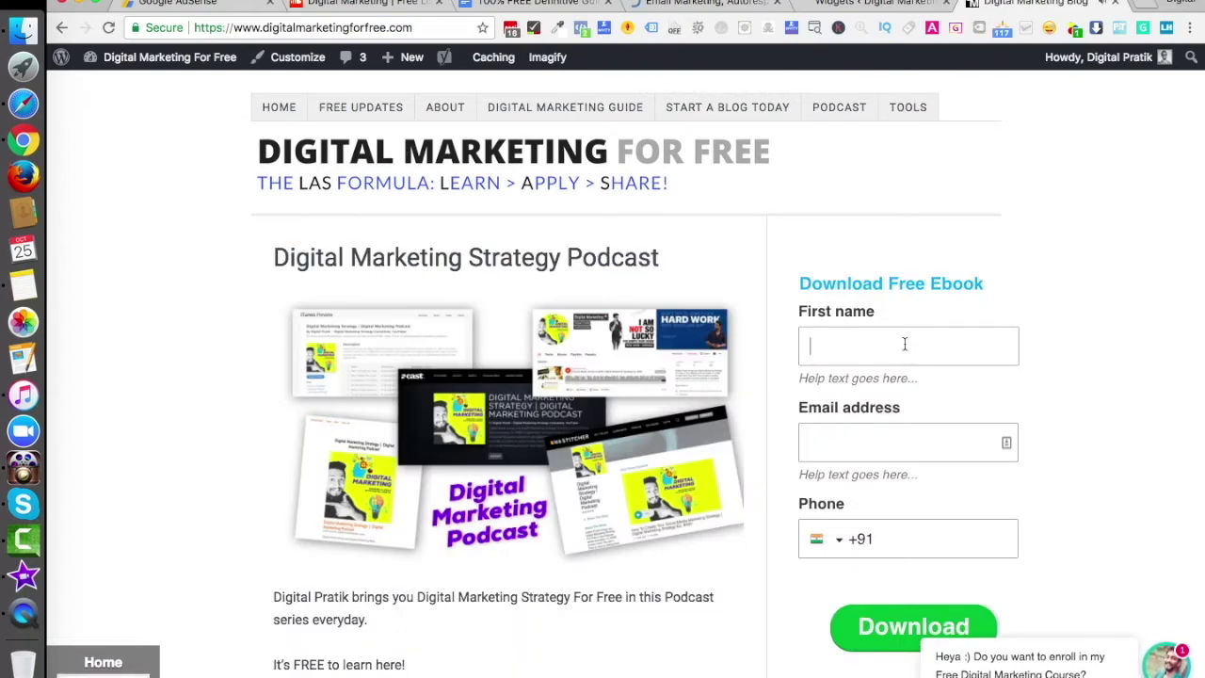
Fill the Download Free Ebook form with a test first name, email address and phone, then submit
left_click(903, 343)
type("Pratiksinh")
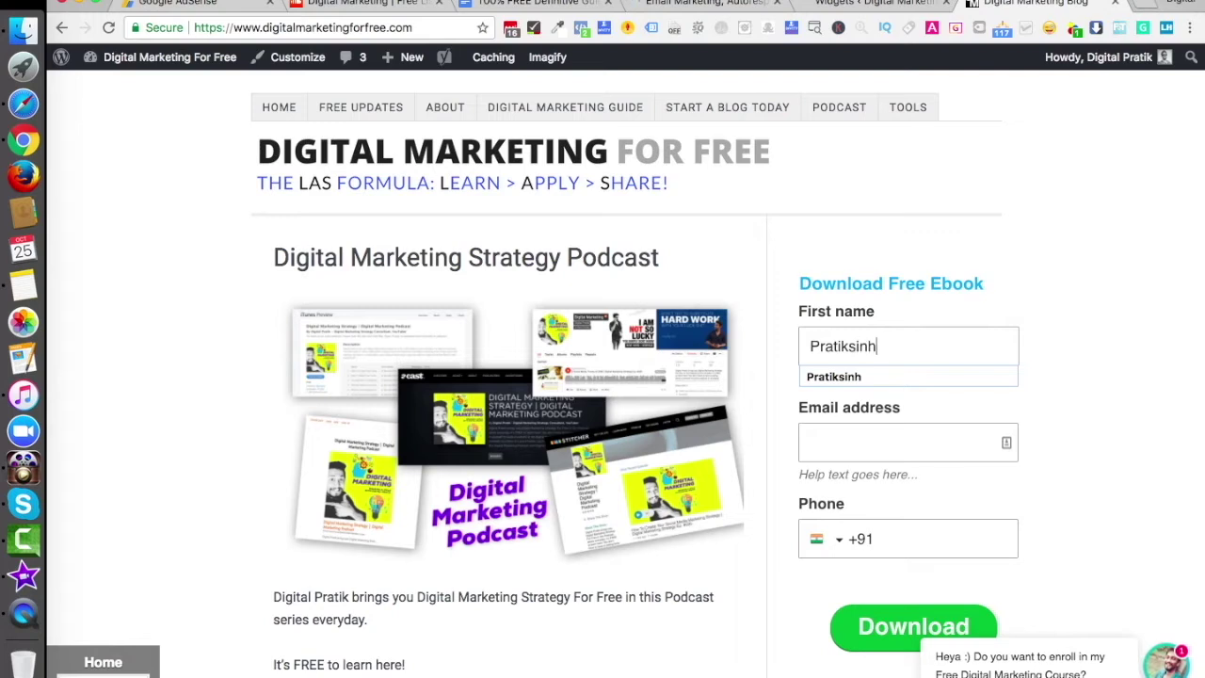
key("super+a")
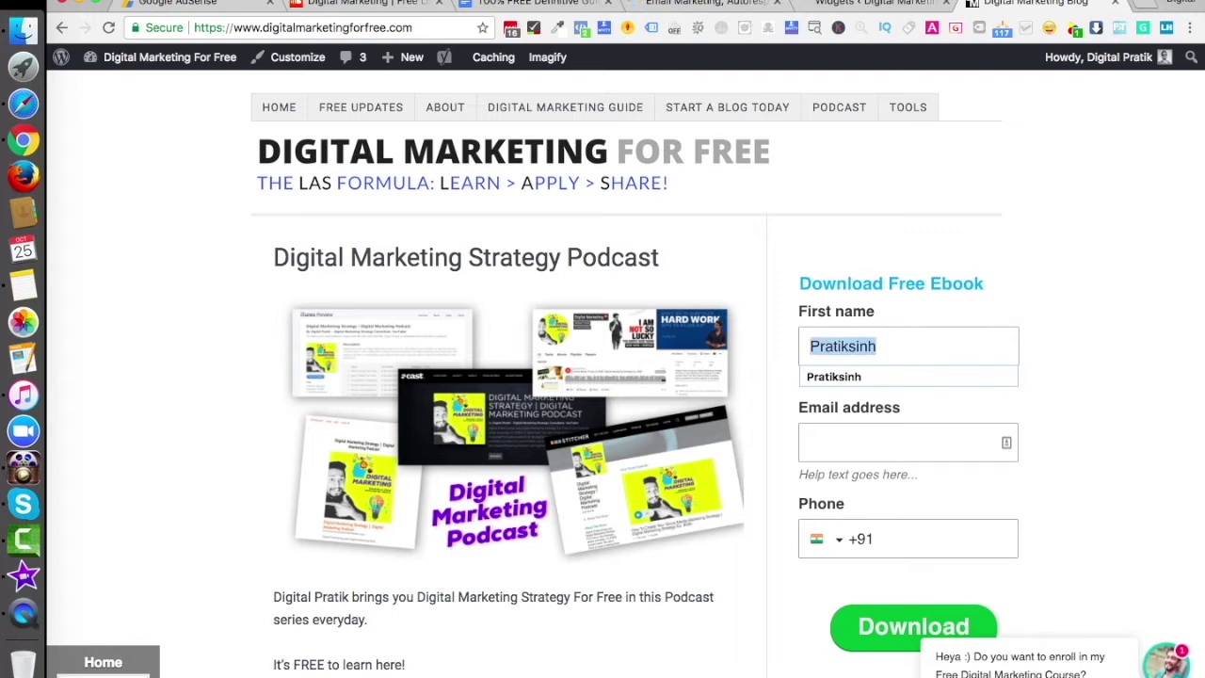
type("Sophia")
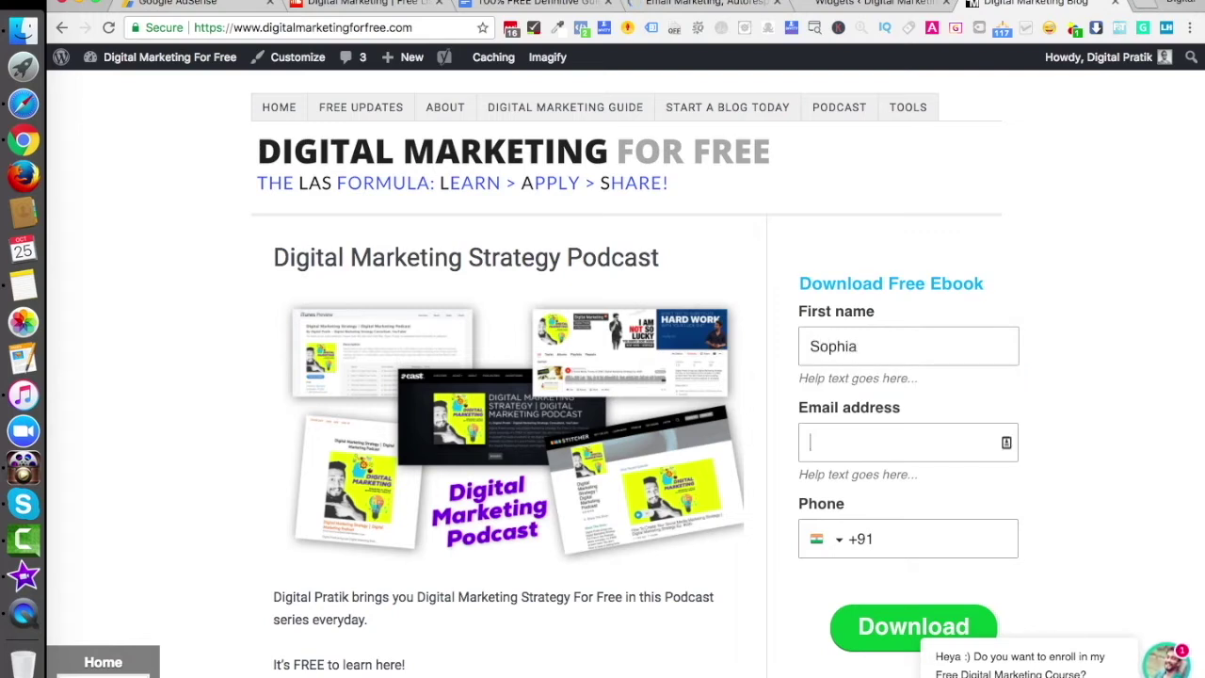
type("sdjfg")
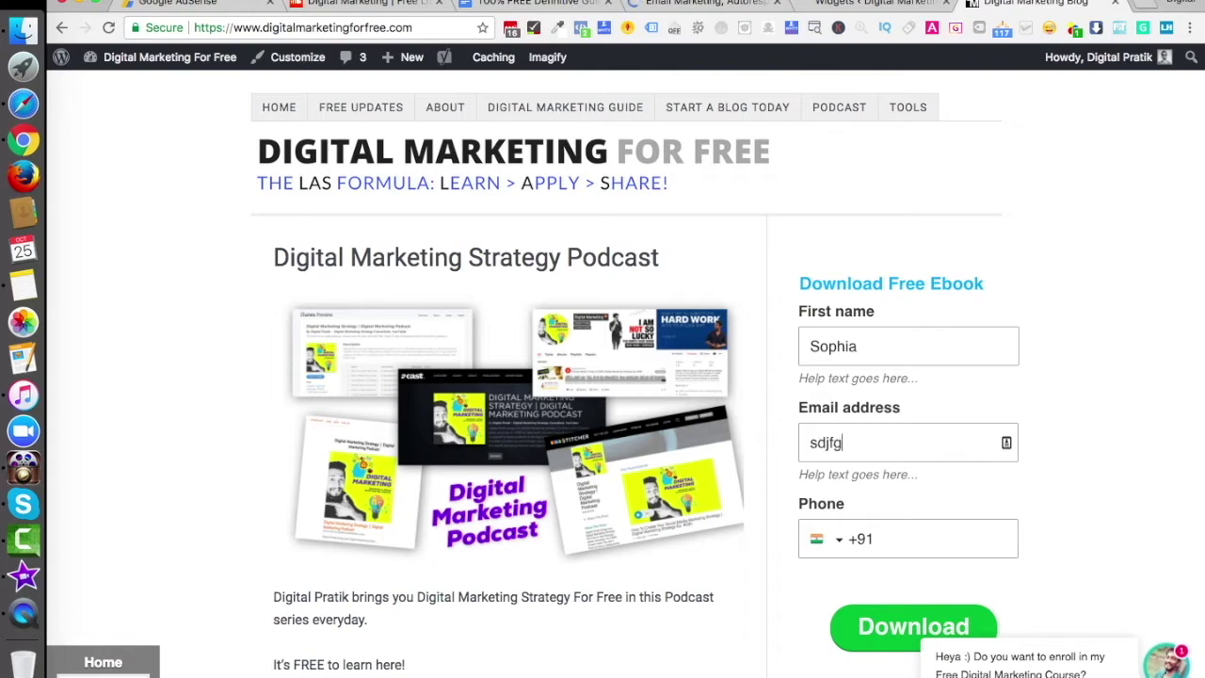
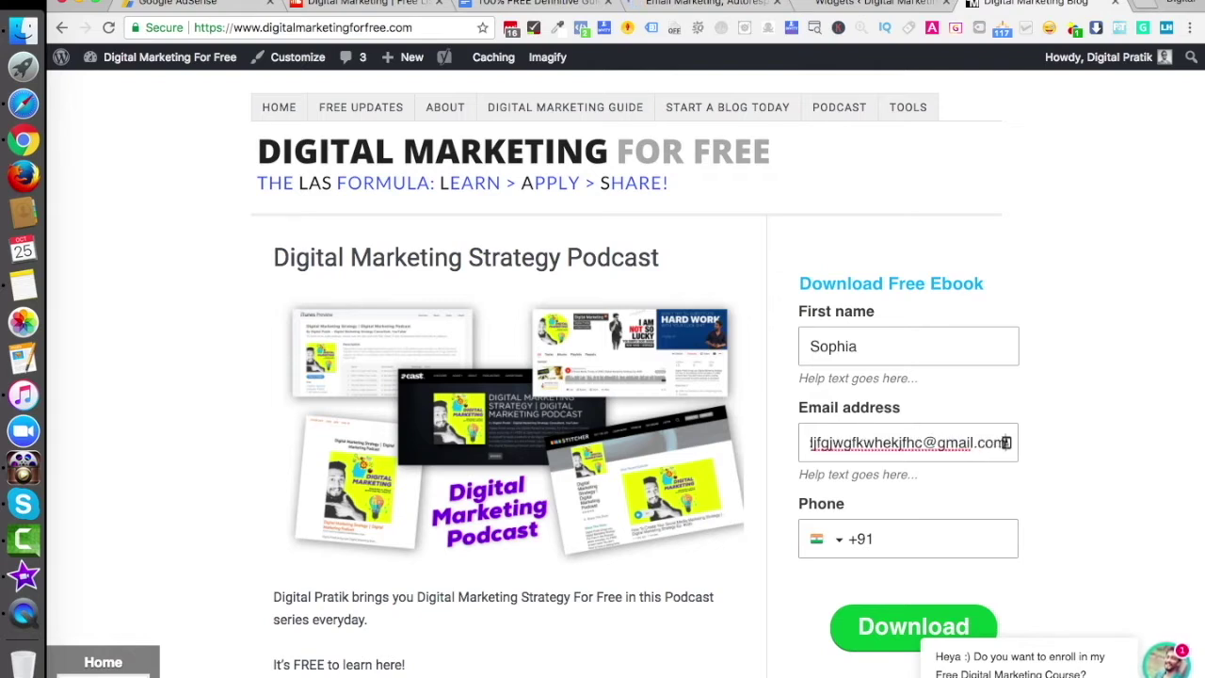
key("Tab")
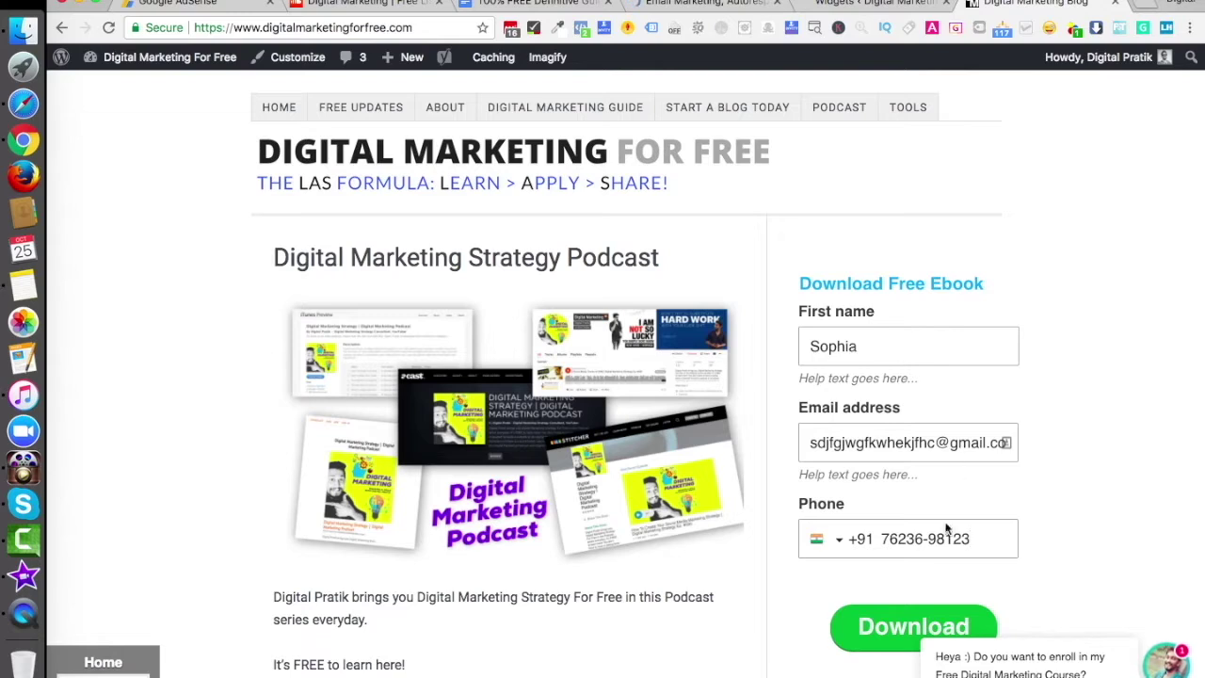
left_click(868, 626)
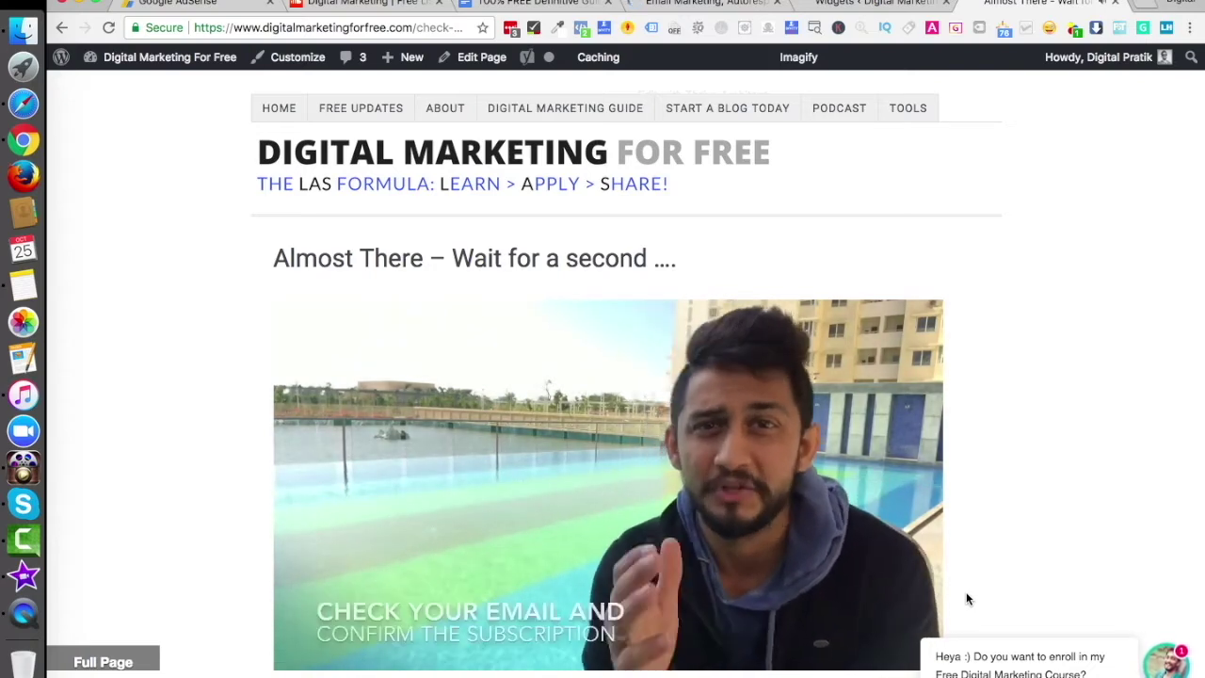
Scroll through the Almost There page, then go back to the homepage
scroll(713, 461, "down", 10)
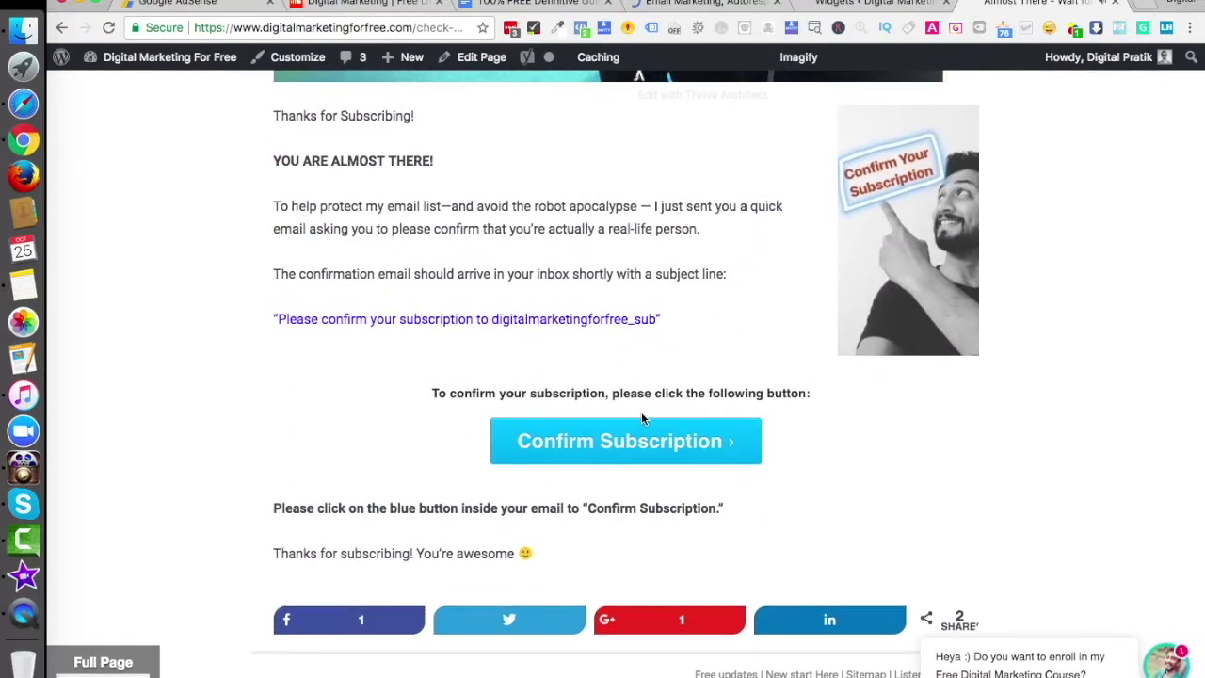
scroll(641, 411, "up", 1)
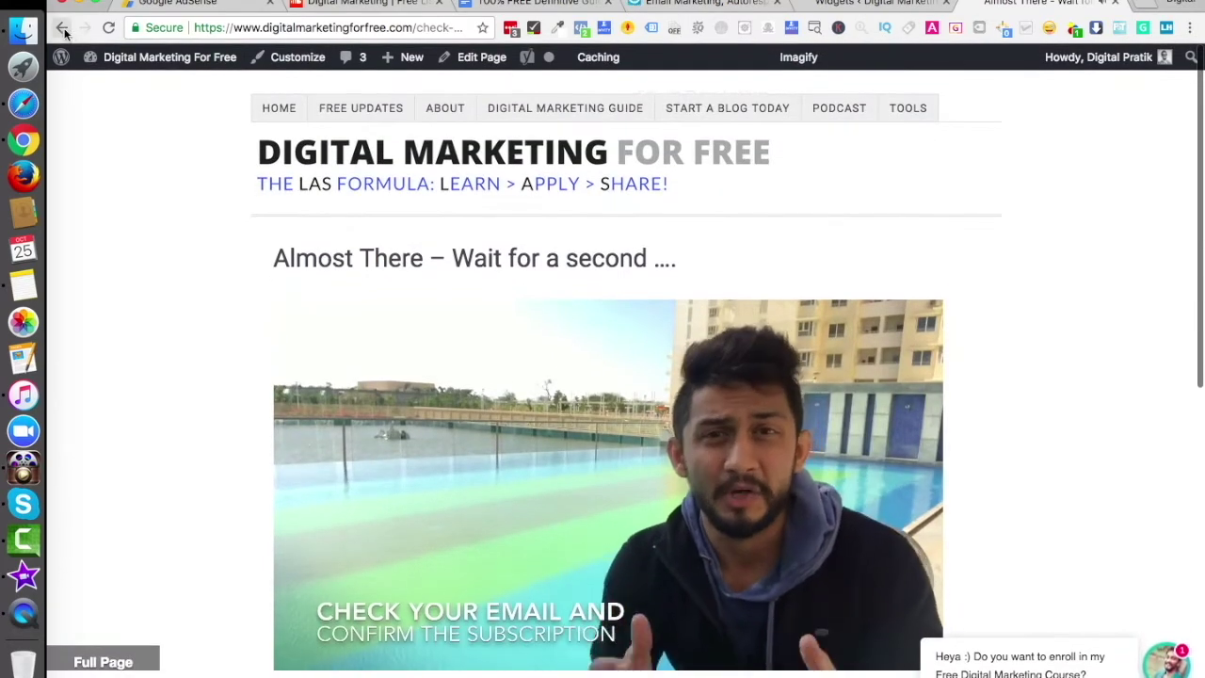
left_click(62, 29)
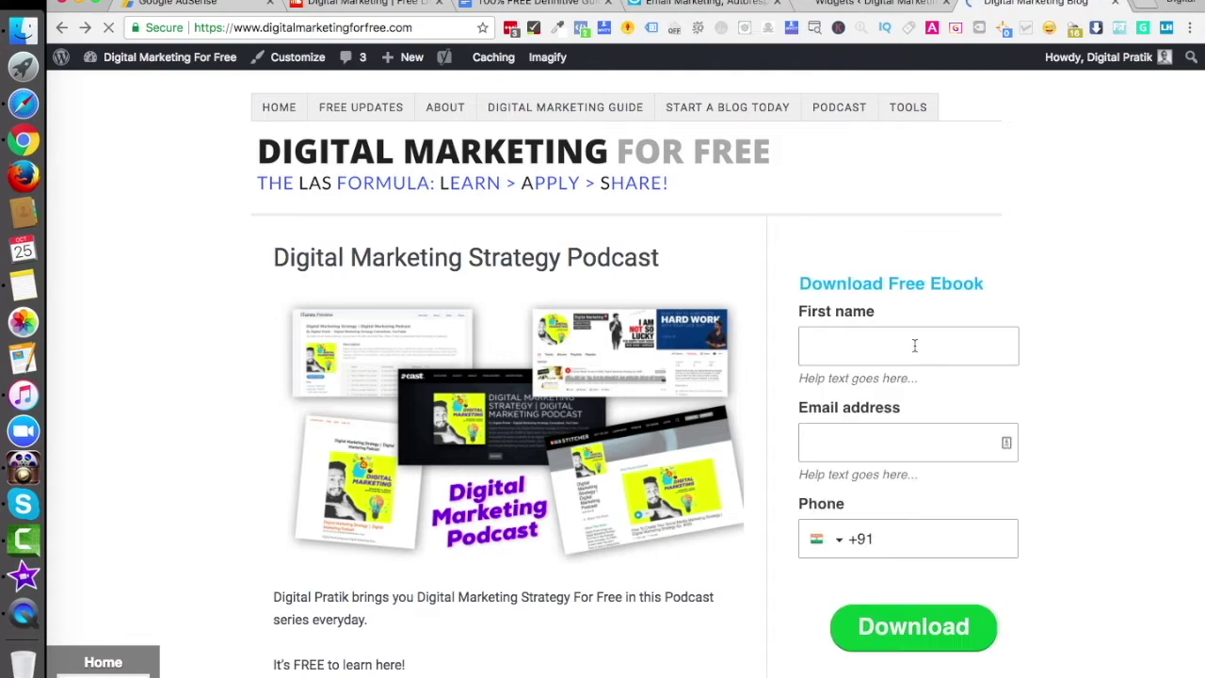
Submit the sidebar ebook form again with a working Gmail address and a phone number
left_click(871, 341)
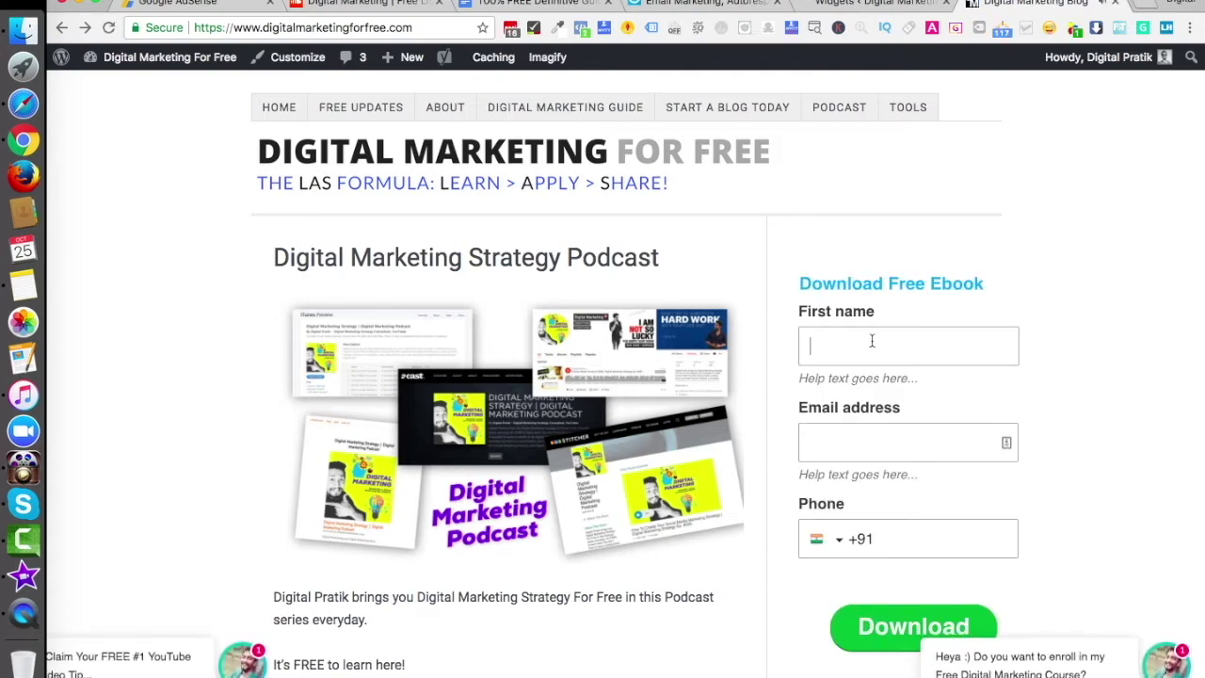
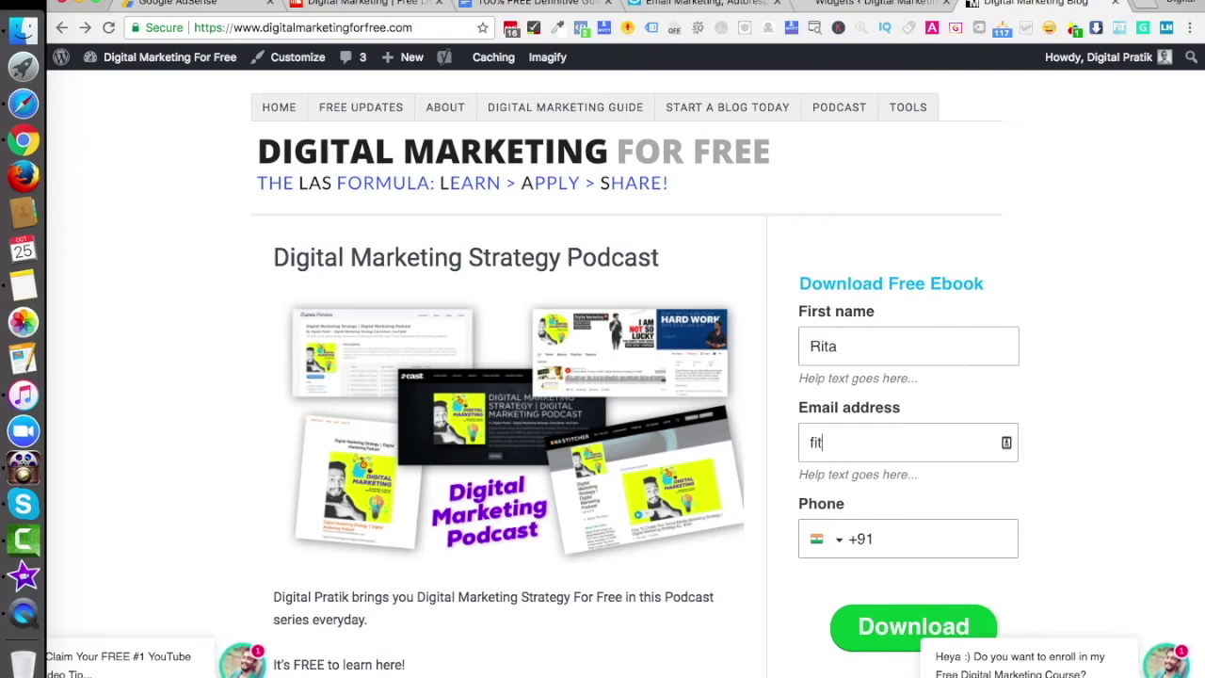
type("364-98125")
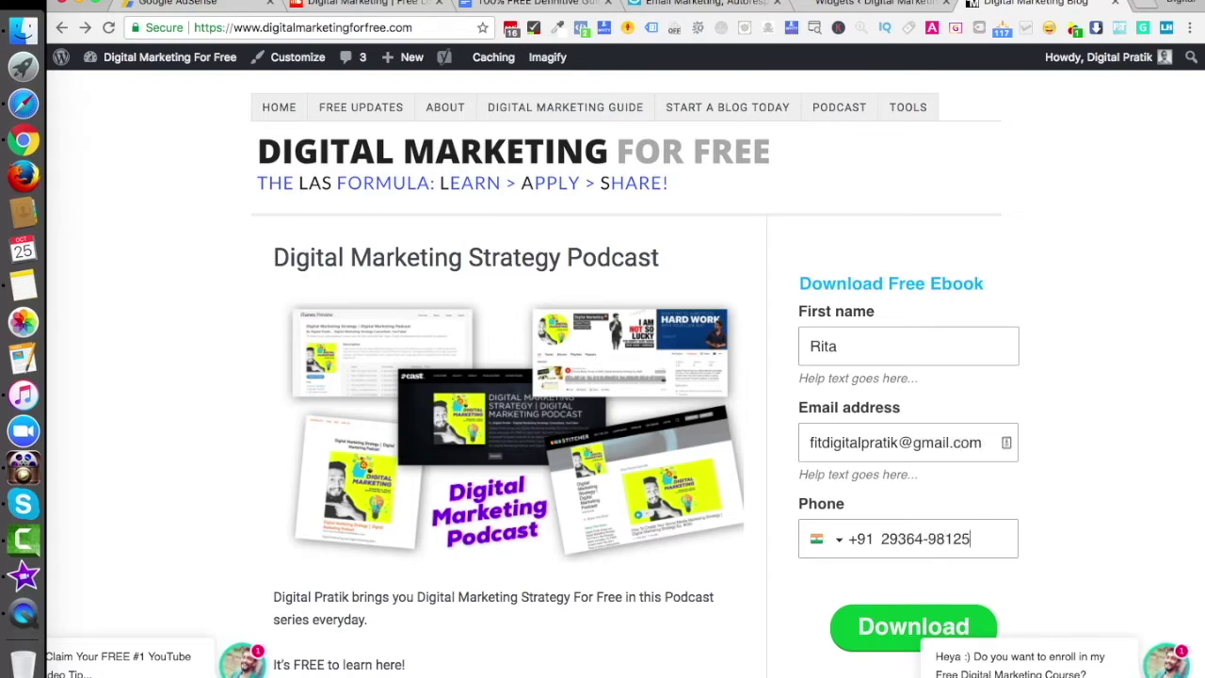
left_click(885, 645)
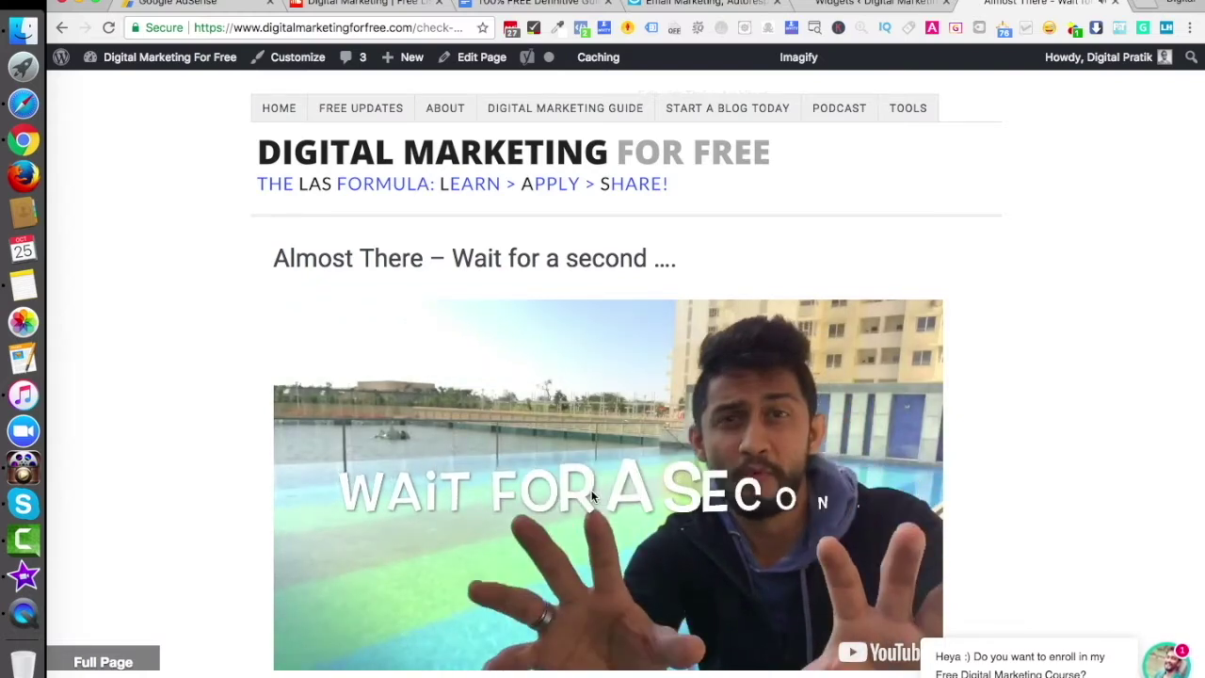
Go to gmail.com in a new tab and follow the GetResponse confirmation link
left_click(1143, 8)
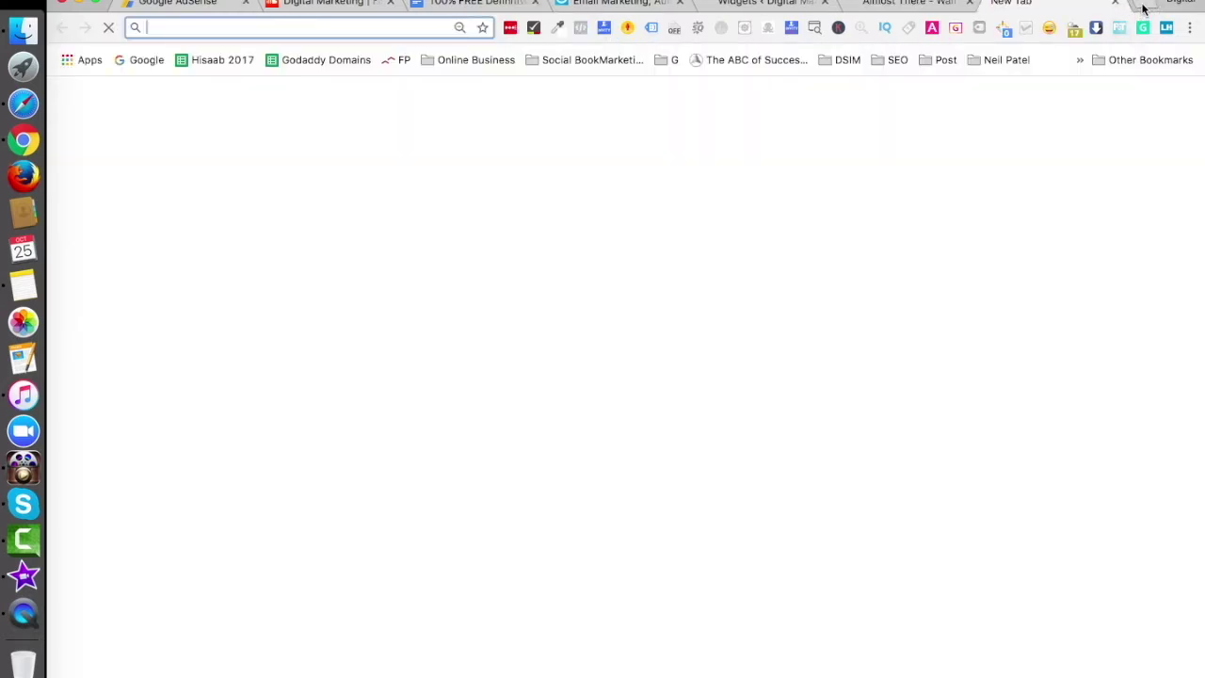
type("gmail.com")
key("Return")
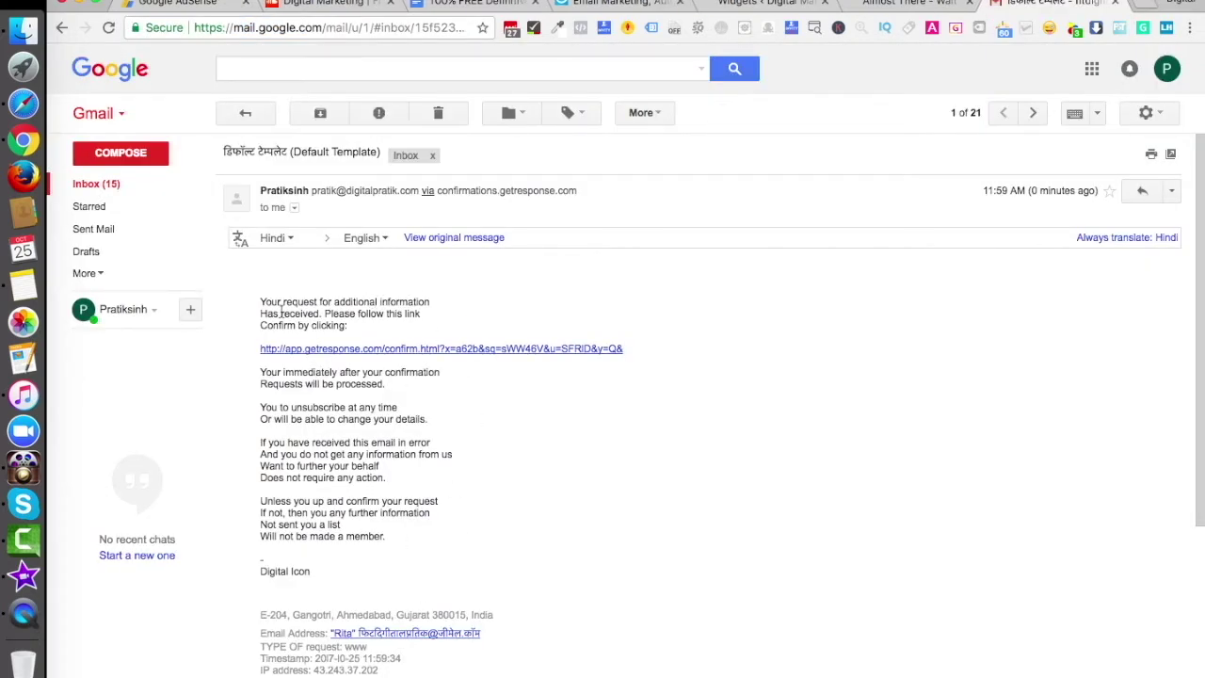
left_click(360, 351)
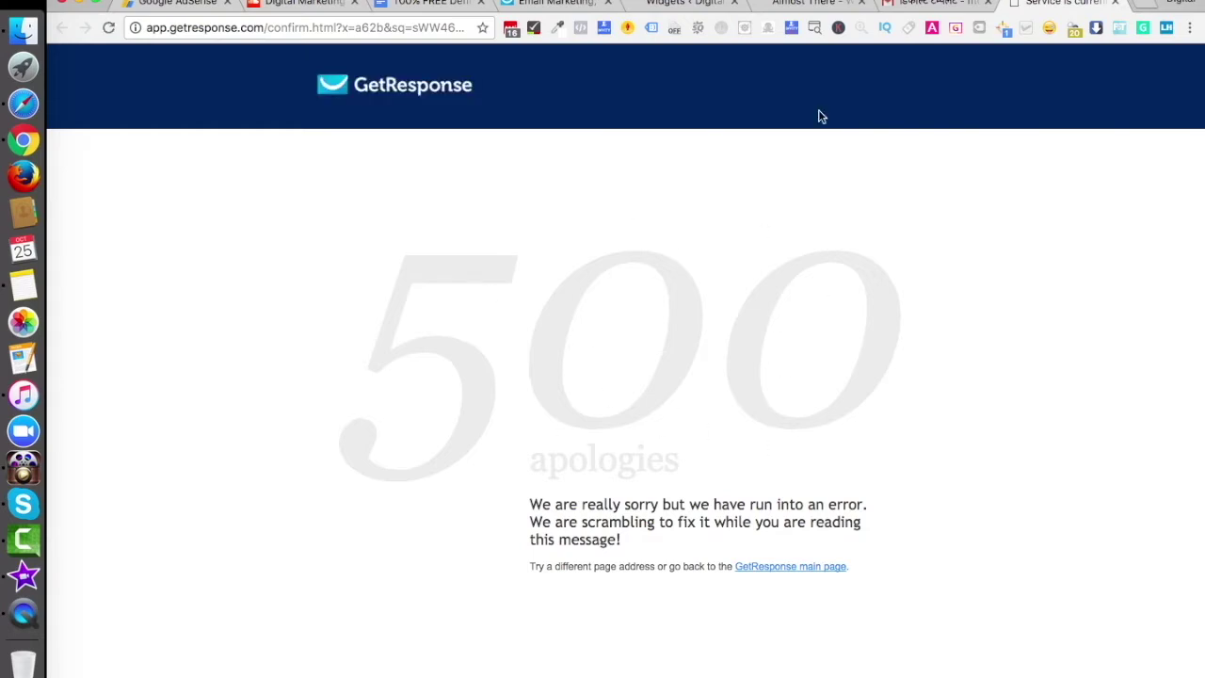
Close the GetResponse 500 error tab to get back to the account dashboard
left_click(1115, 4)
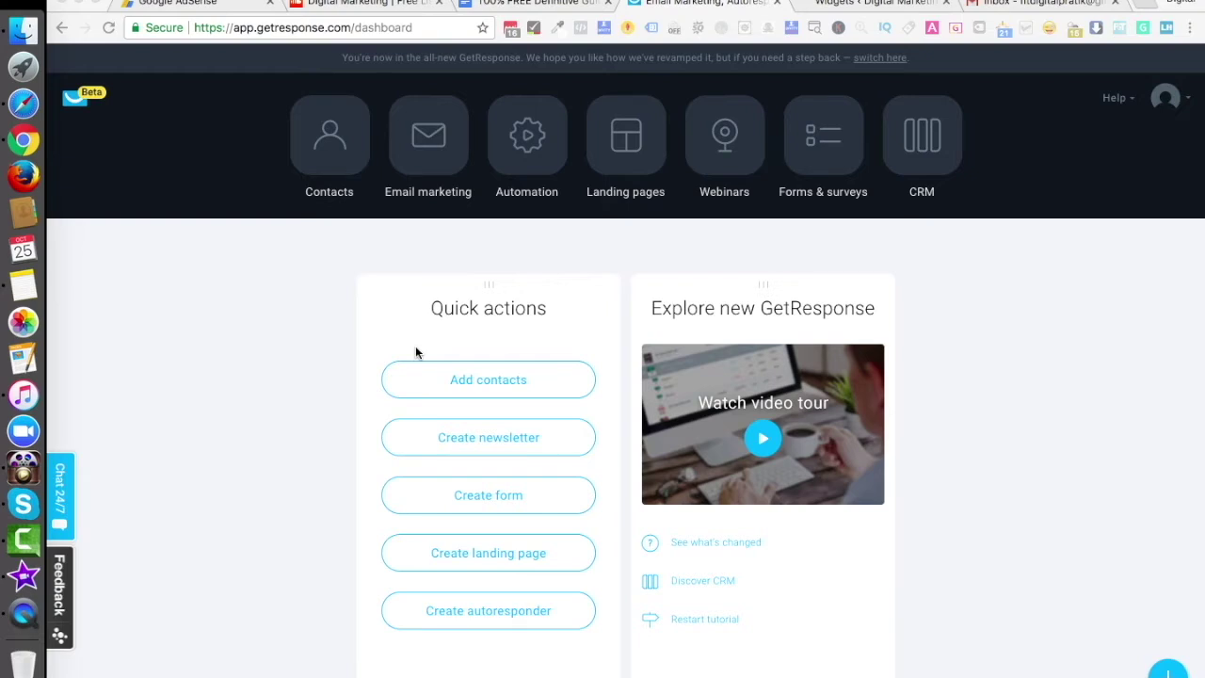
Open the General list settings for demo_correct_list from Contacts > Lists
left_click(337, 170)
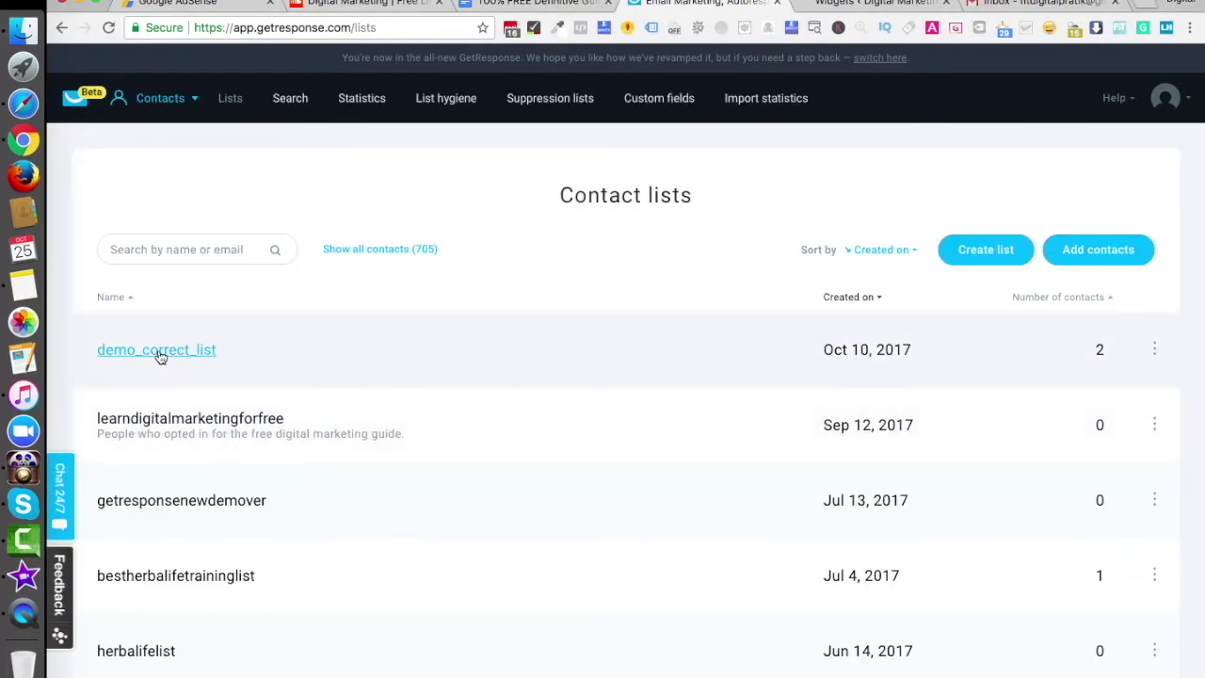
left_click(1155, 350)
left_click(1154, 350)
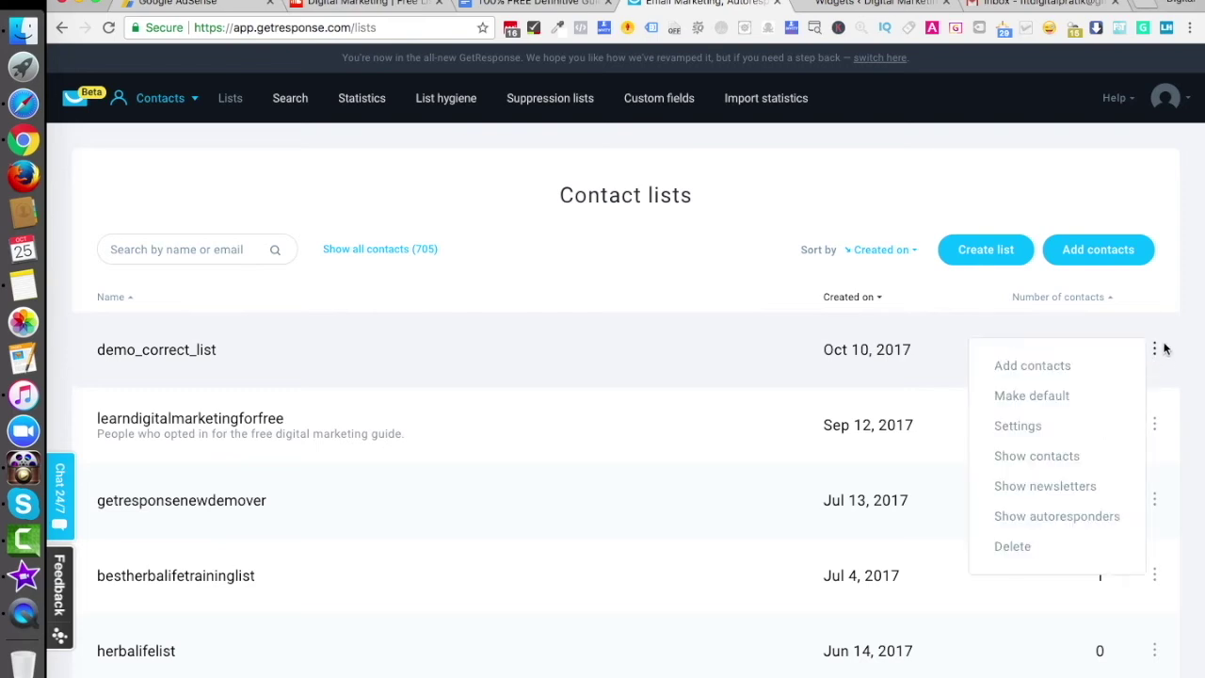
left_click(1019, 428)
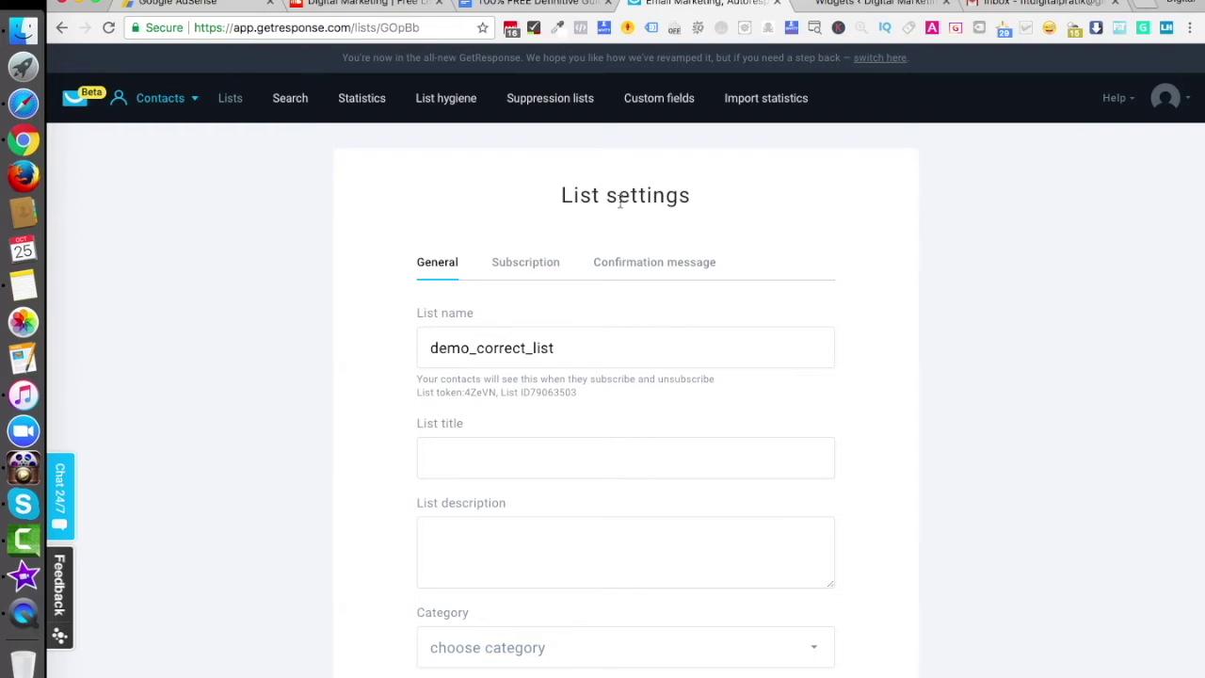
left_click(146, 100)
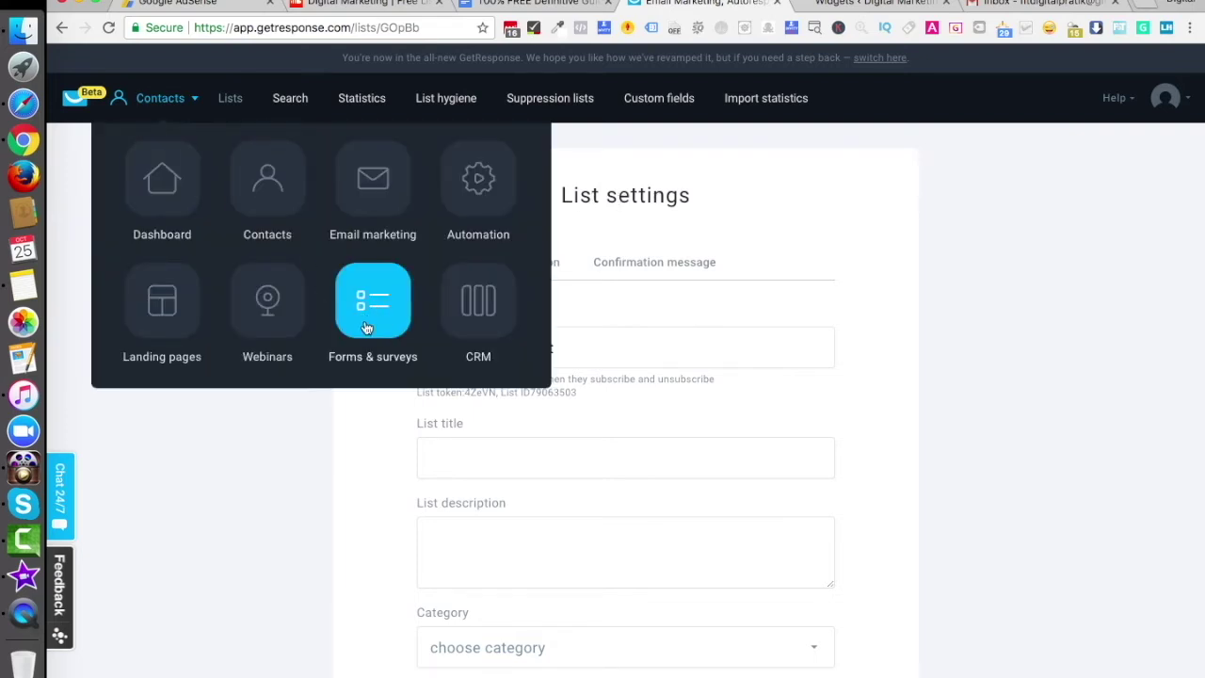
left_click(254, 191)
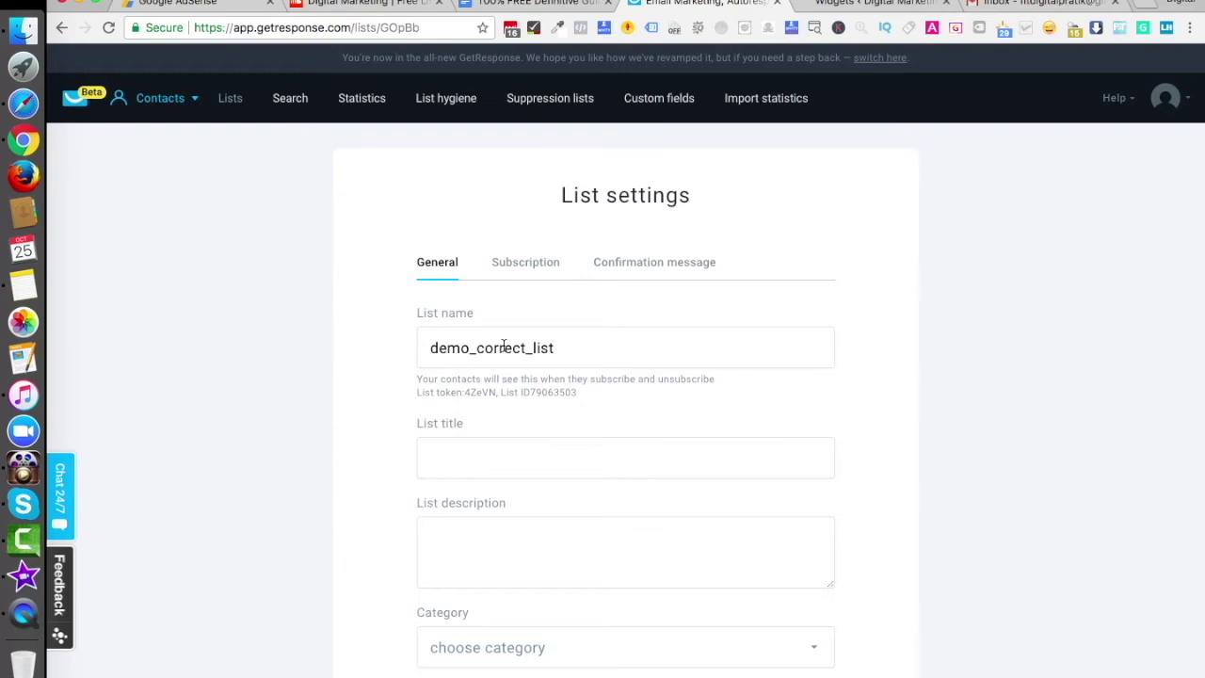
scroll(503, 348, "down", 10)
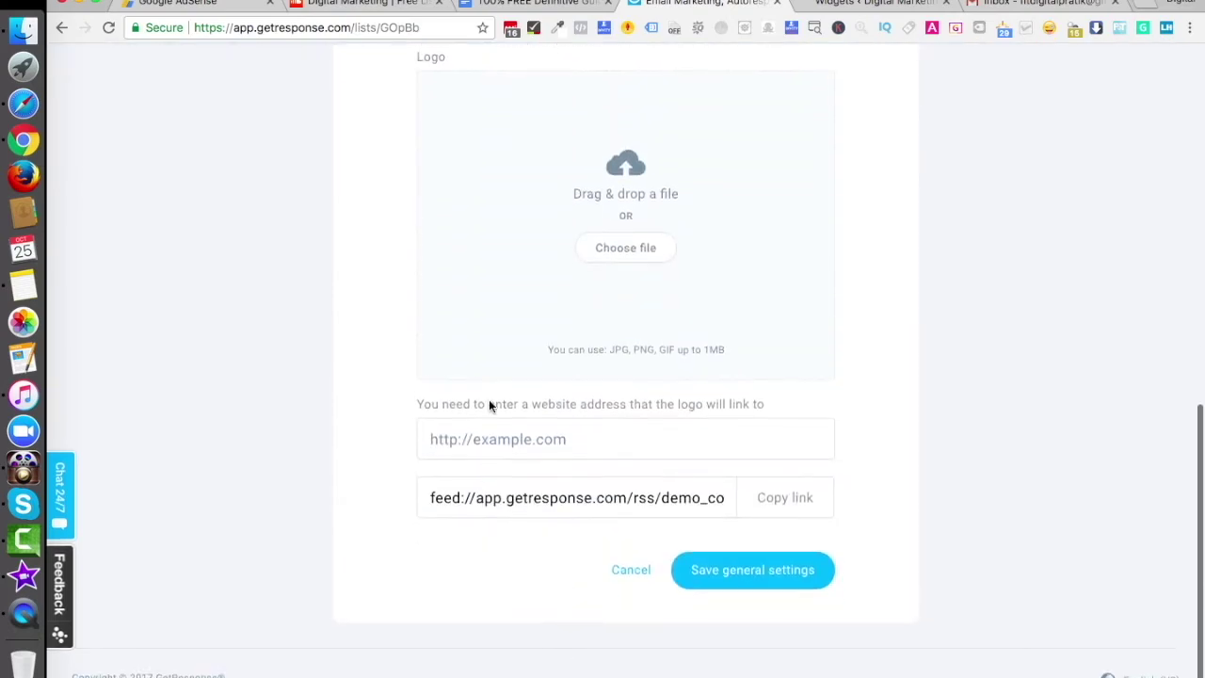
scroll(567, 361, "up", 10)
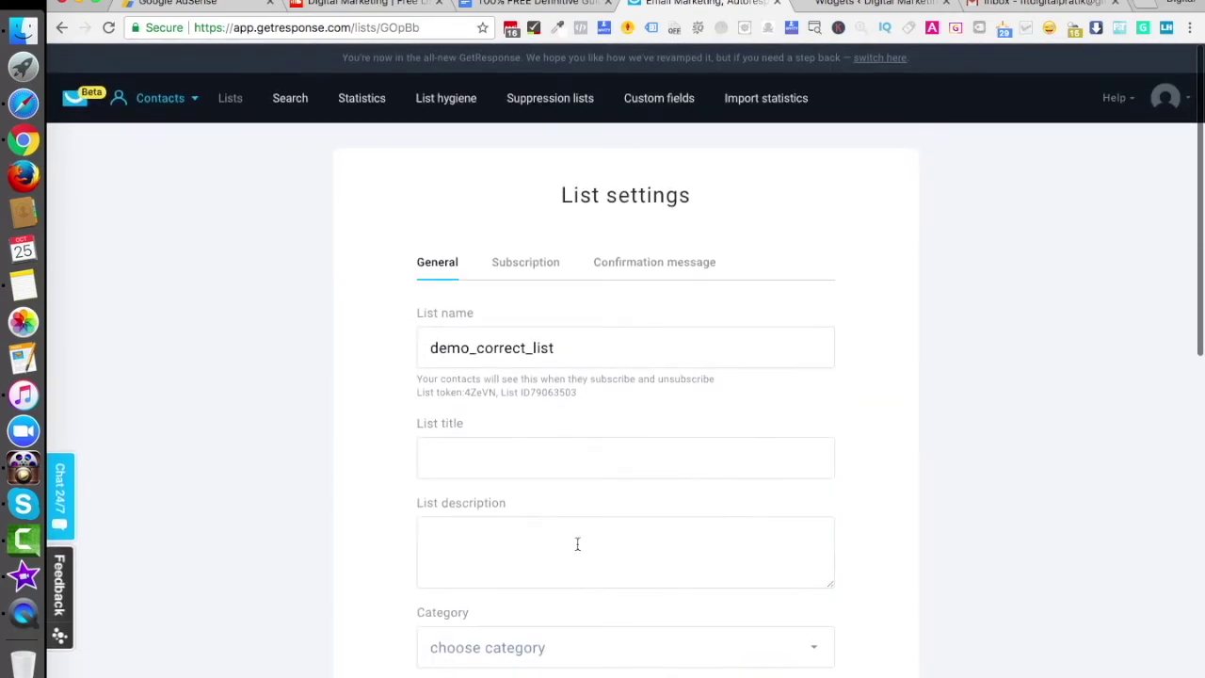
On the Subscription tab, toggle web-subscription confirmation off and back on
left_click(524, 266)
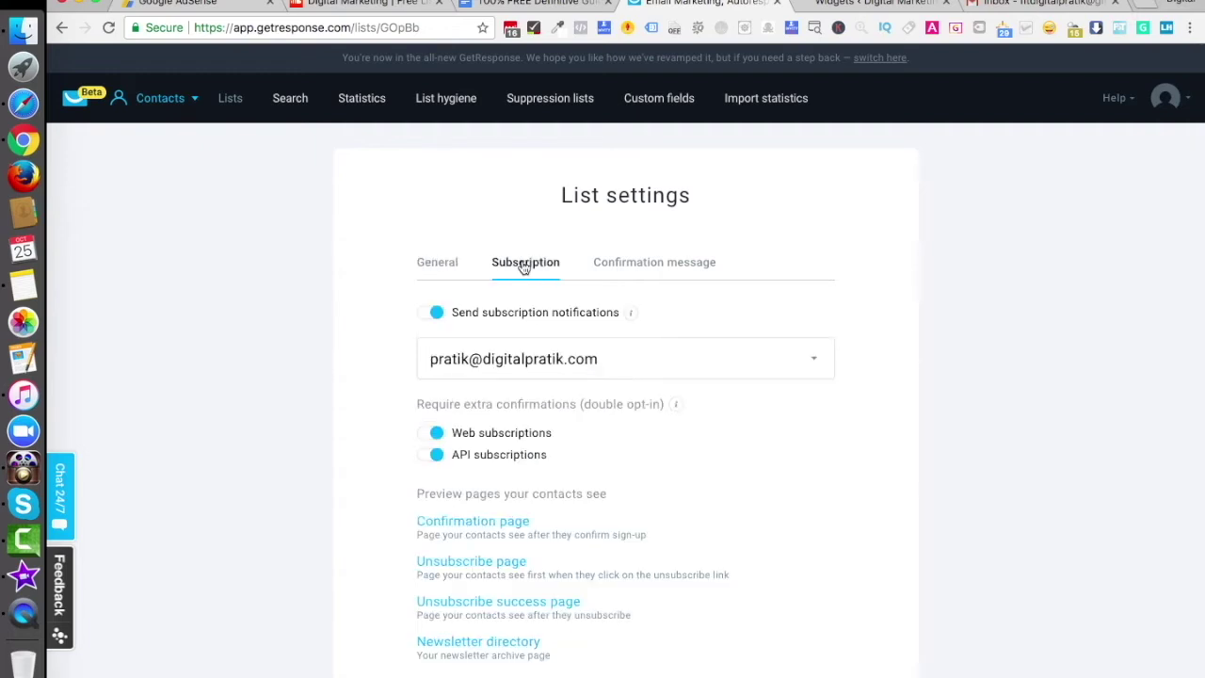
scroll(559, 468, "down", 3)
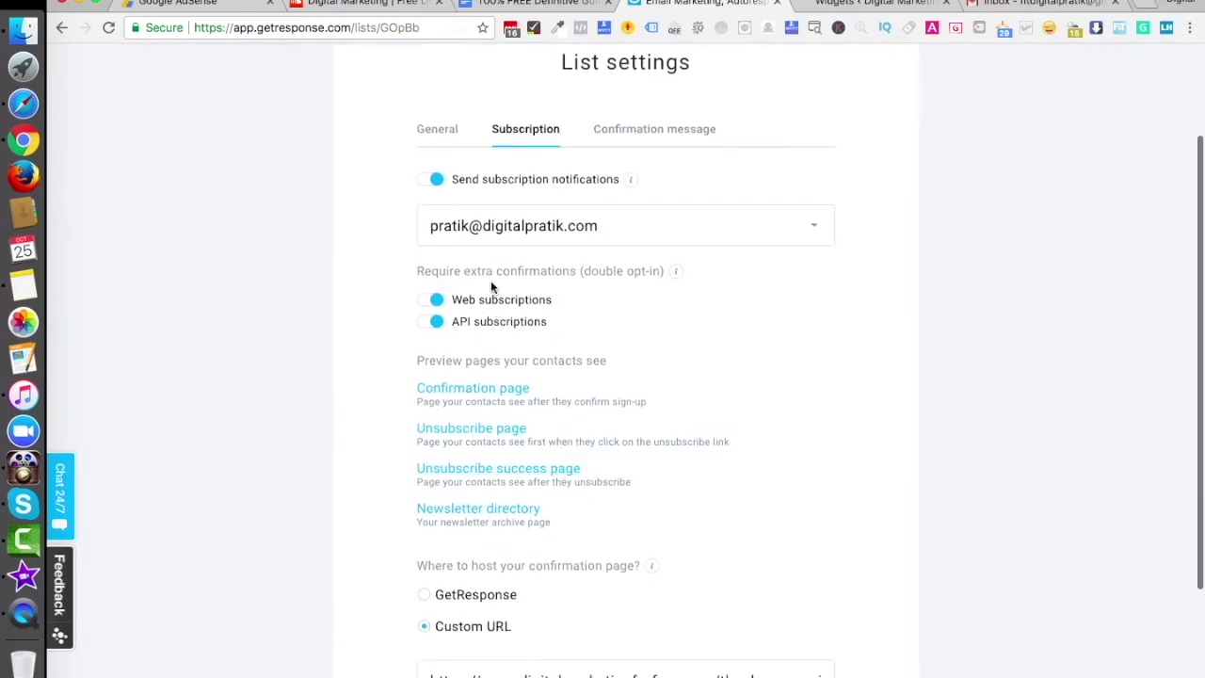
left_click(429, 299)
left_click(431, 300)
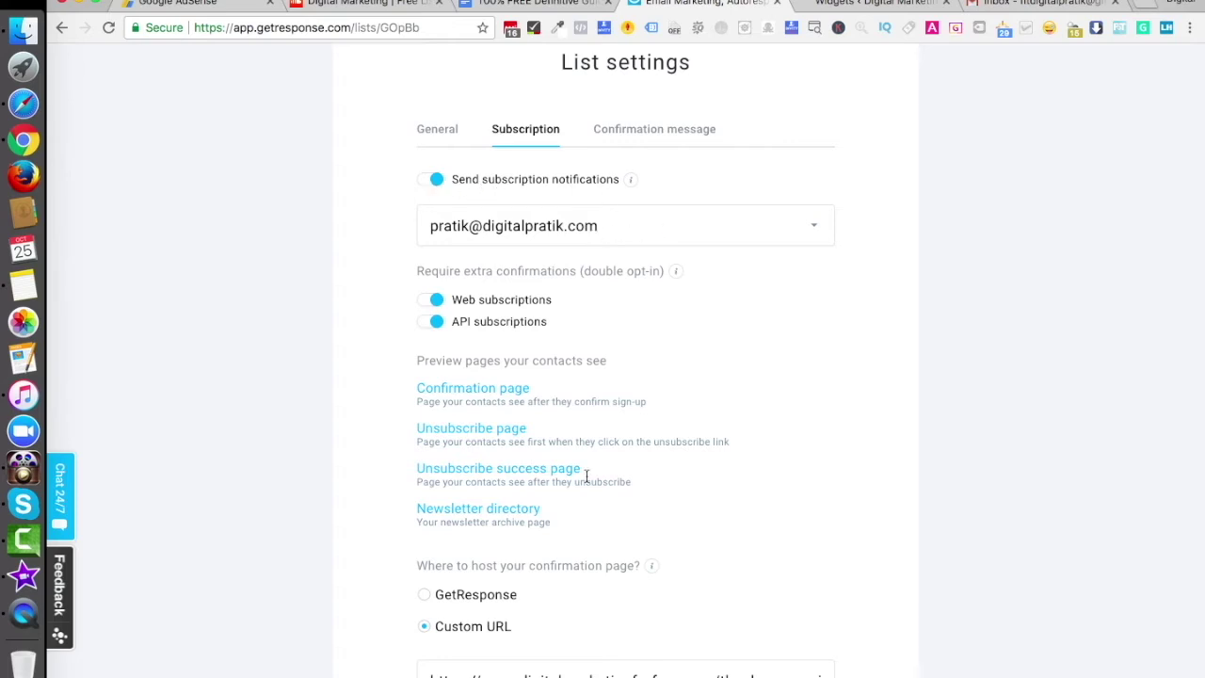
Review the custom digitalmarketingforfree.com thank-you URL for confirmation pages, then go to Gmail
scroll(585, 476, "down", 2)
scroll(585, 476, "down", 2)
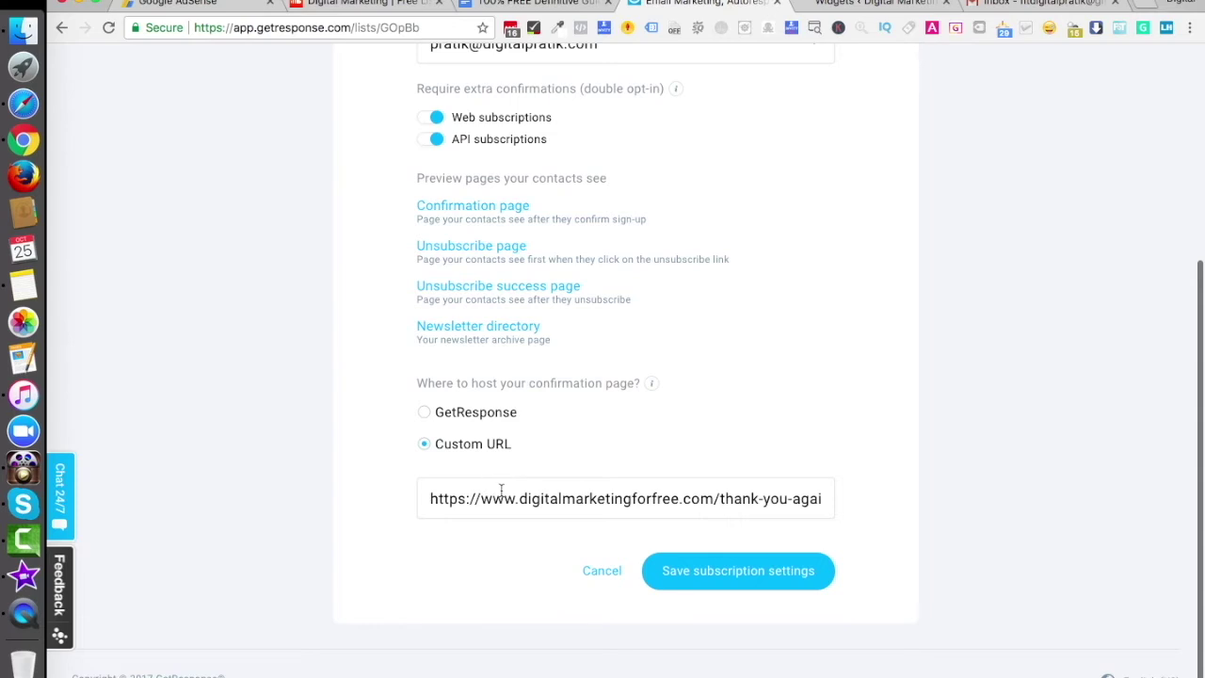
left_click(563, 499)
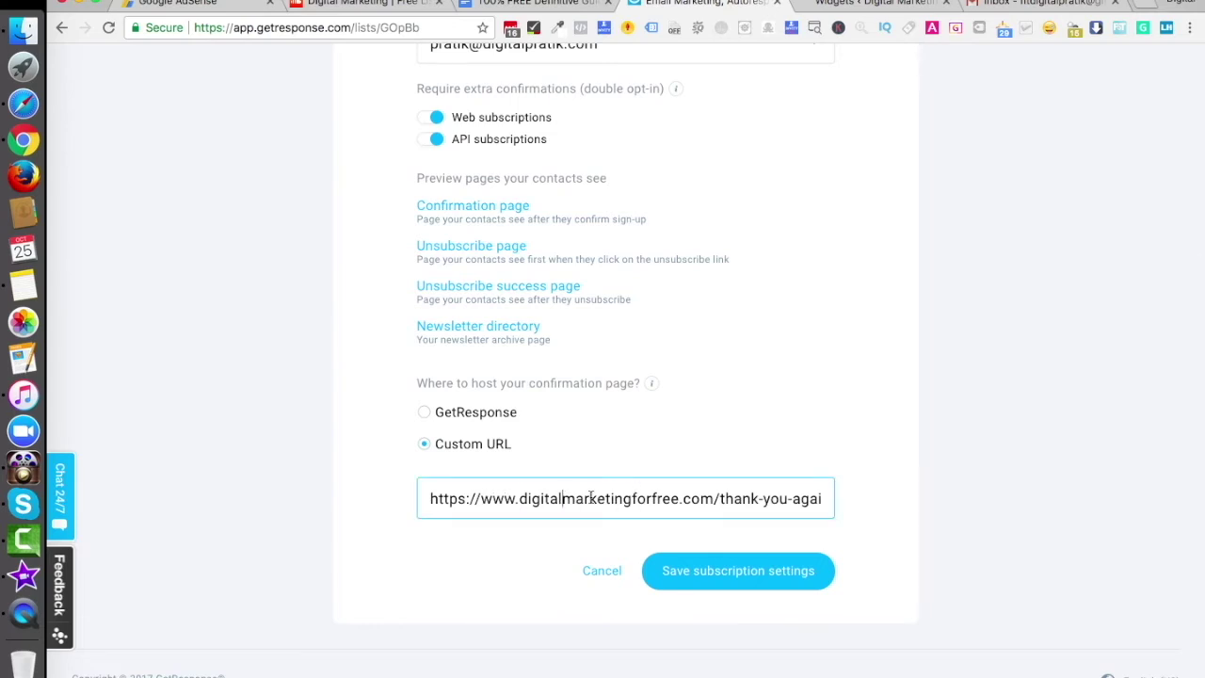
scroll(590, 497, "up", 6)
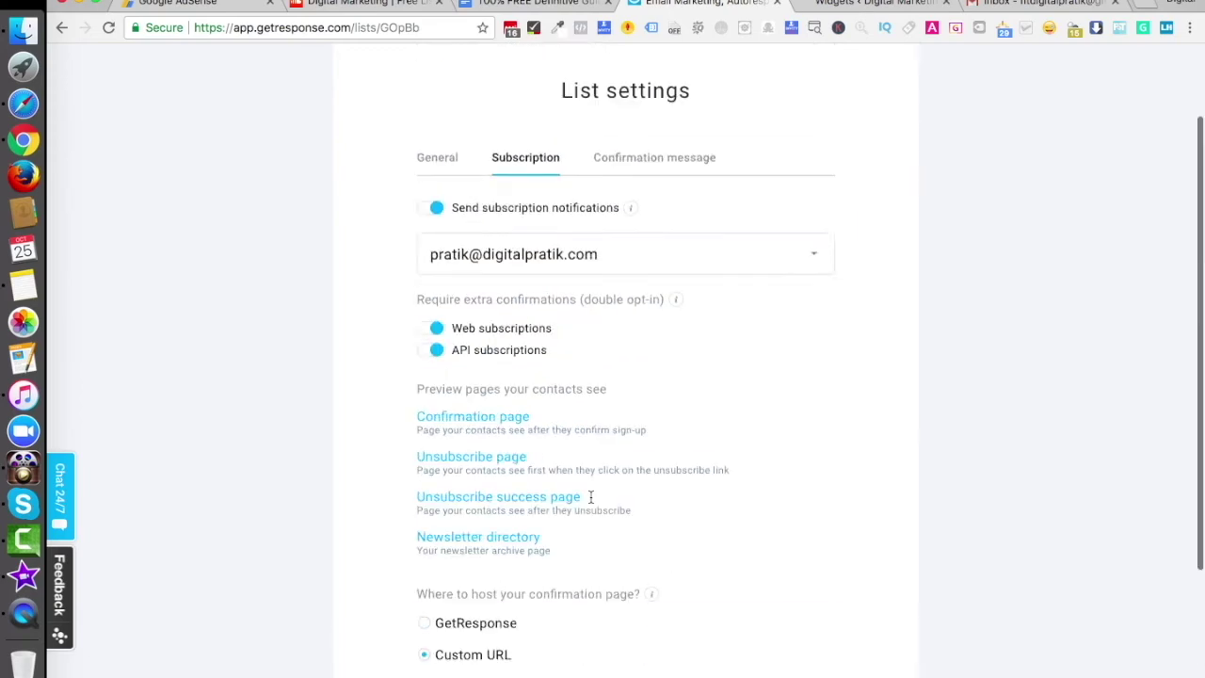
scroll(590, 497, "down", 6)
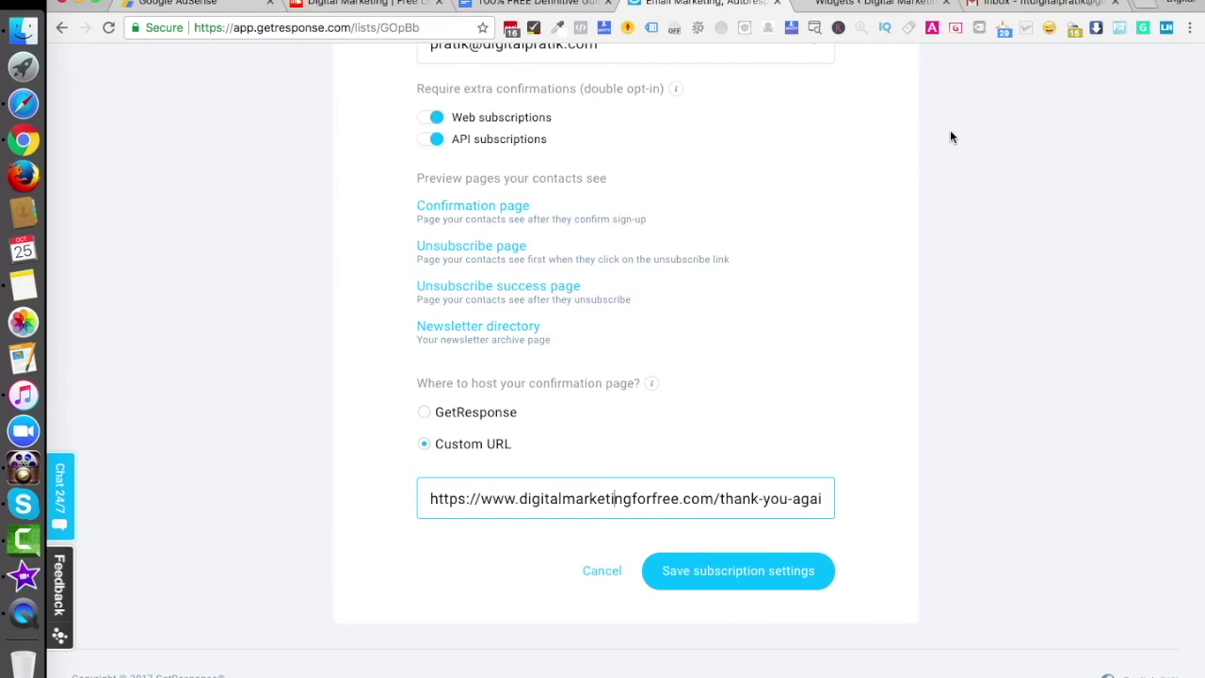
left_click(1011, 4)
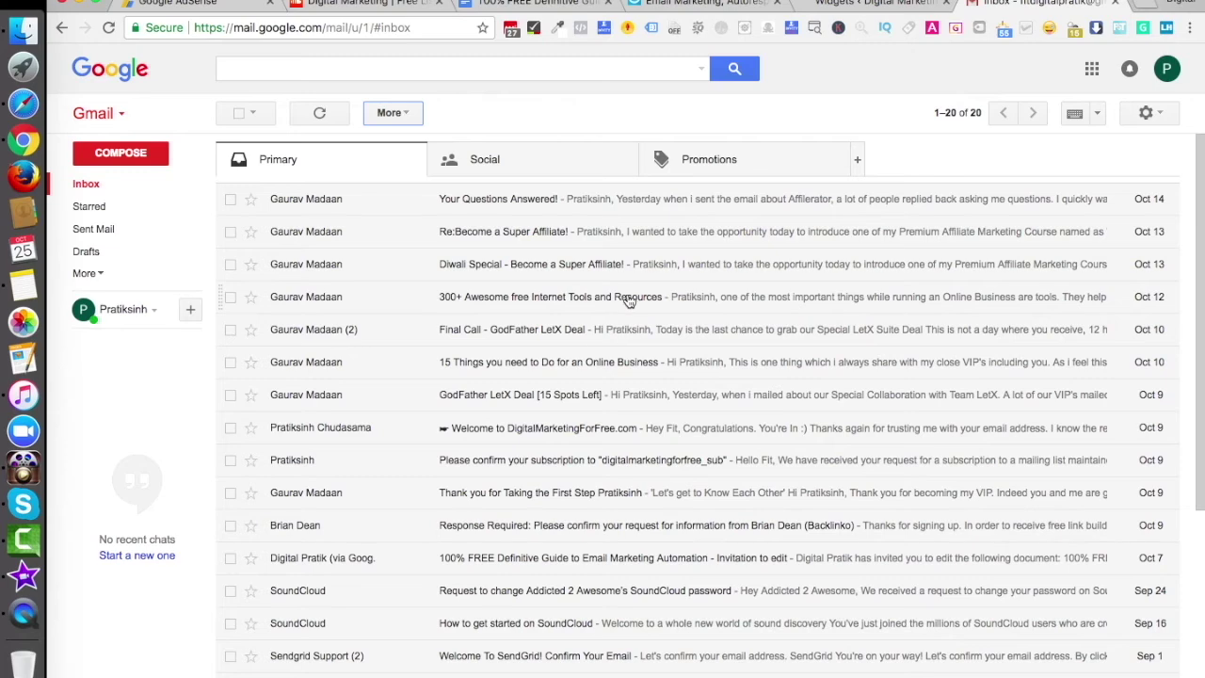
Read the 'Please confirm your subscription' email, then return to GetResponse's subscription settings
left_click(564, 463)
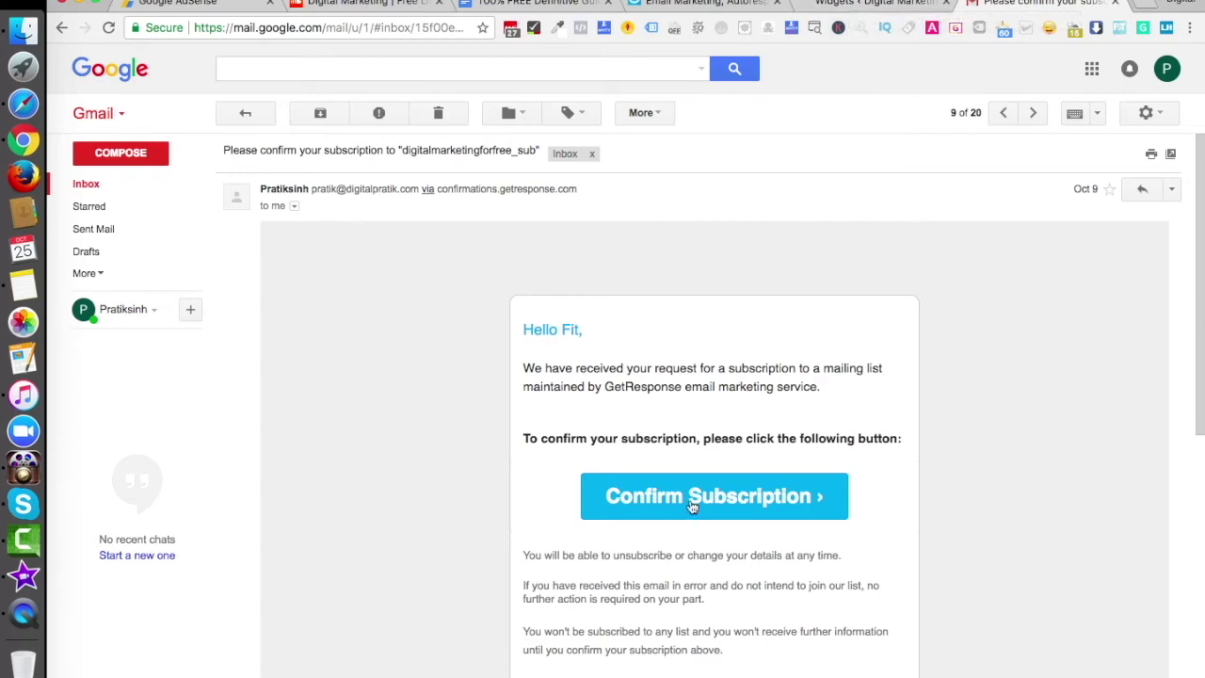
left_click(873, 6)
left_click(706, 4)
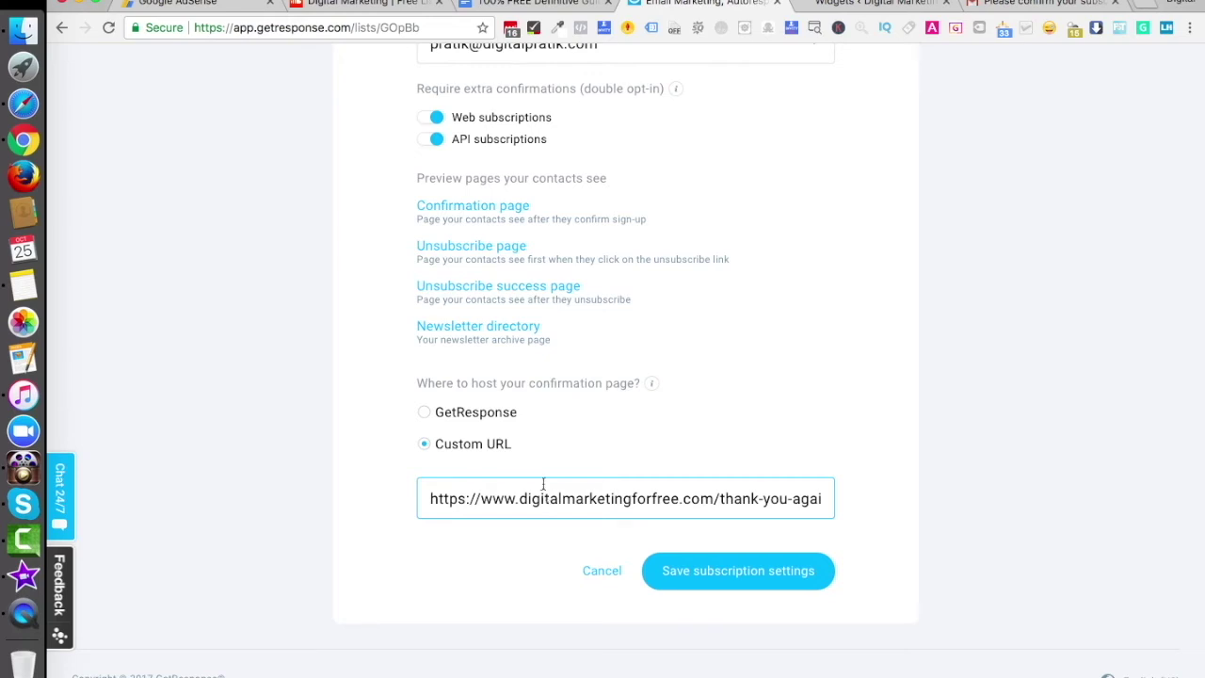
Save demo_correct_list's subscription settings and show its Confirmation message tab
left_click(726, 573)
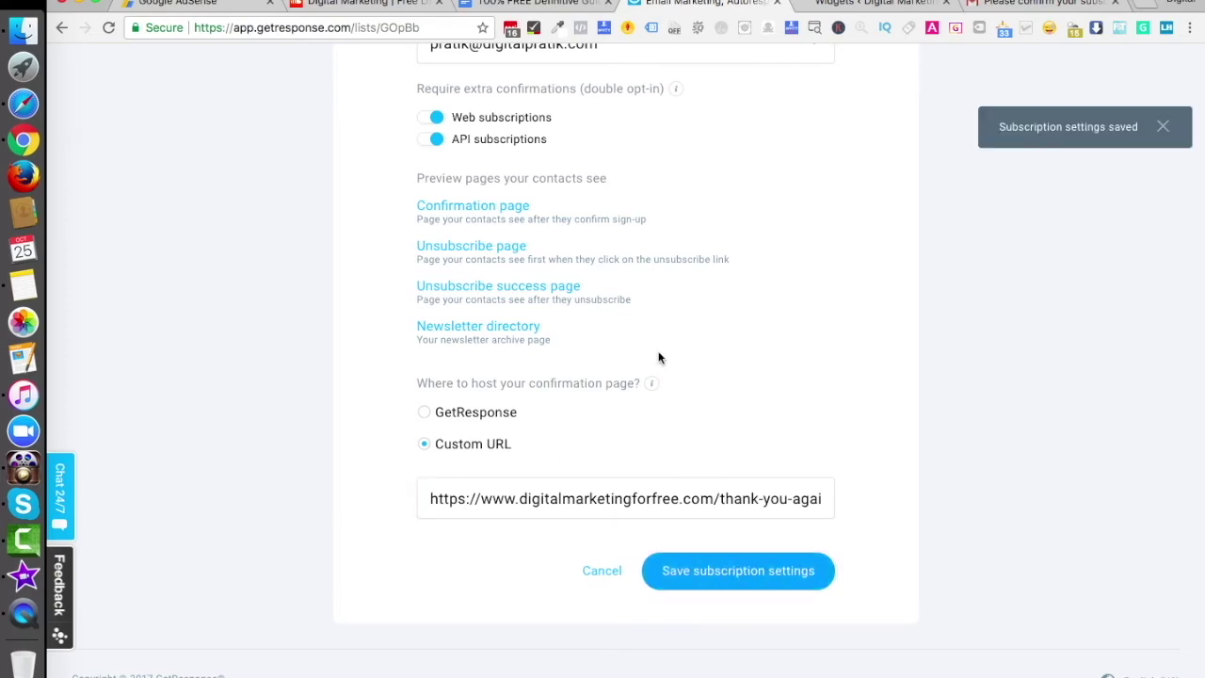
left_click(637, 268)
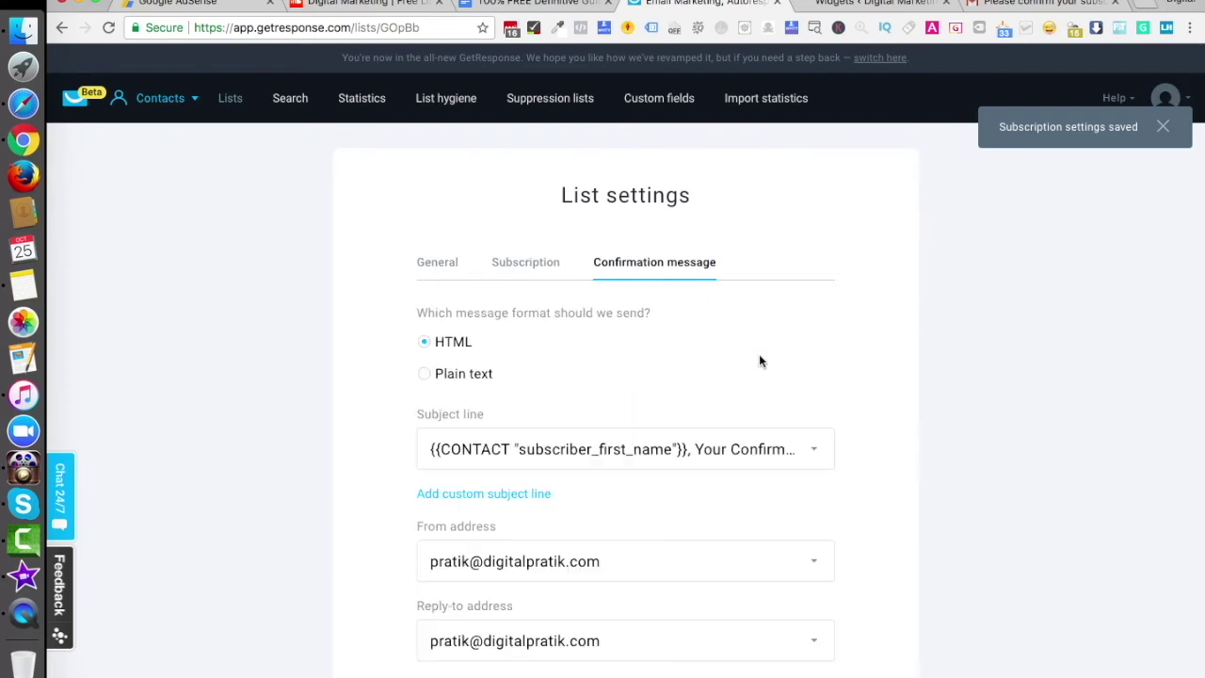
Set the confirmation email body to the Default template and save the confirmation message
scroll(758, 362, "down", 3)
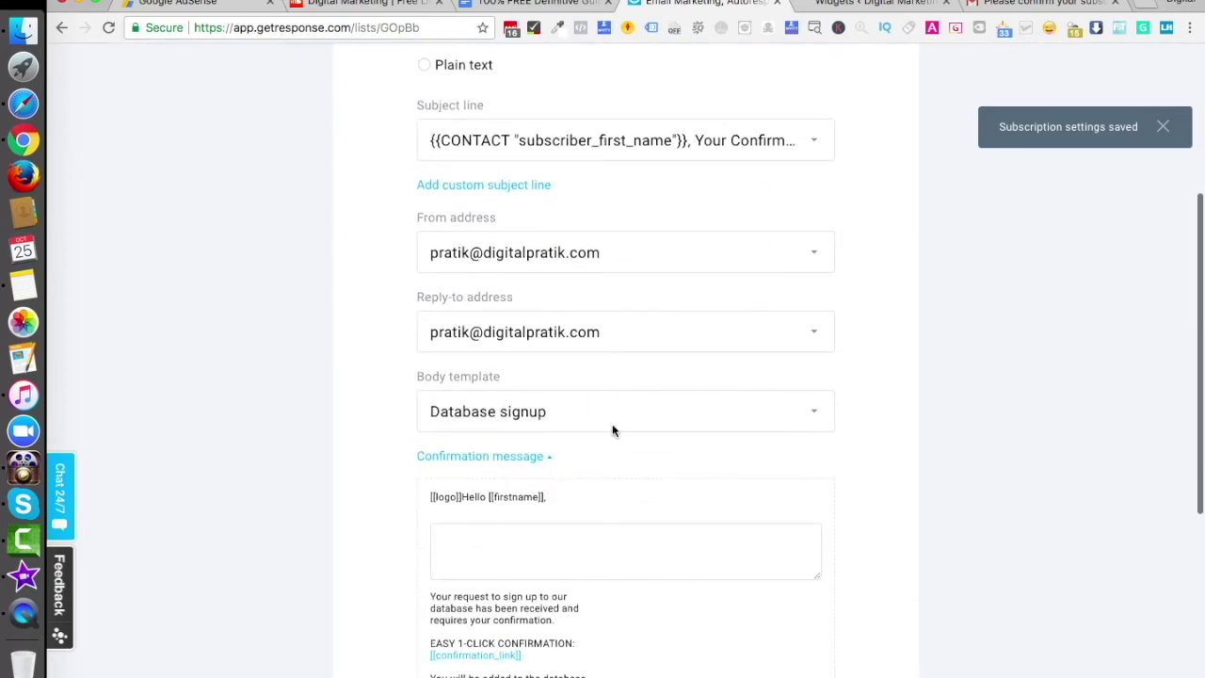
scroll(714, 425, "down", 5)
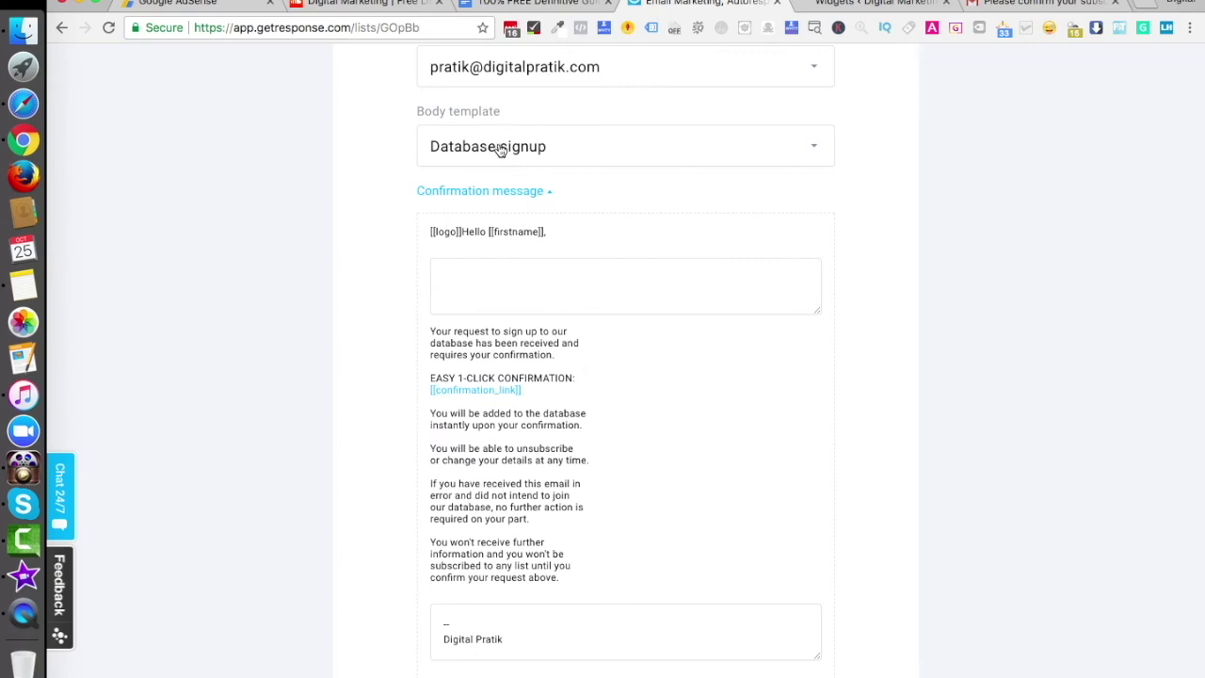
left_click(563, 151)
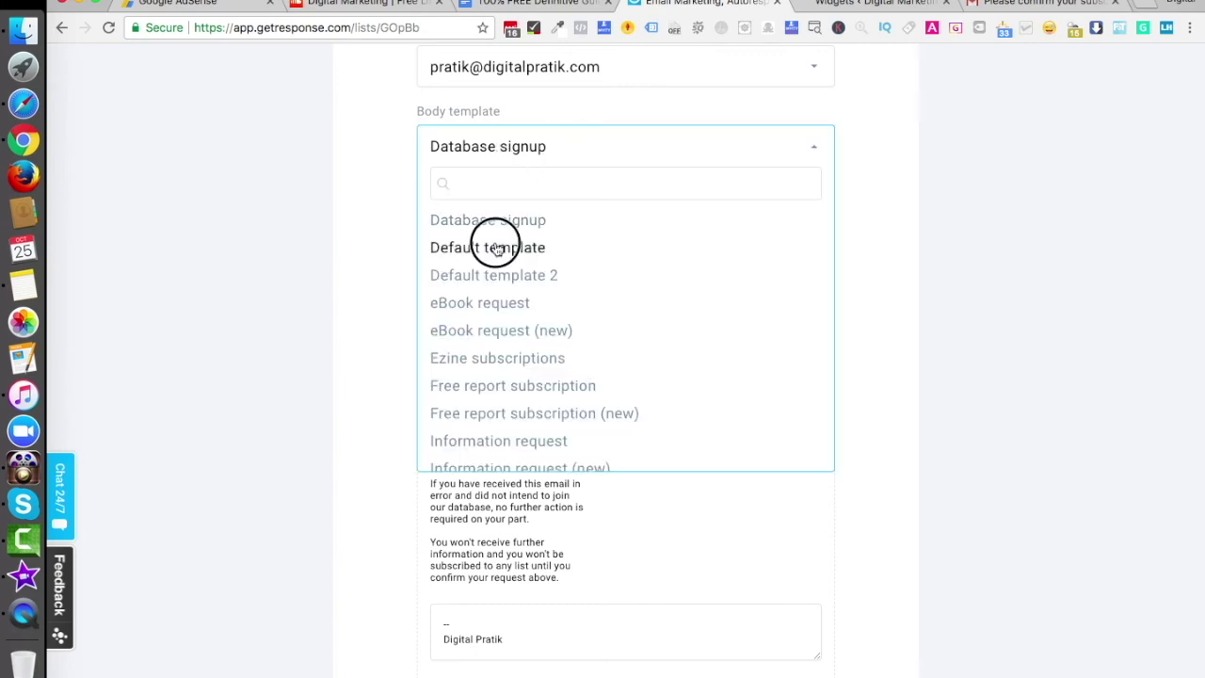
left_click(496, 246)
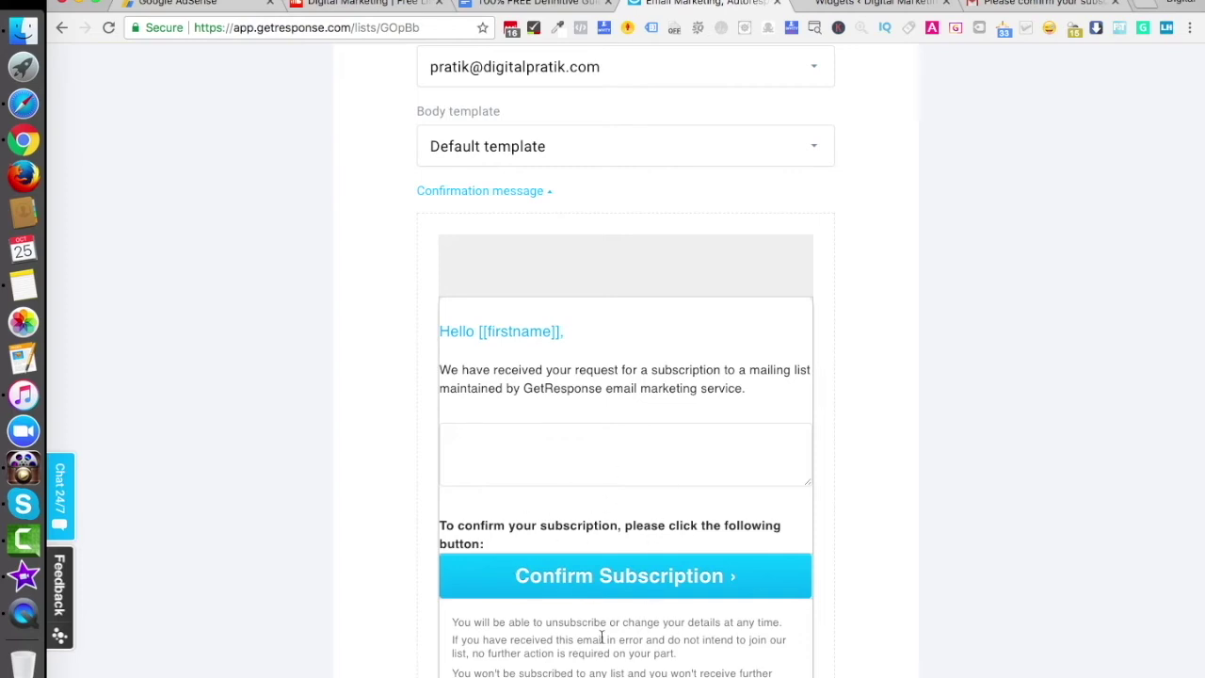
scroll(575, 565, "down", 8)
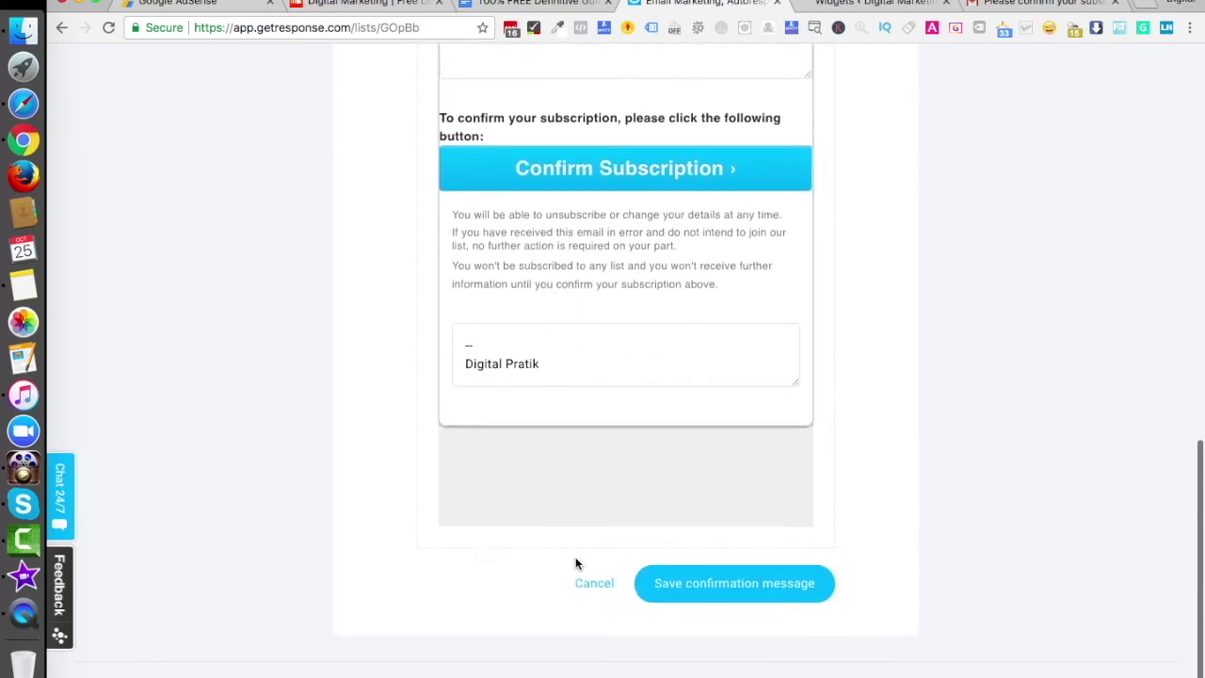
left_click(740, 590)
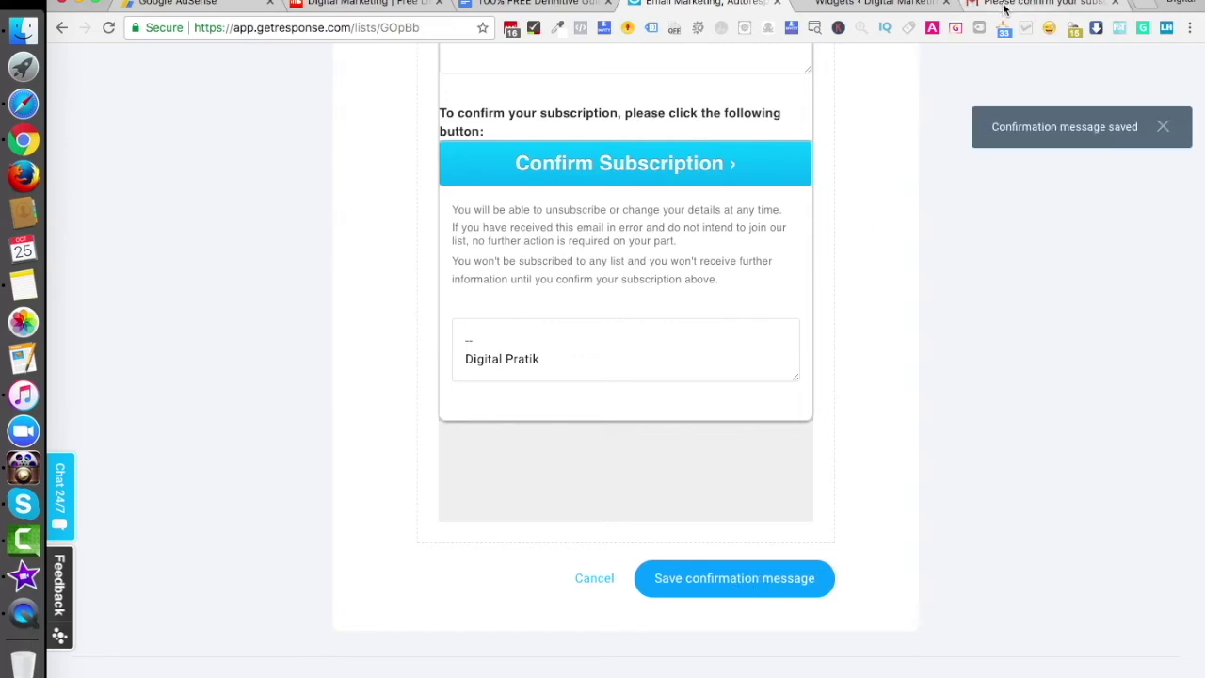
Drag an empty Text widget into the WordPress Sidebar Widgets area
left_click(888, 8)
left_click_drag(471, 578, 705, 263)
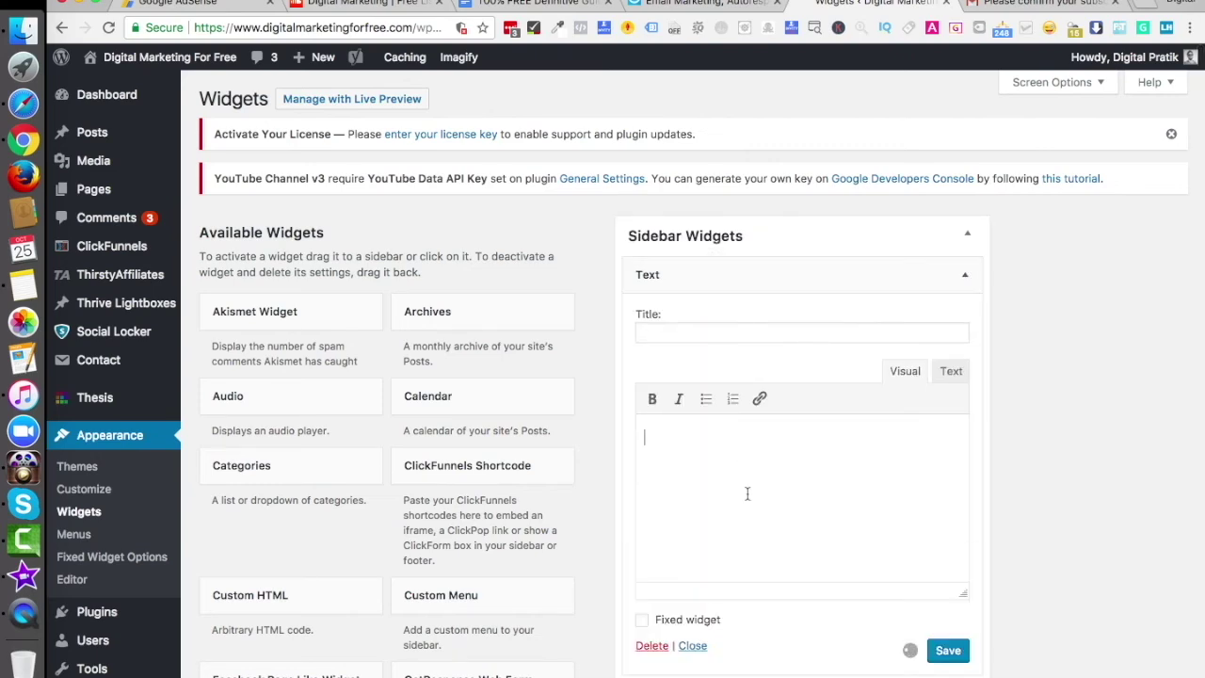
left_click(657, 16)
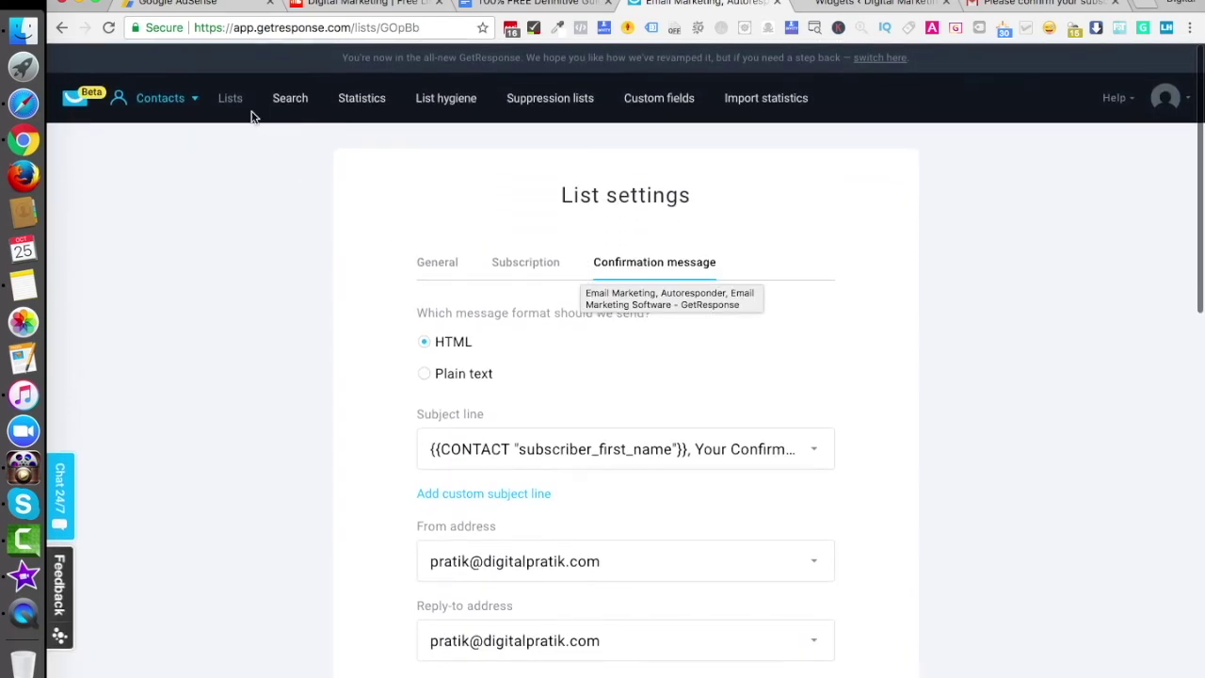
Open Demo Web Form in the editor from Forms & surveys > Manage forms
left_click(162, 99)
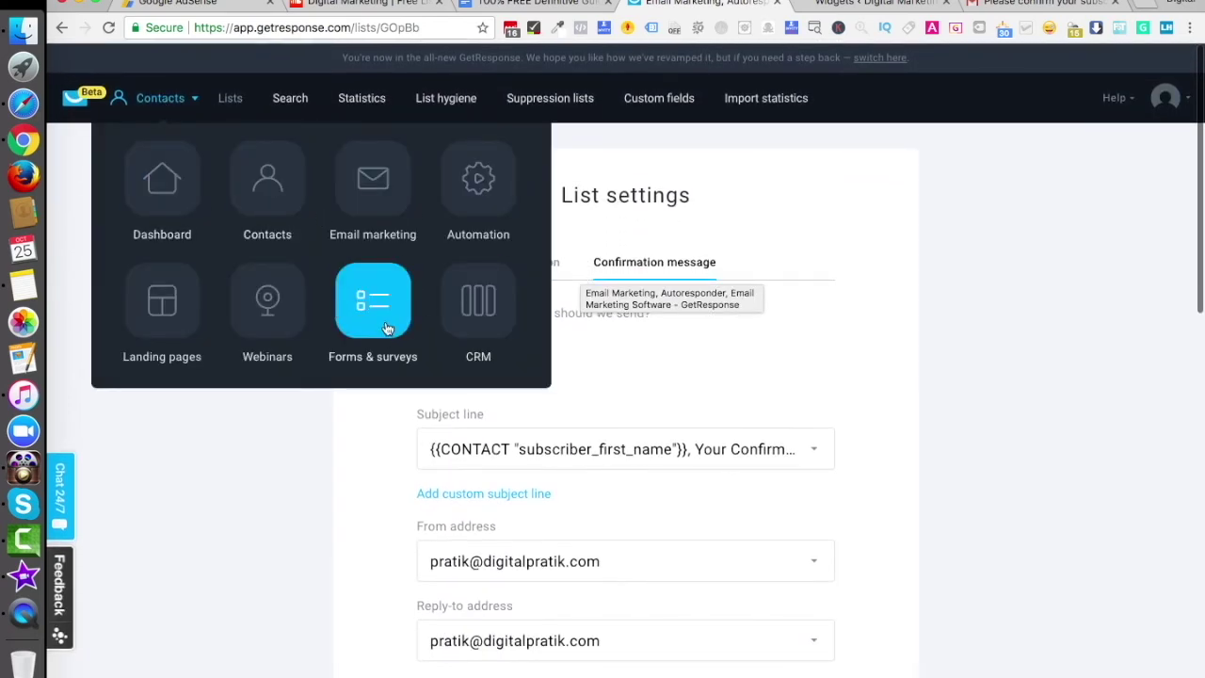
left_click(384, 326)
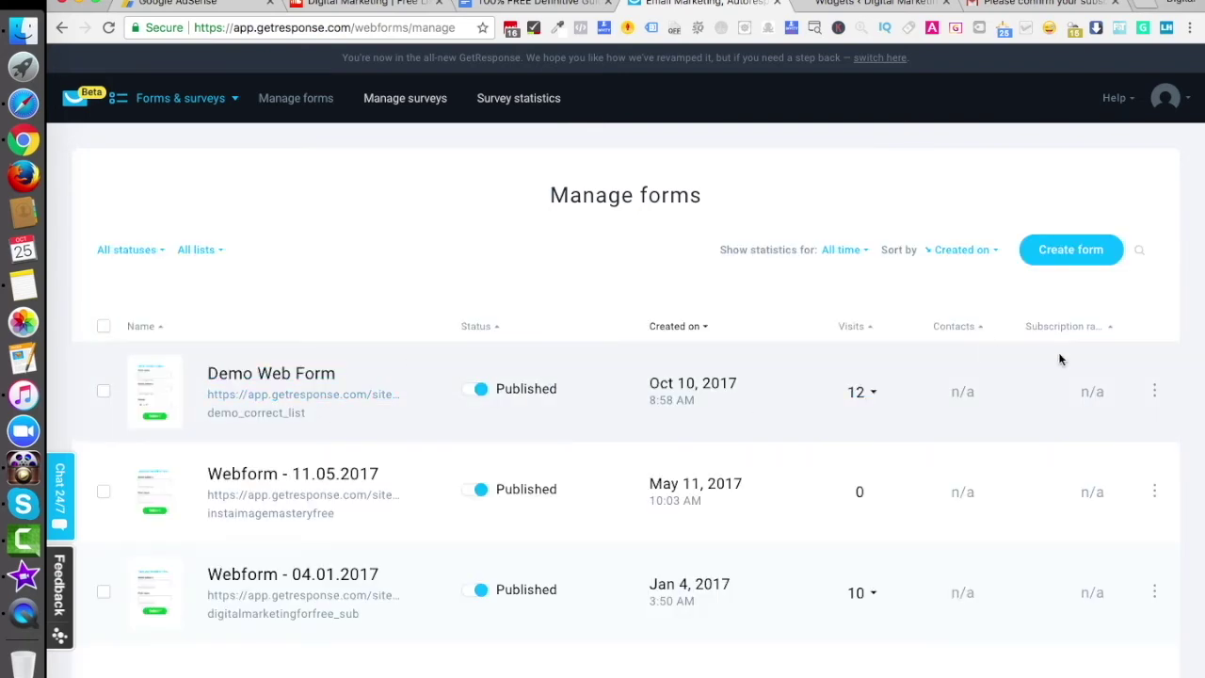
left_click(1154, 390)
left_click(1069, 442)
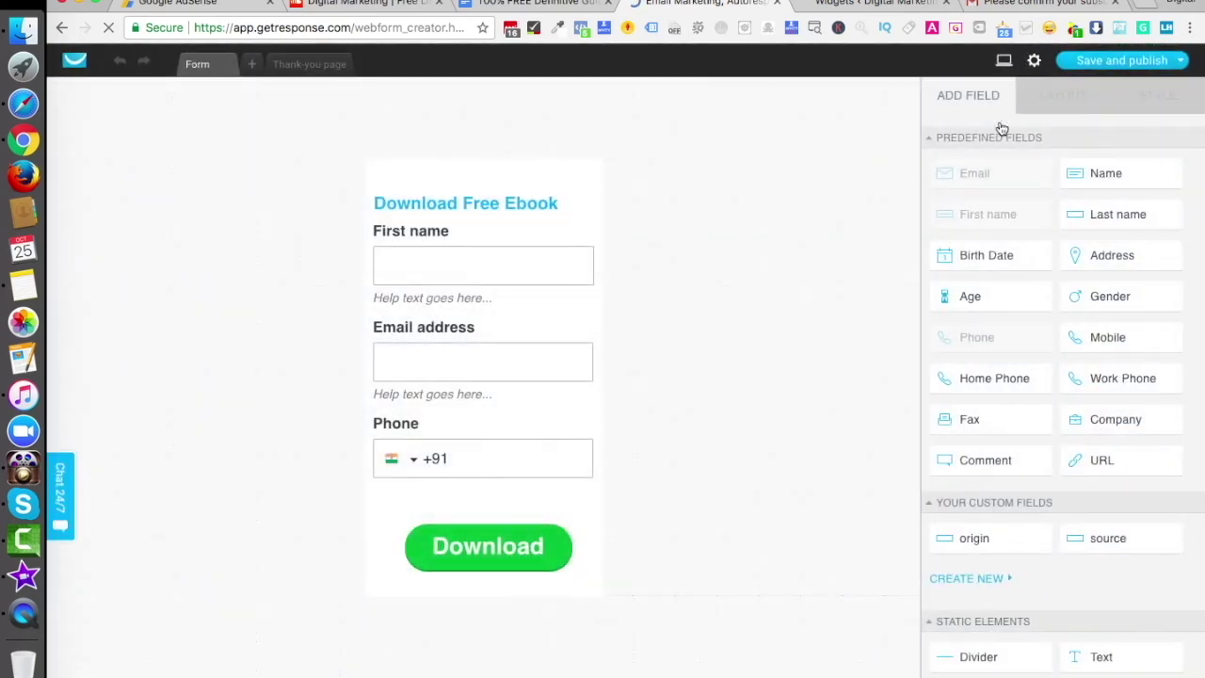
Save and publish Demo Web Form and copy its JavaScript embed code
mouse_move(1092, 62)
left_click(1094, 123)
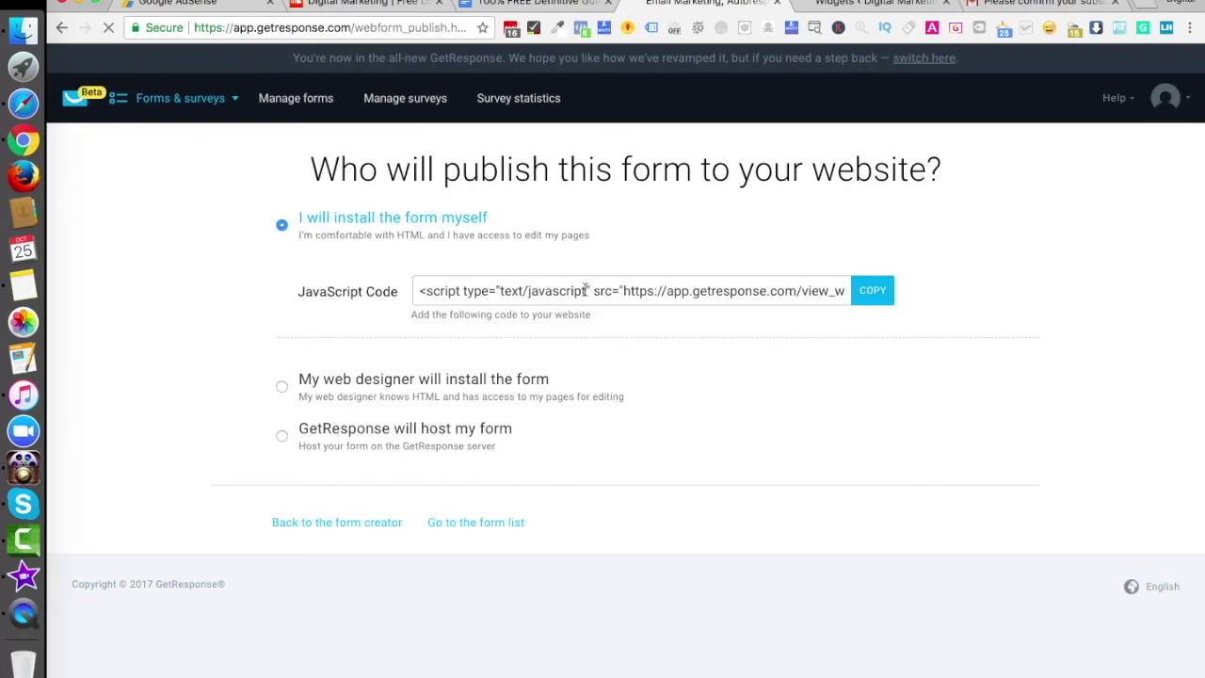
left_click(585, 290)
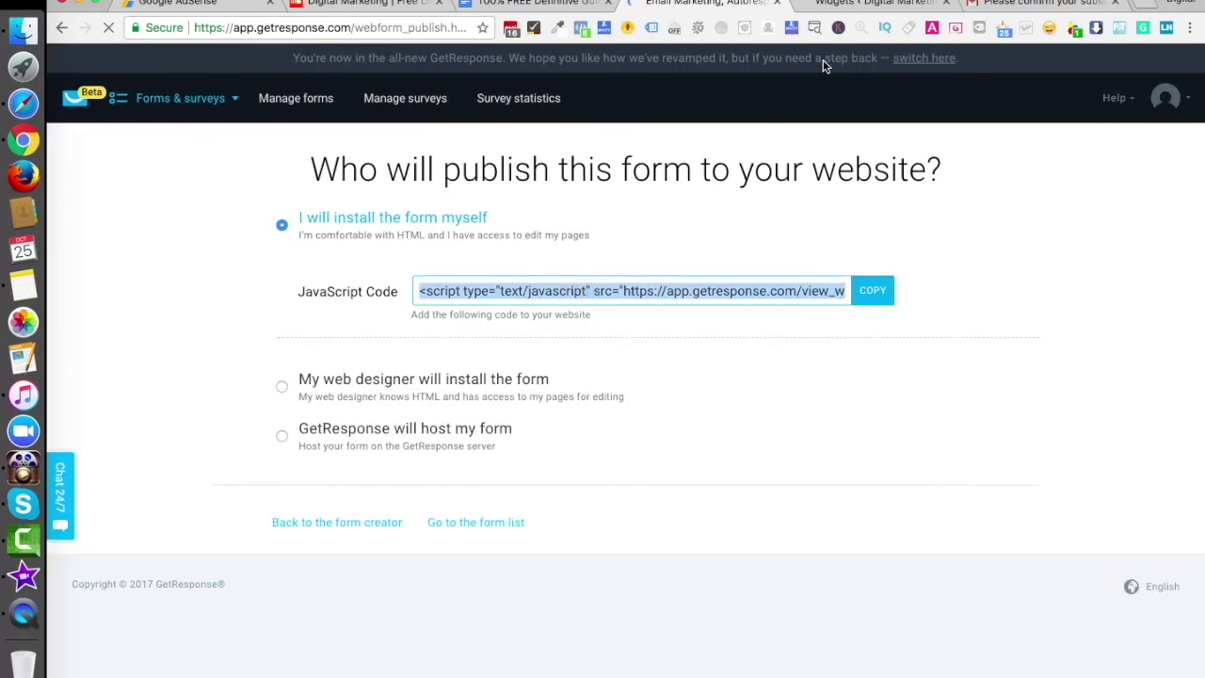
left_click(845, 8)
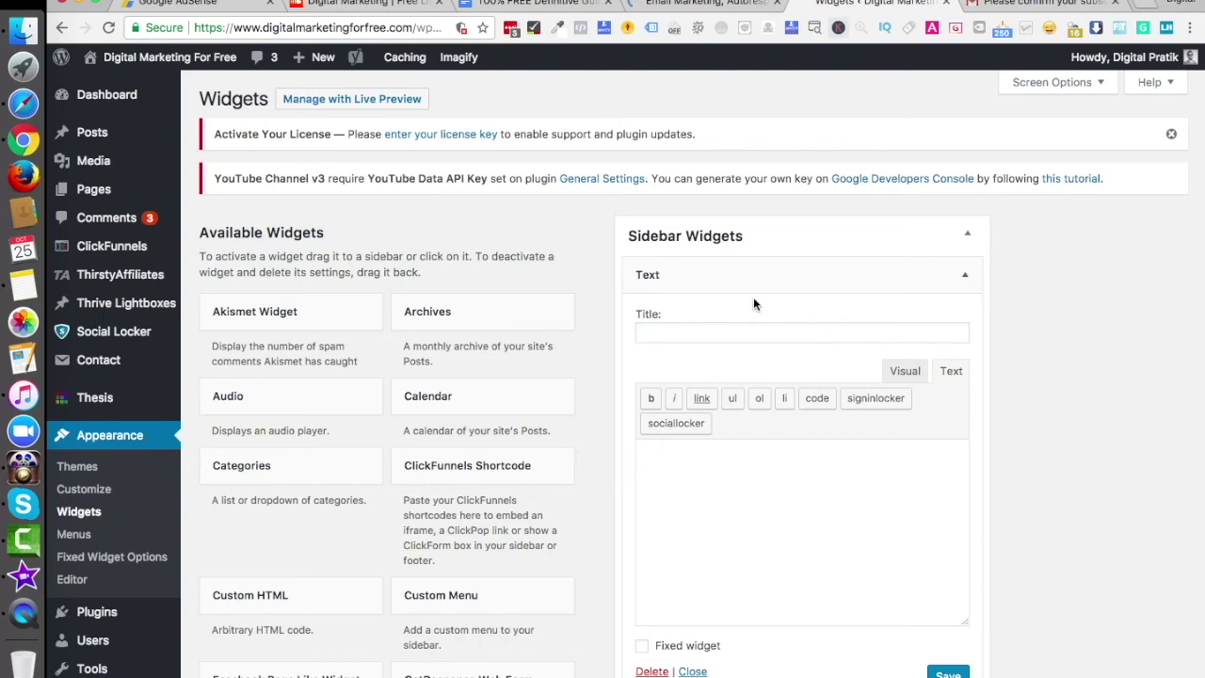
Paste the GetResponse embed script into the sidebar Text widget, save, and view the live site
left_click(701, 522)
type("<script type=\"text/javascript\" src=\"https://app.getresponse.com/view_webform_v2.js?u=SFRlD&webforms_id=DSCj\"></script>")
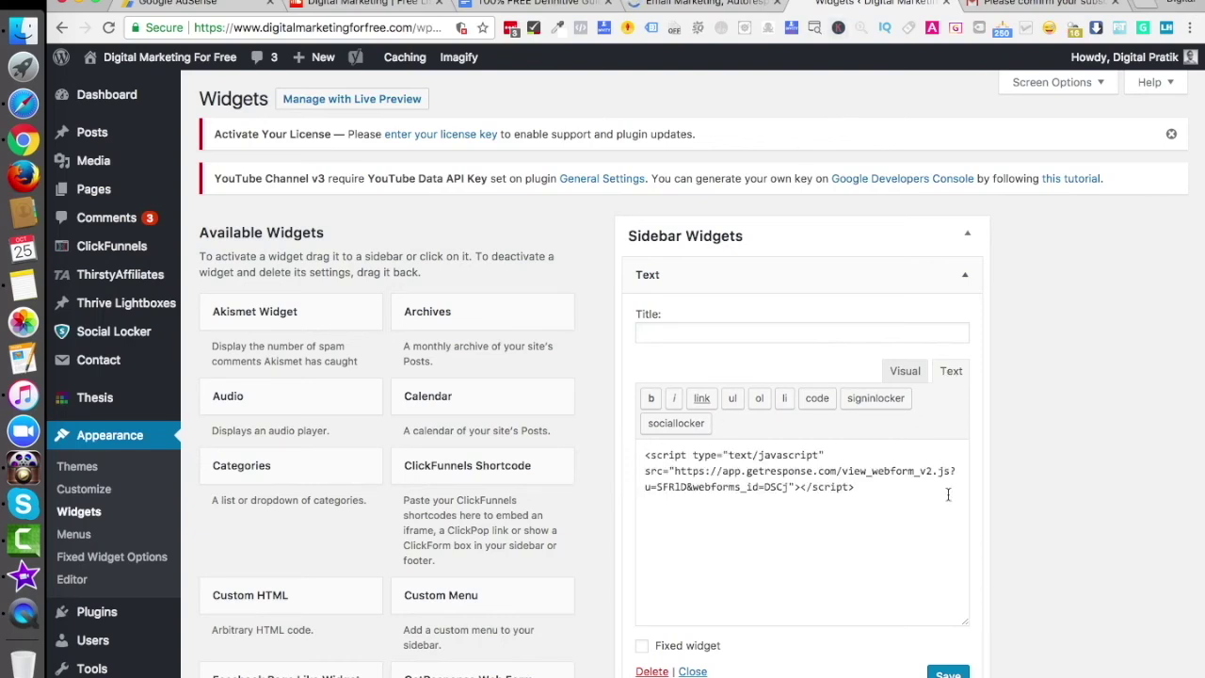
left_click(948, 674)
left_click(206, 57, "super")
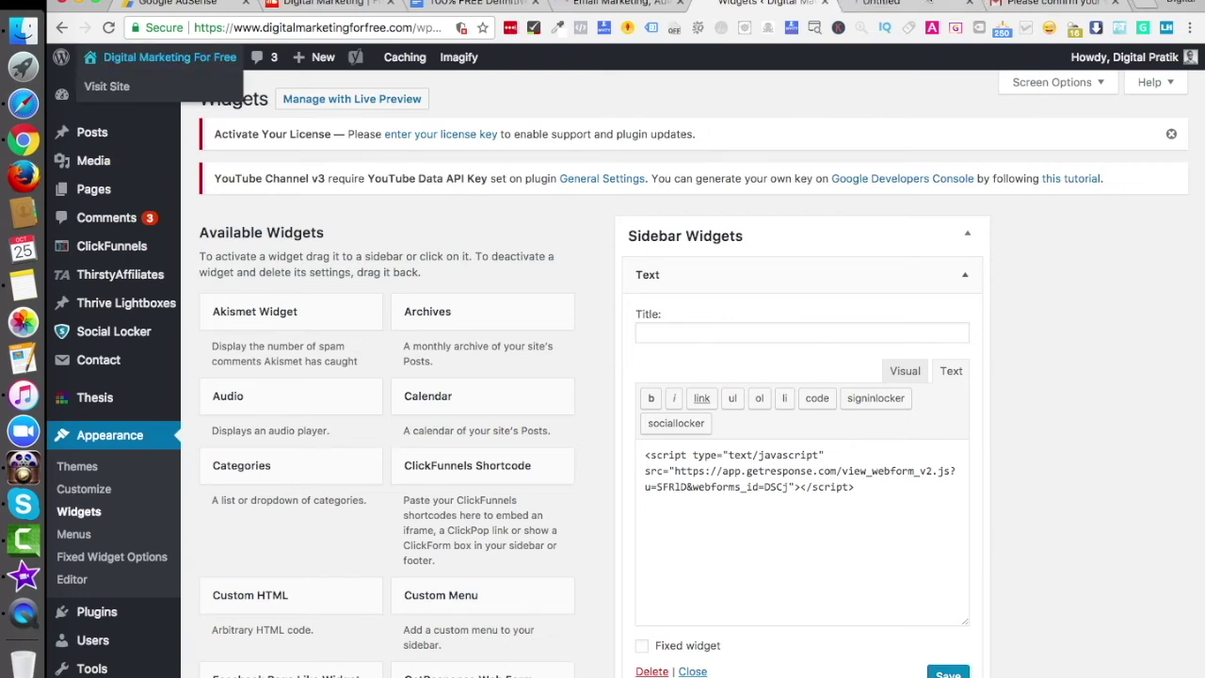
left_click(881, 4)
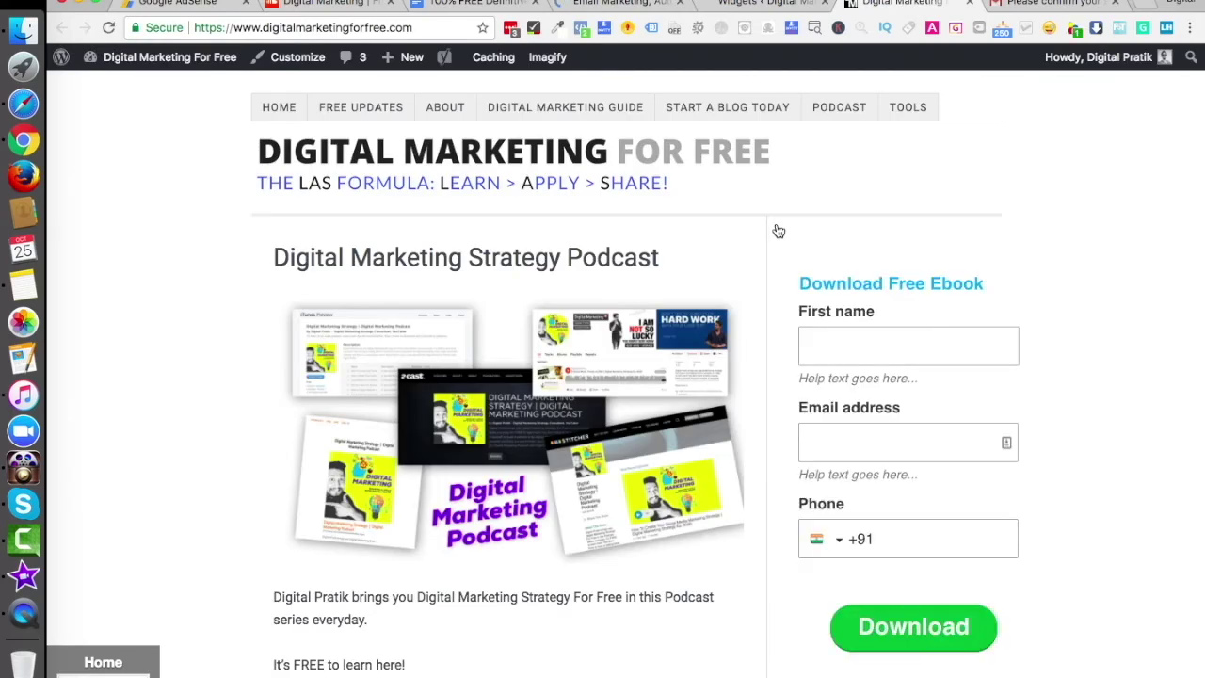
Submit the sidebar Download Free Ebook form with a test first name, email and phone
left_click(880, 337)
type("Pratiksinh")
key("super+a")
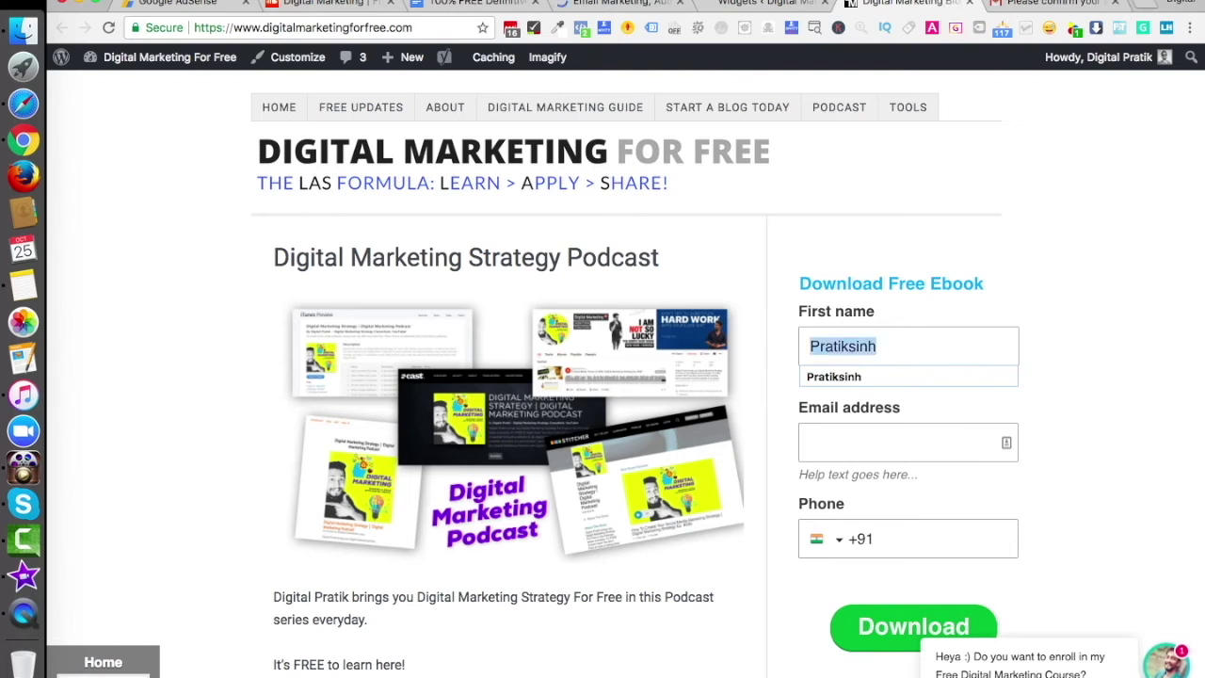
type("Ranveer")
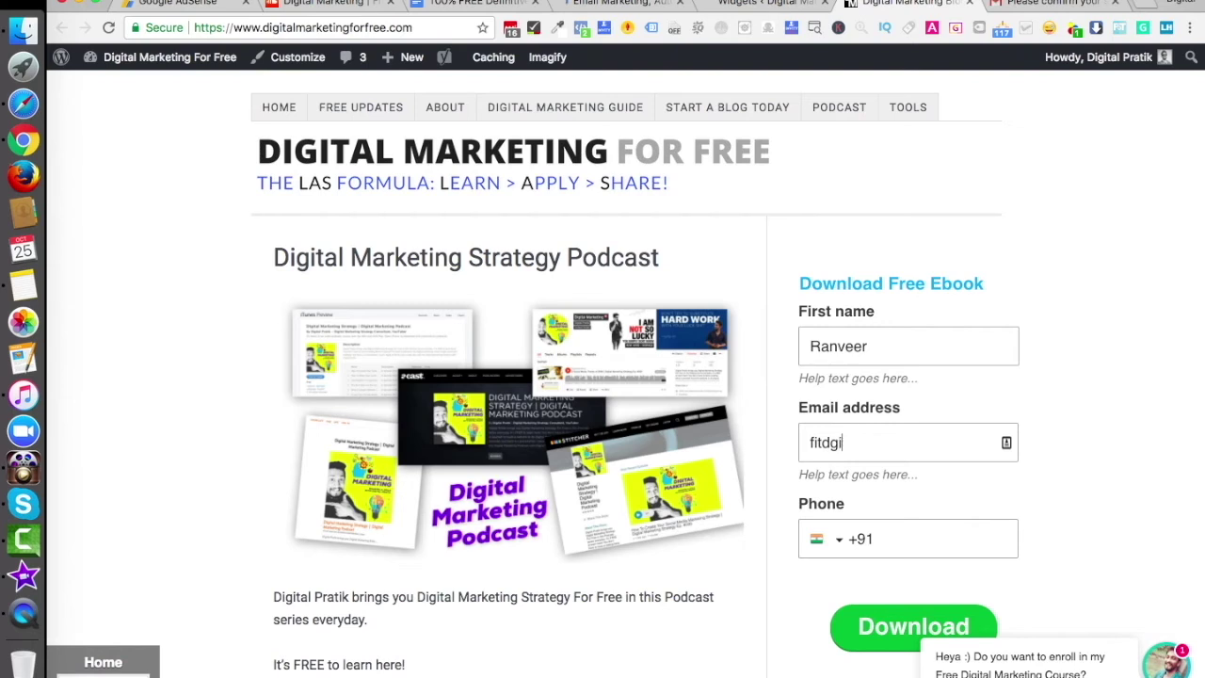
key("Tab")
type("95389-834")
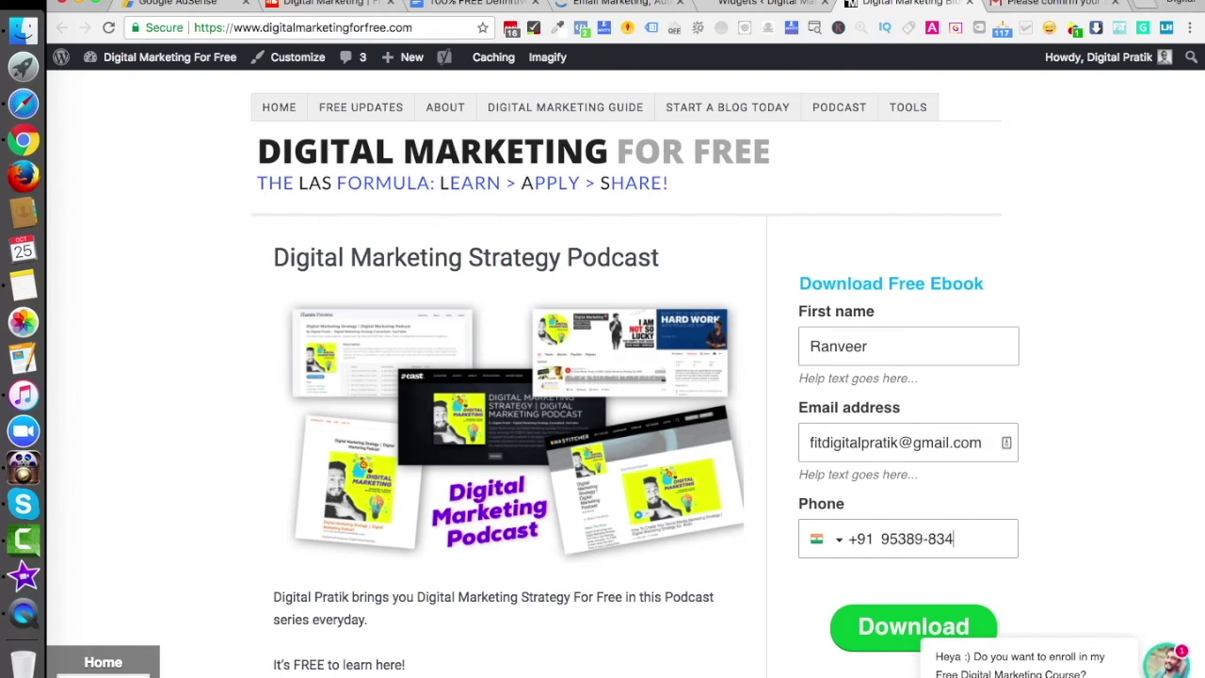
left_click(887, 628)
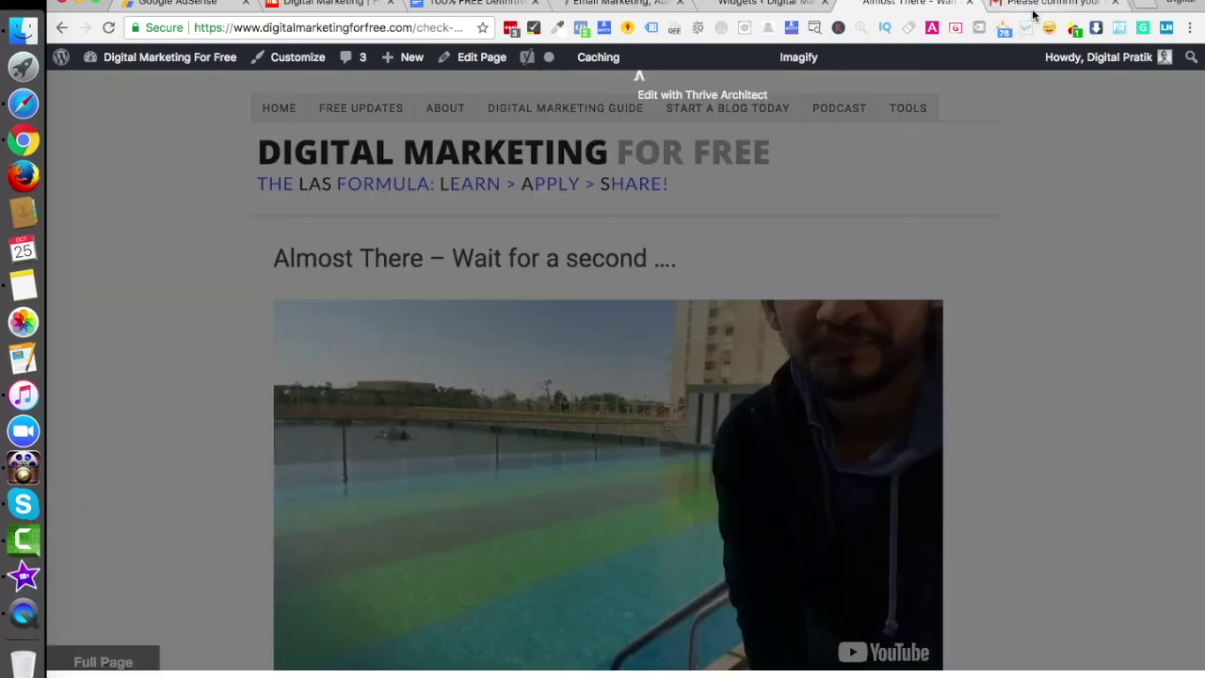
Refresh the Gmail inbox several times for the new confirmation email, then return to GetResponse
left_click(1040, 4)
left_click(108, 187)
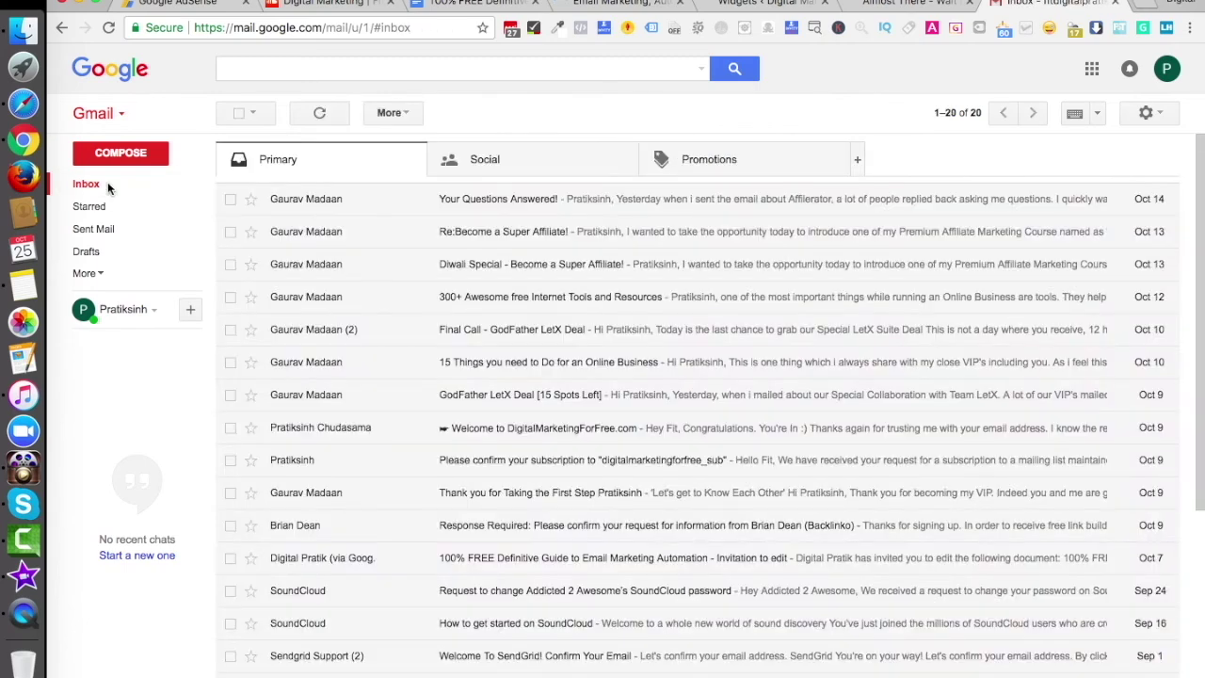
left_click(101, 188)
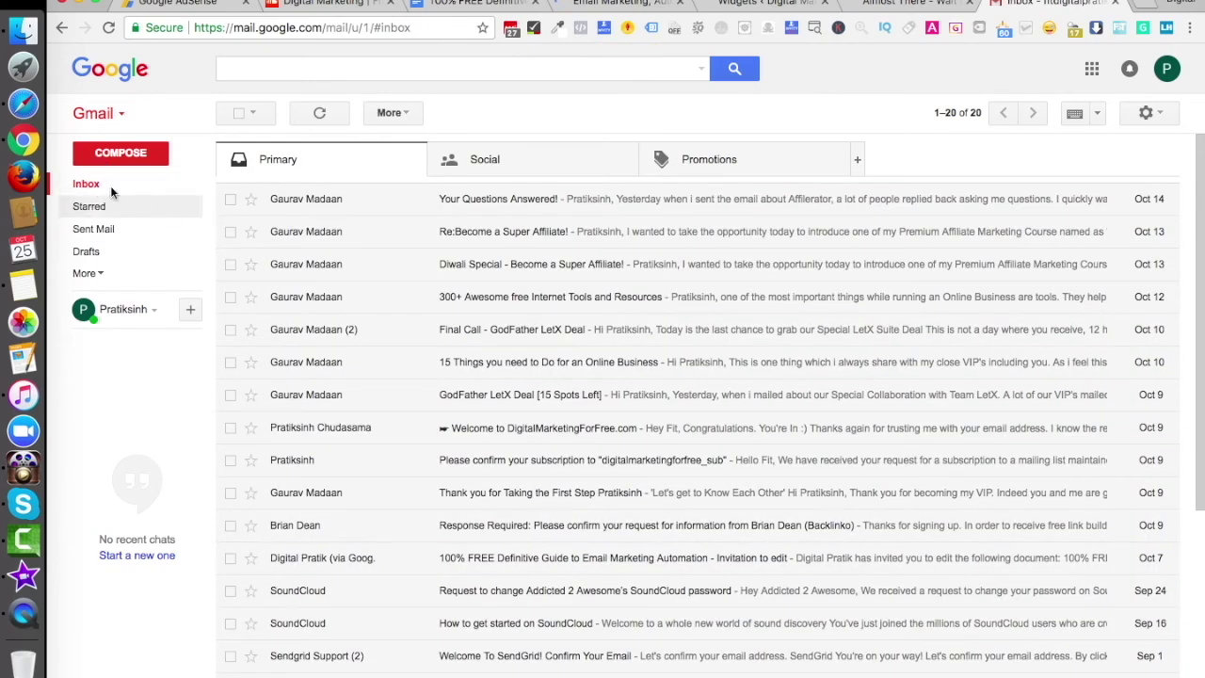
left_click(101, 188)
left_click(456, 202)
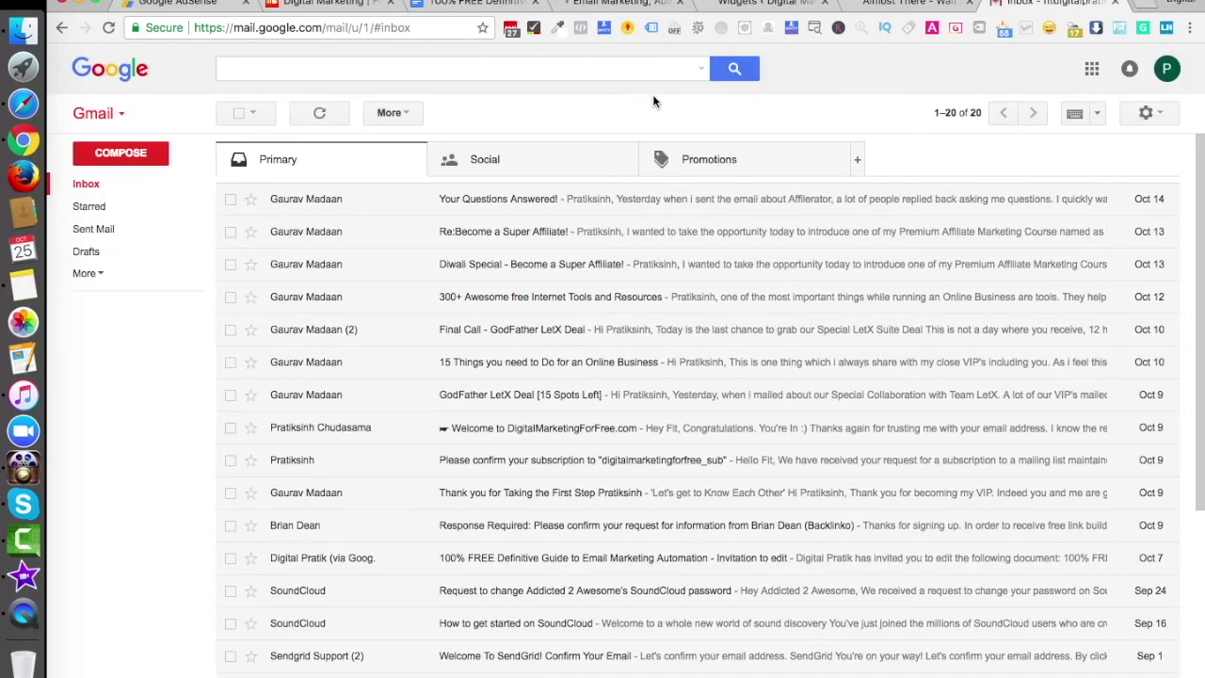
left_click(617, 3)
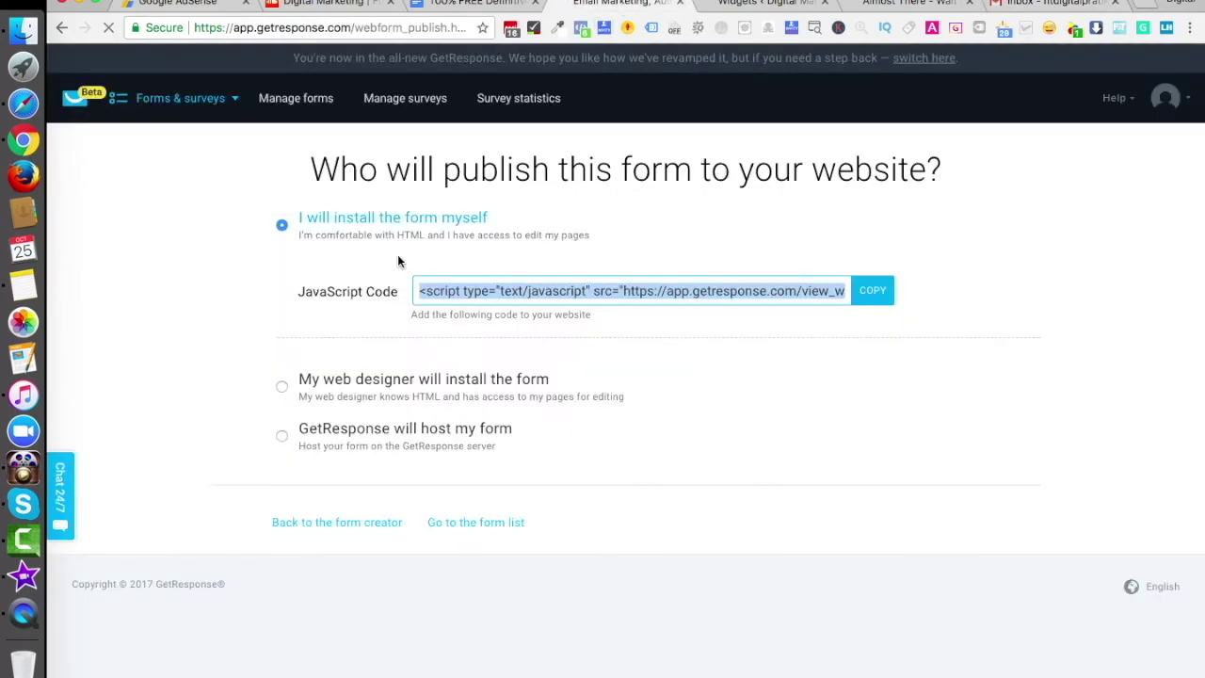
Open the settings of demo_correct_list from GetResponse Contacts, after briefly checking Gmail
left_click(205, 107)
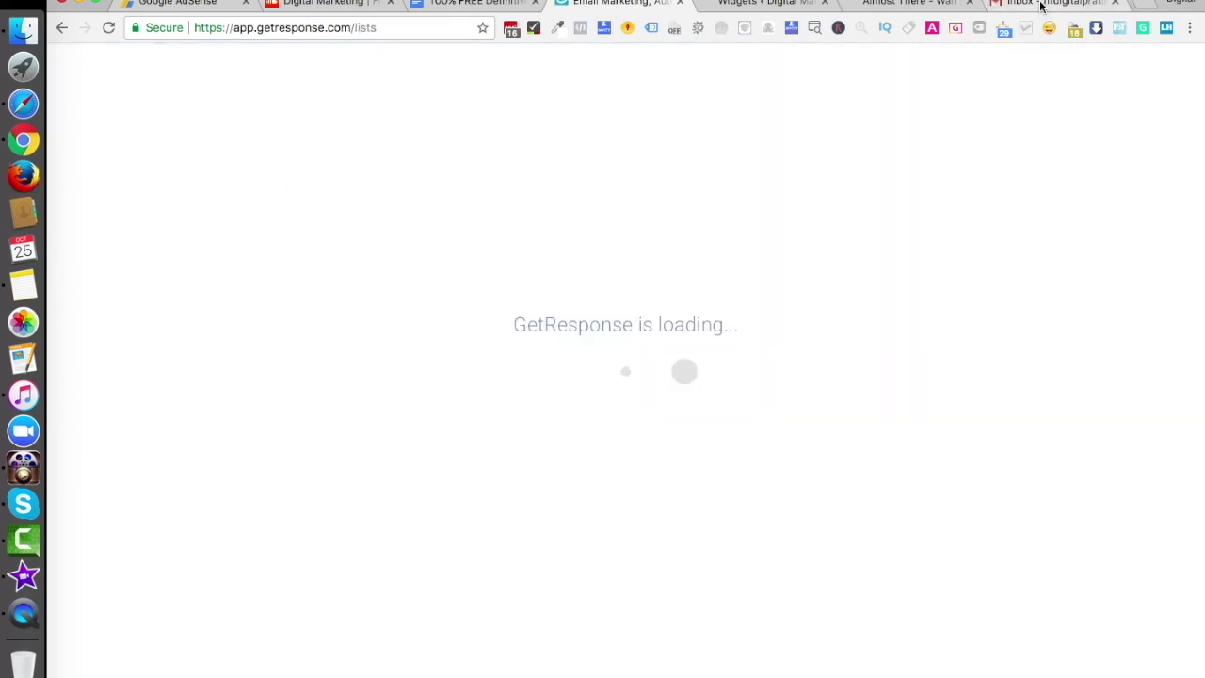
left_click(1041, 6)
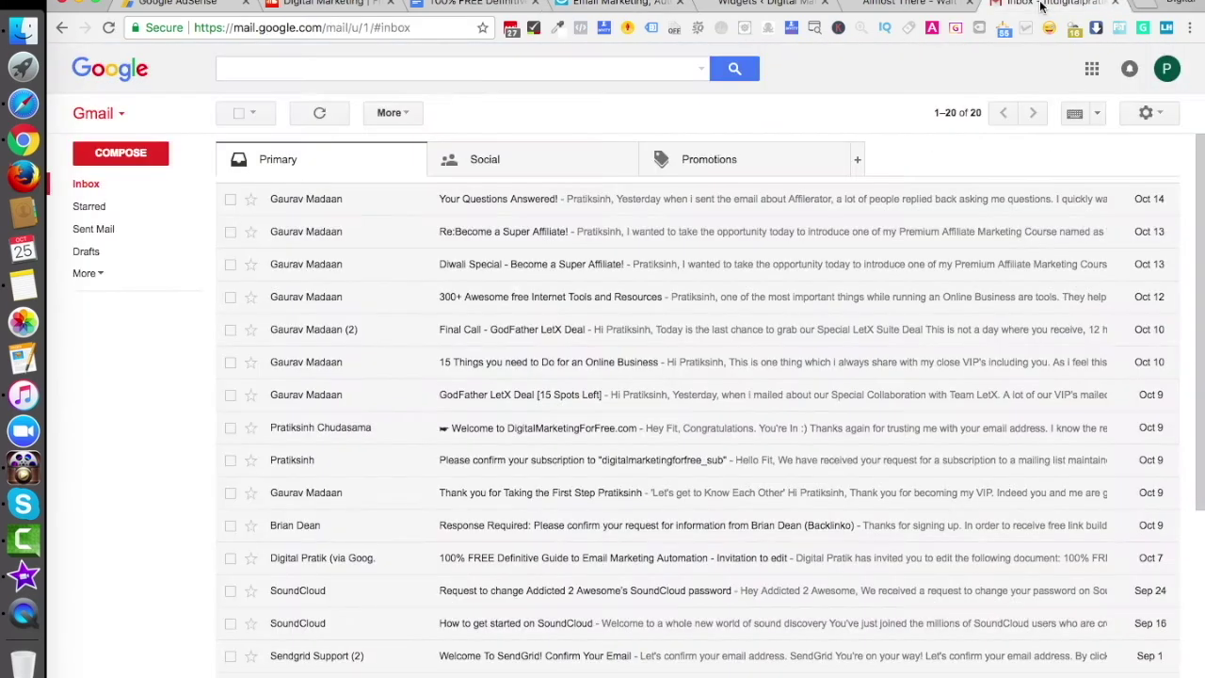
left_click(621, 5)
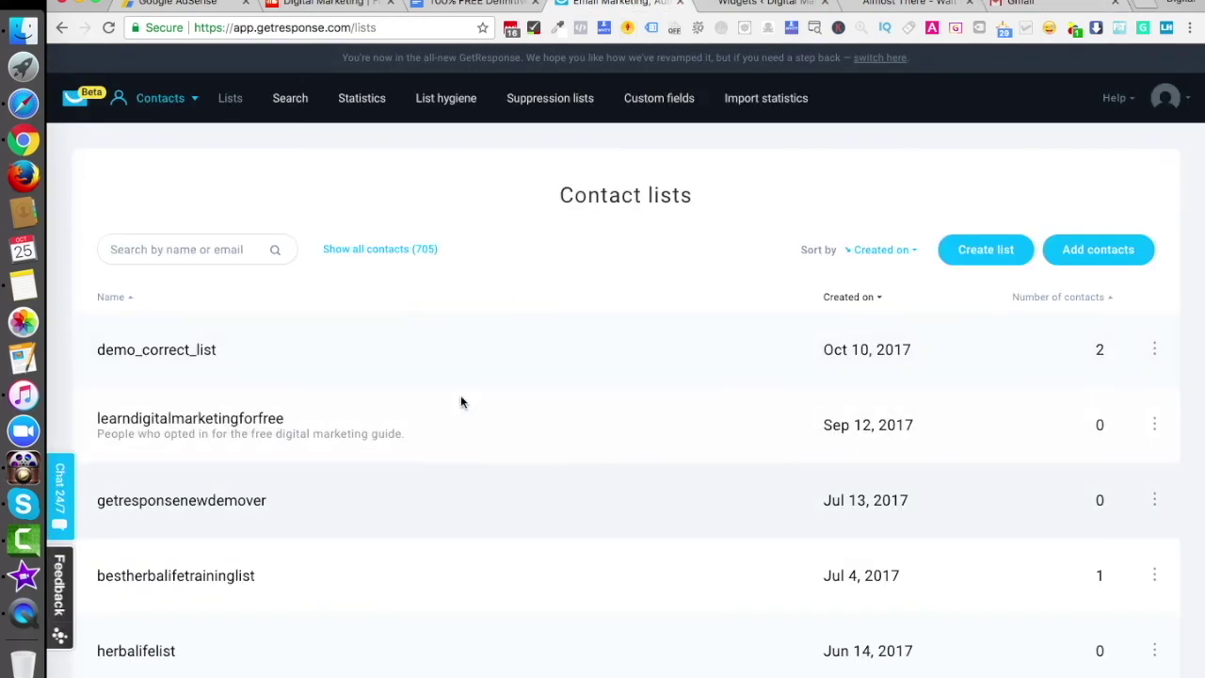
left_click(1154, 349)
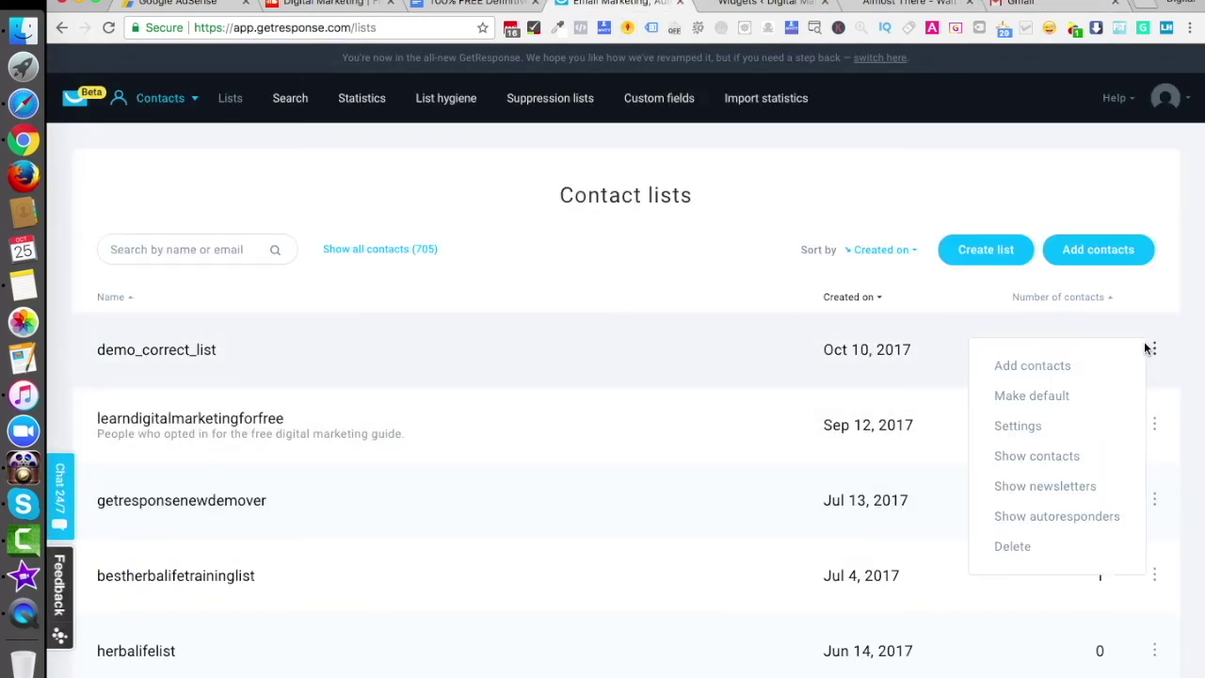
left_click(1016, 425)
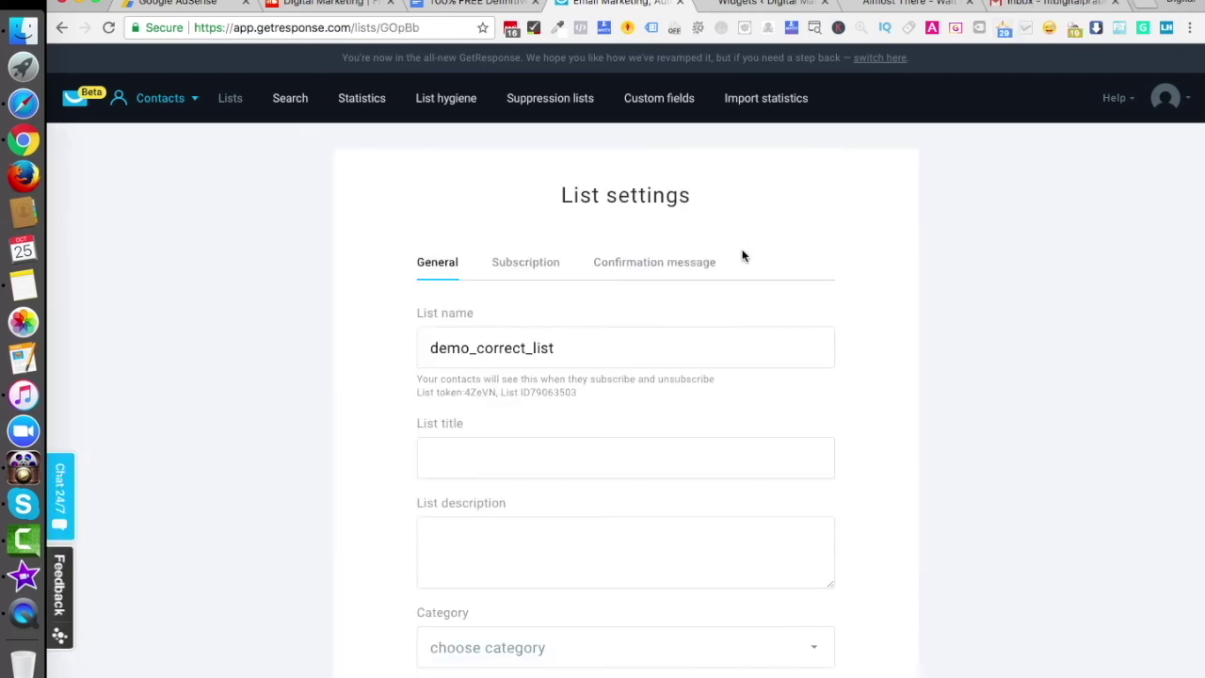
Review the expanded confirmation email preview under Confirmation message, then return to the Gmail inbox
left_click(647, 268)
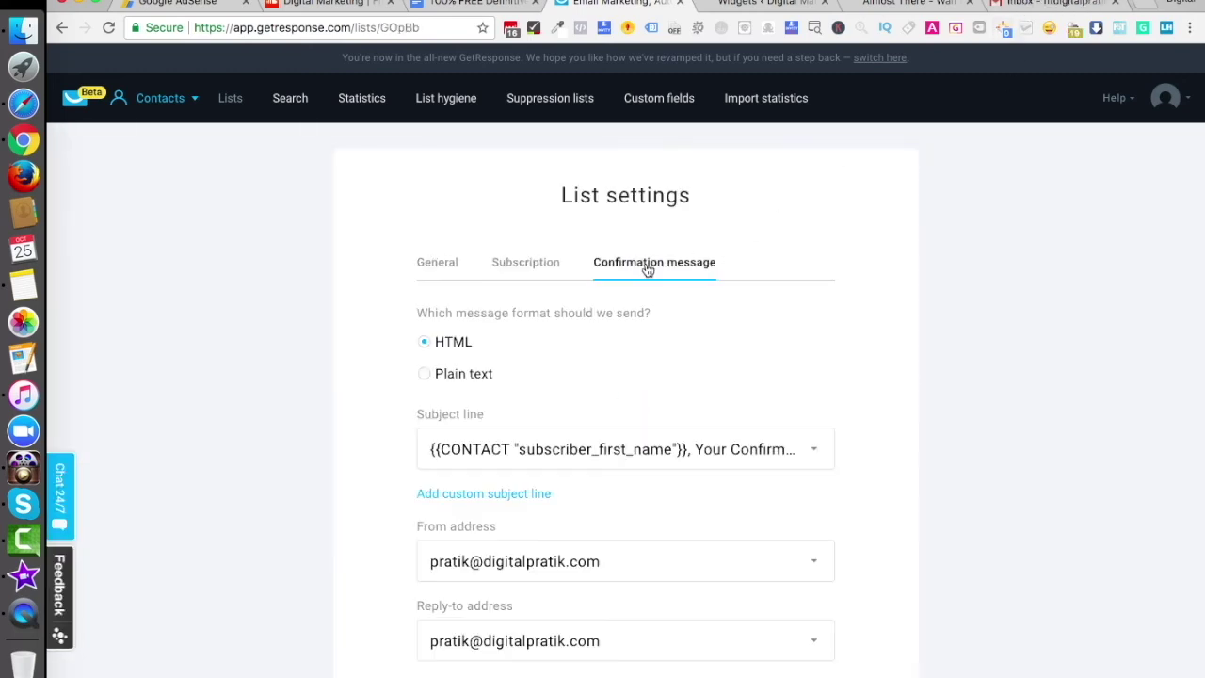
scroll(615, 593, "down", 5)
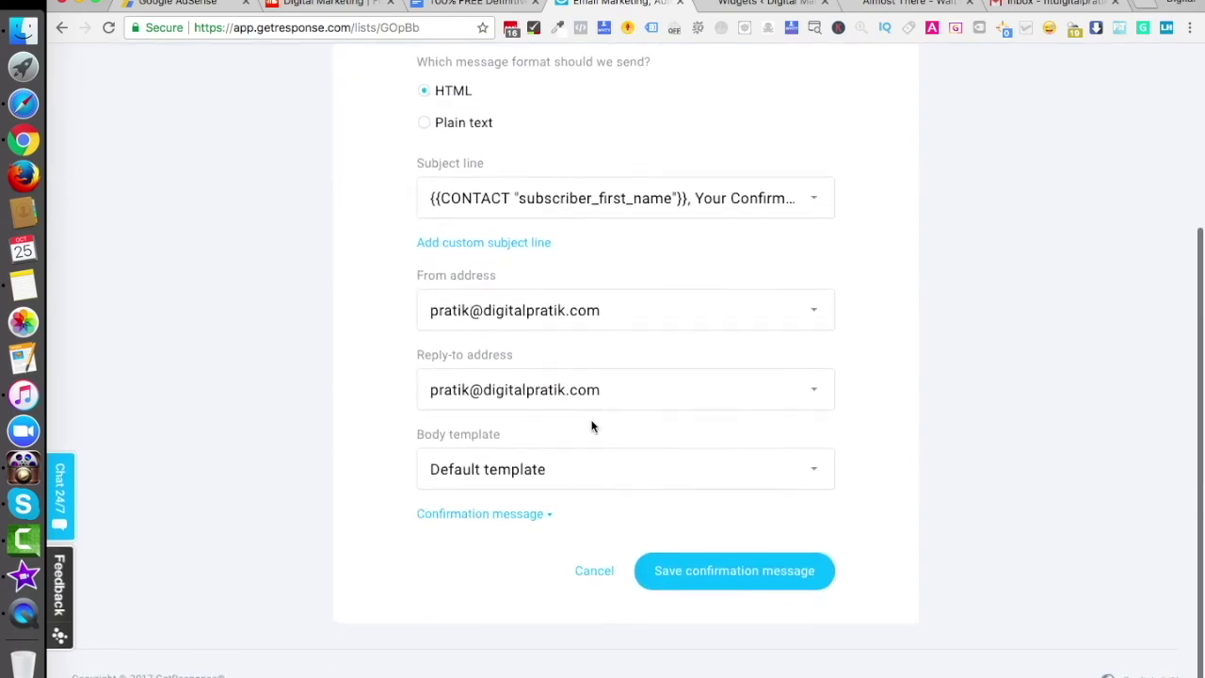
left_click(518, 514)
scroll(527, 517, "down", 5)
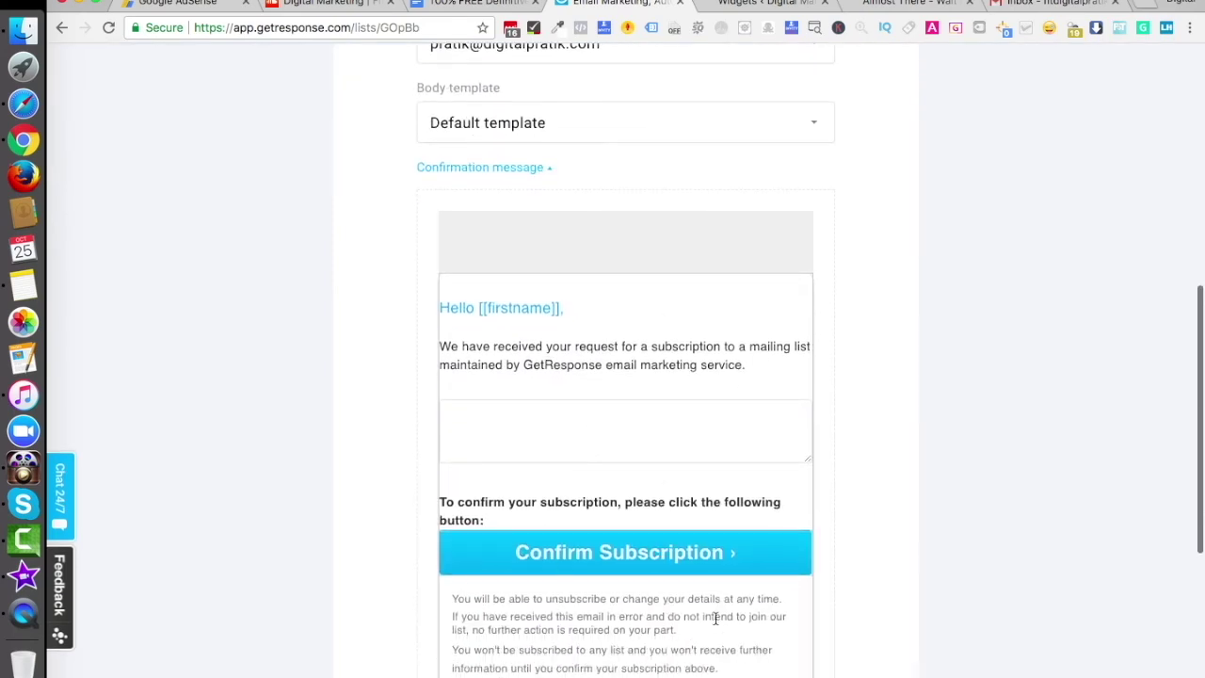
scroll(716, 619, "up", 10)
left_click(1050, 3)
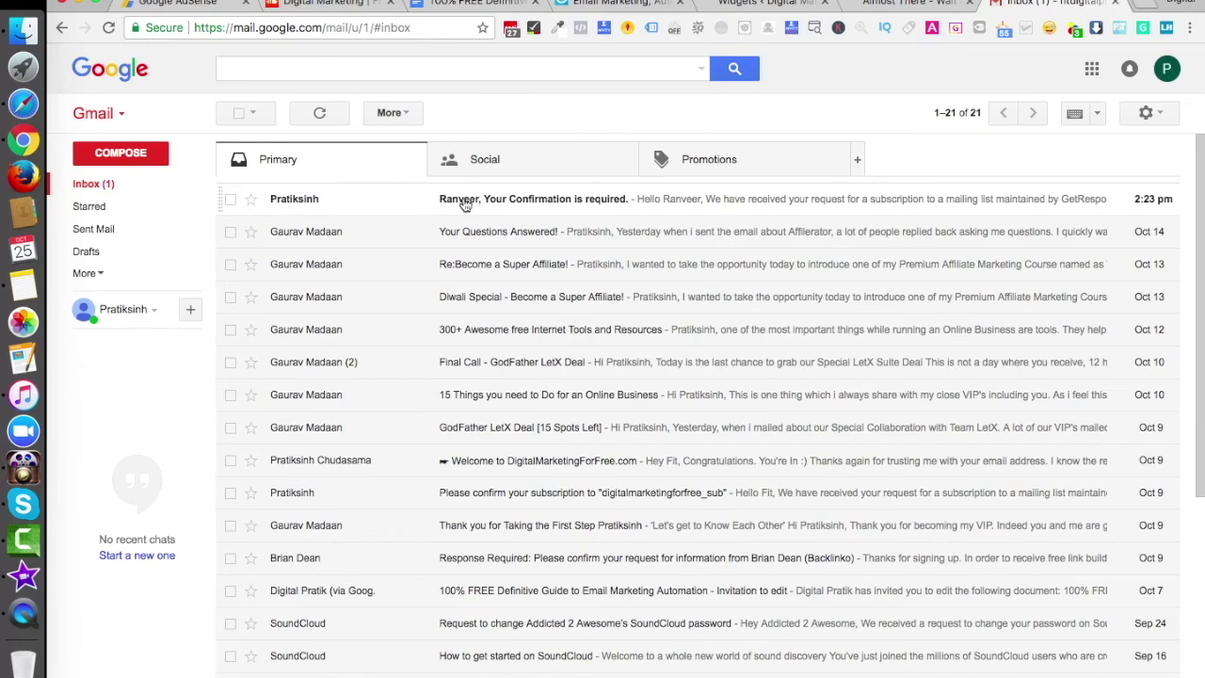
Open the 'Your Confirmation is required' email and click its Confirm Subscription button
left_click(554, 210)
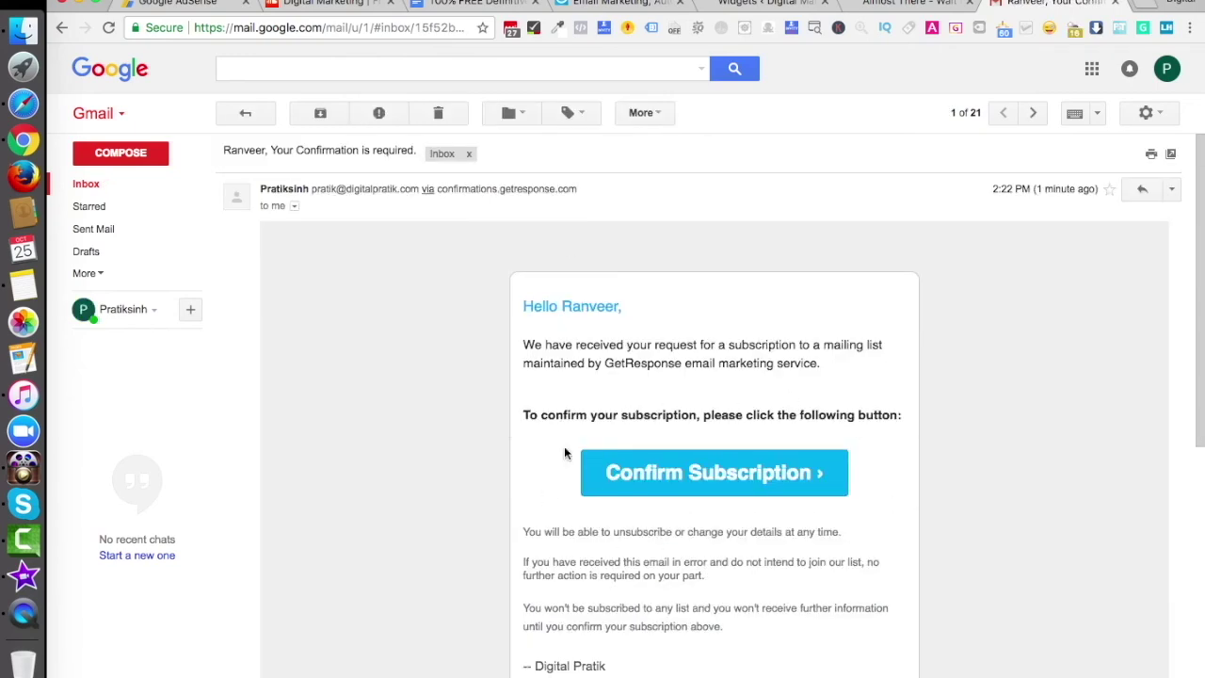
left_click(688, 477)
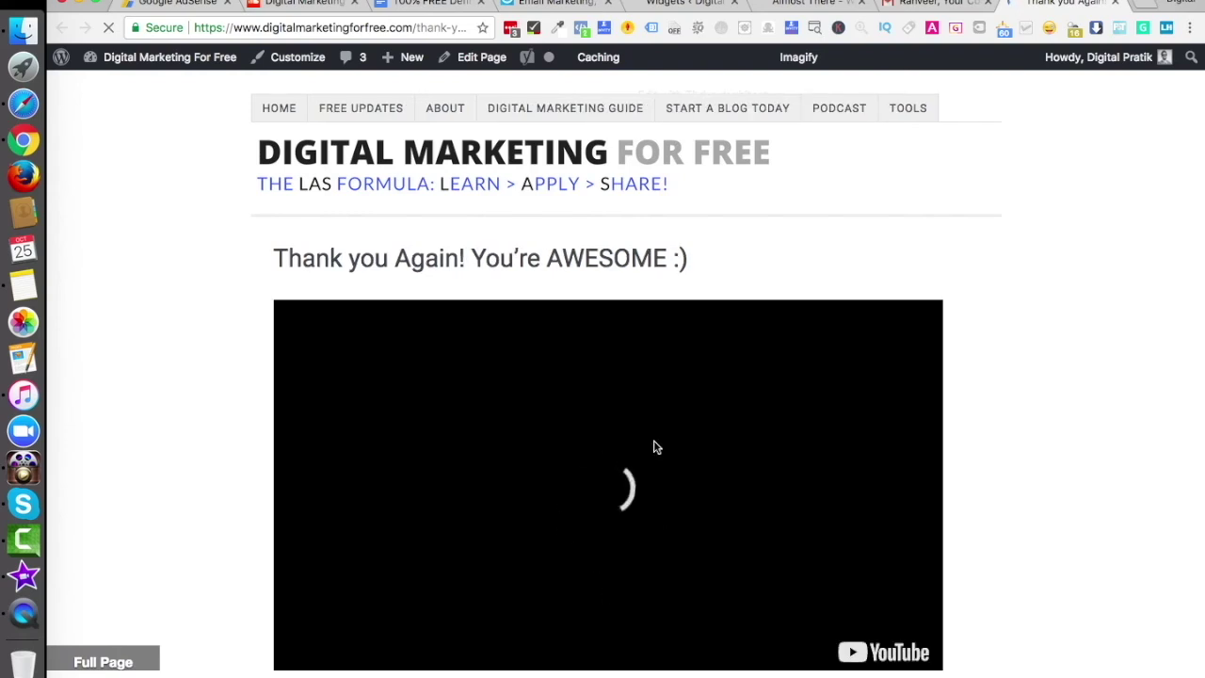
Look over the 'Thank you Again! You're AWESOME :)' page, then return to the demo_correct_list Confirmation message settings
scroll(625, 488, "down", 5)
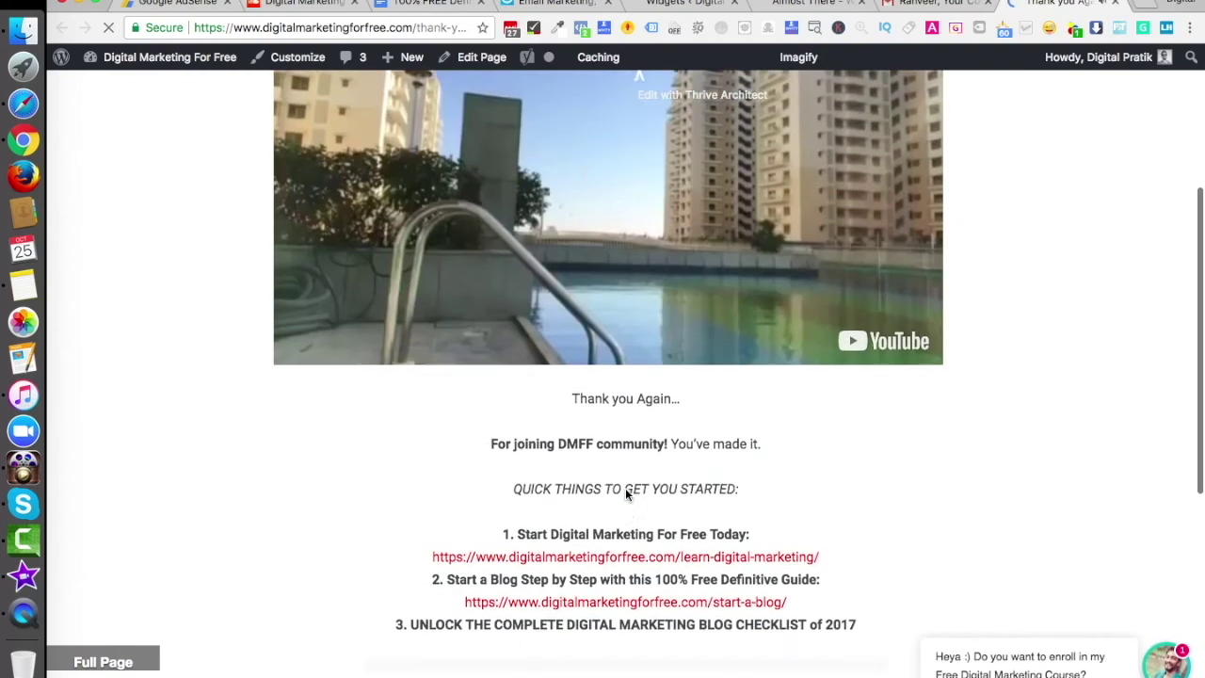
scroll(659, 602, "down", 6)
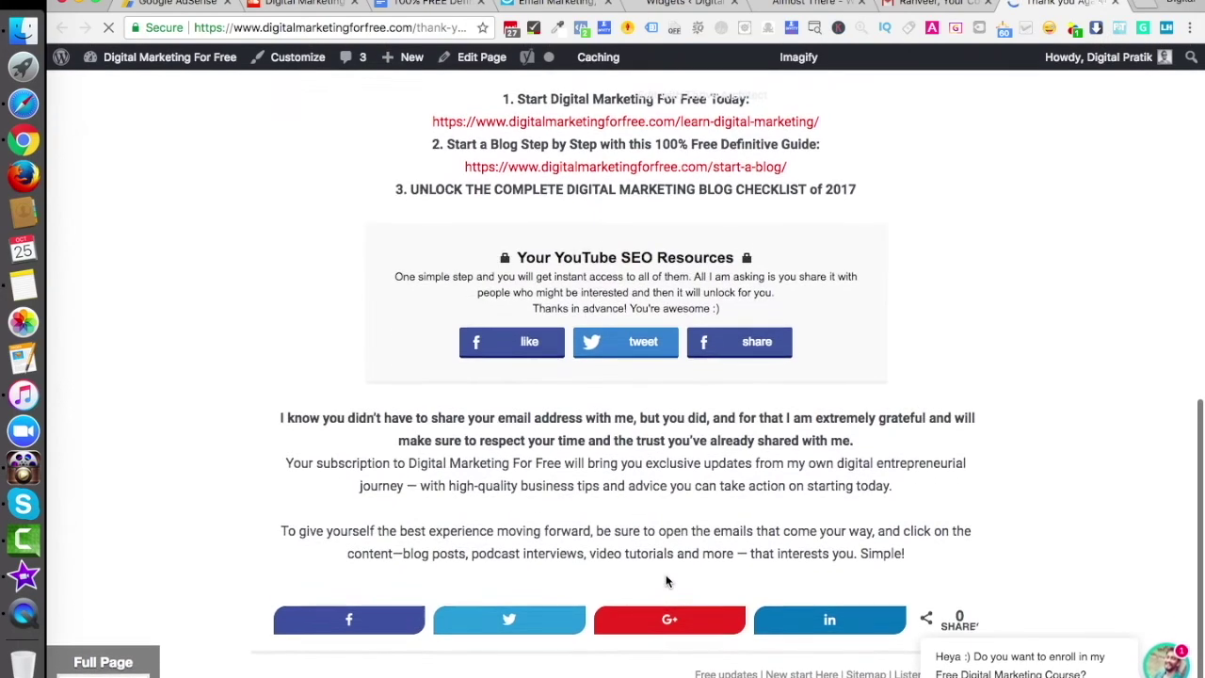
scroll(654, 578, "up", 10)
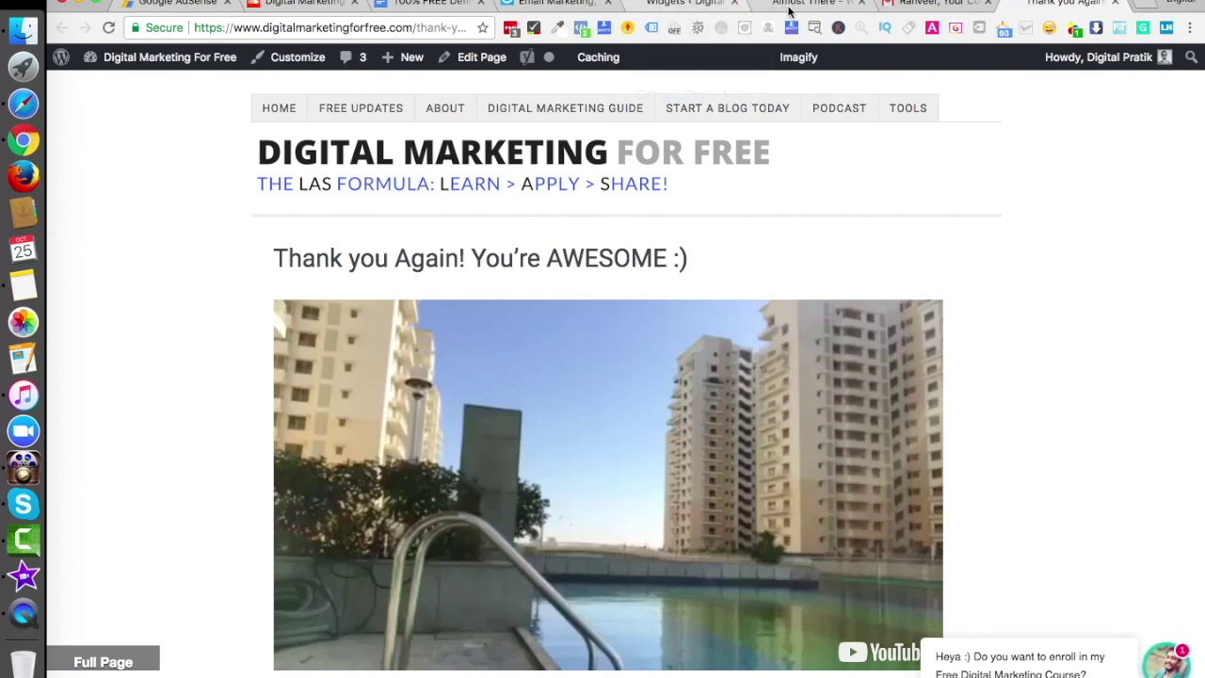
left_click(557, 4)
scroll(263, 67, "up", 3)
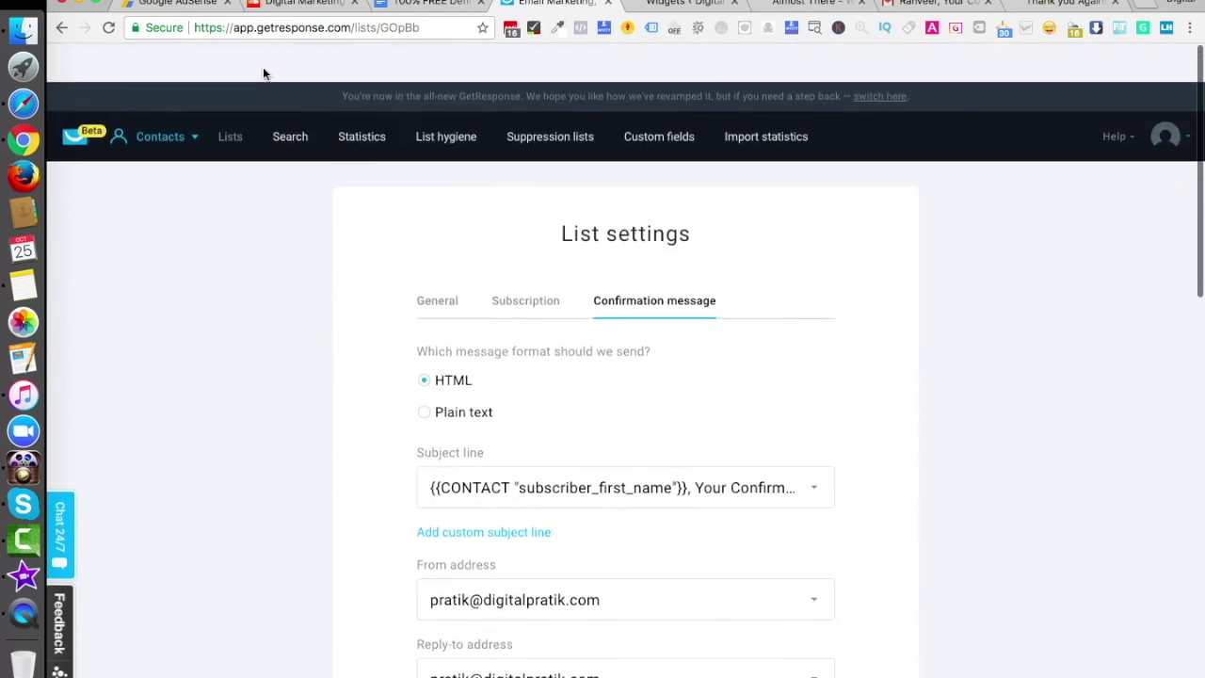
Open the contacts of demo_correct_list, which now holds 3 contacts
left_click(203, 98)
left_click(287, 200)
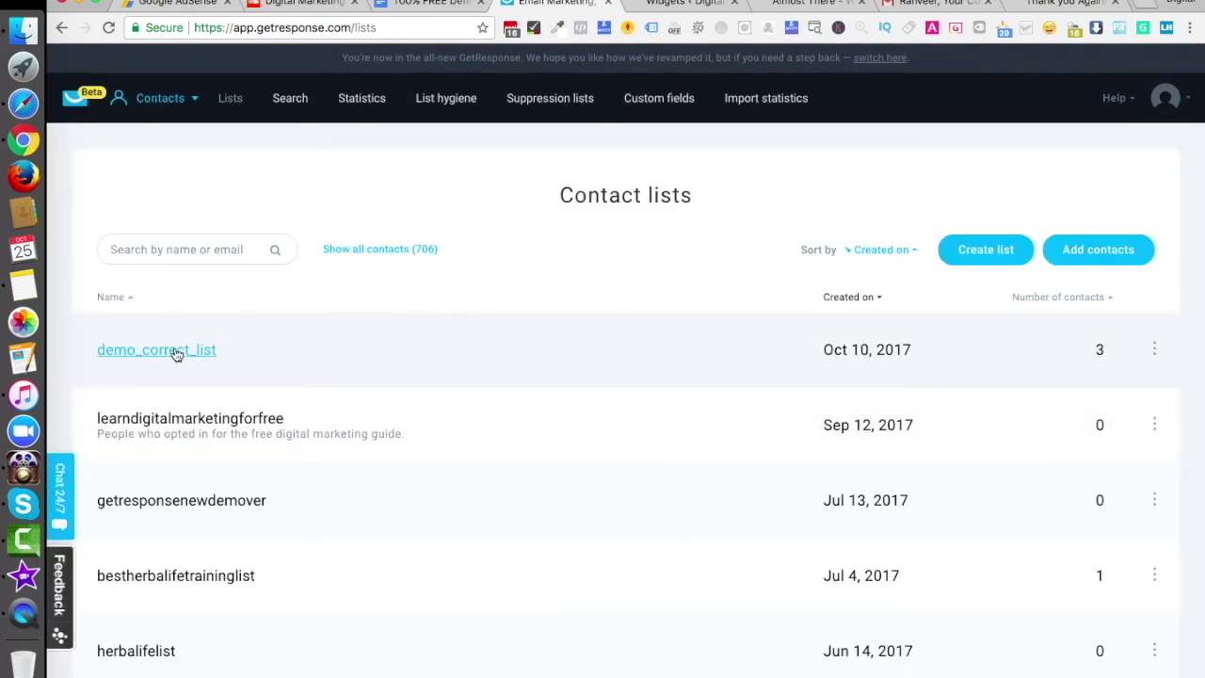
left_click(169, 349)
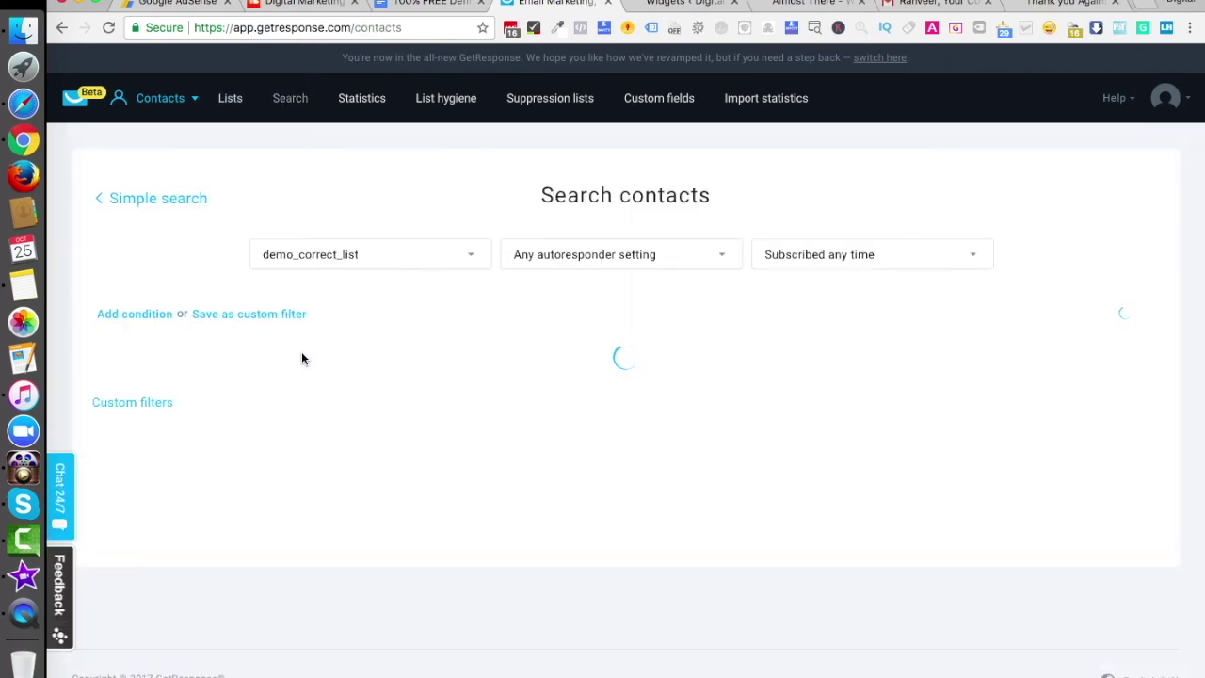